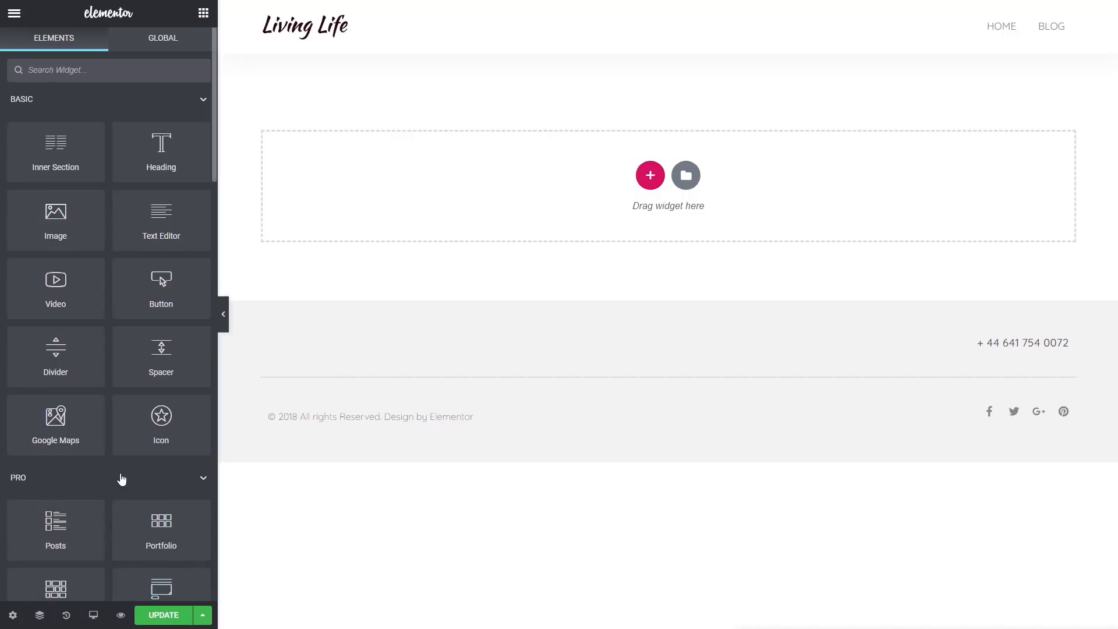
Add a Heading widget to the empty section of the page
drag(143, 155, 279, 252)
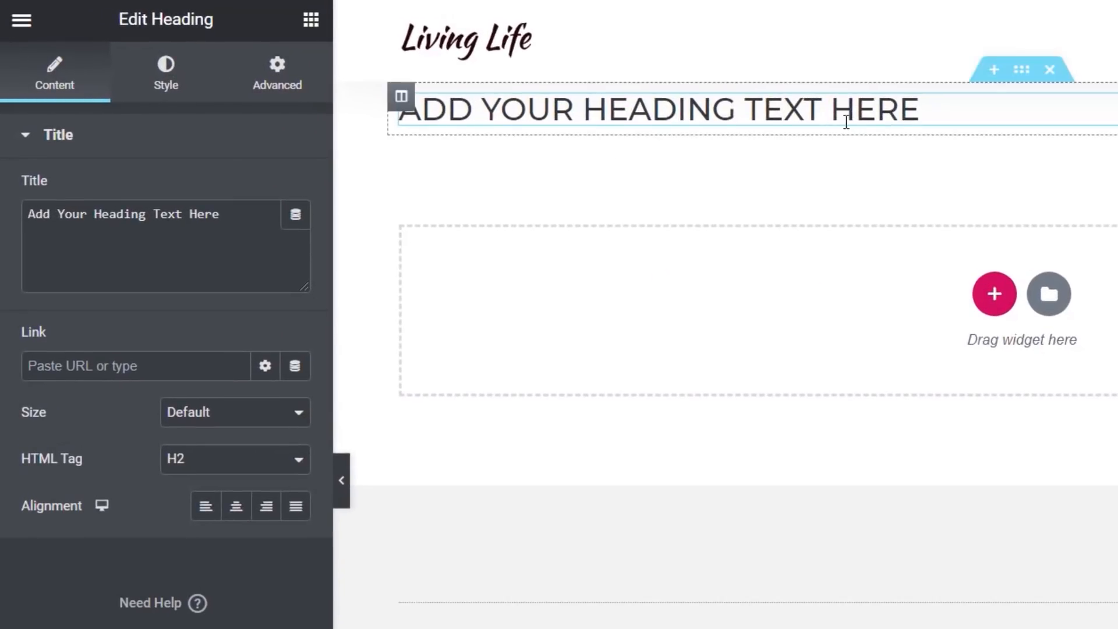
drag(223, 219, 35, 215)
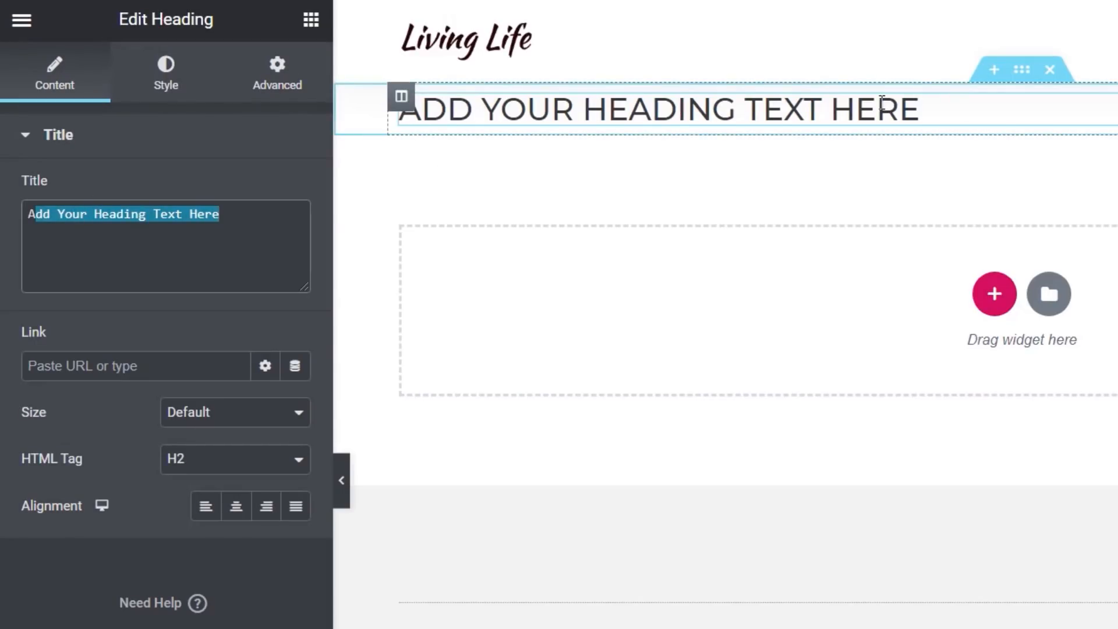
click(283, 253)
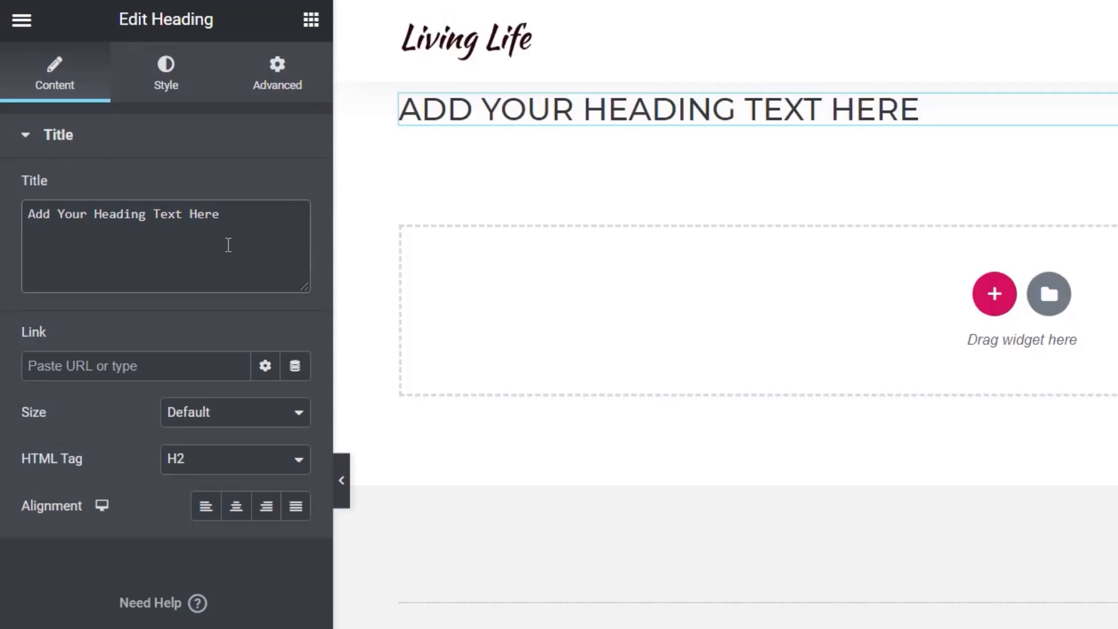
click(288, 155)
click(182, 155)
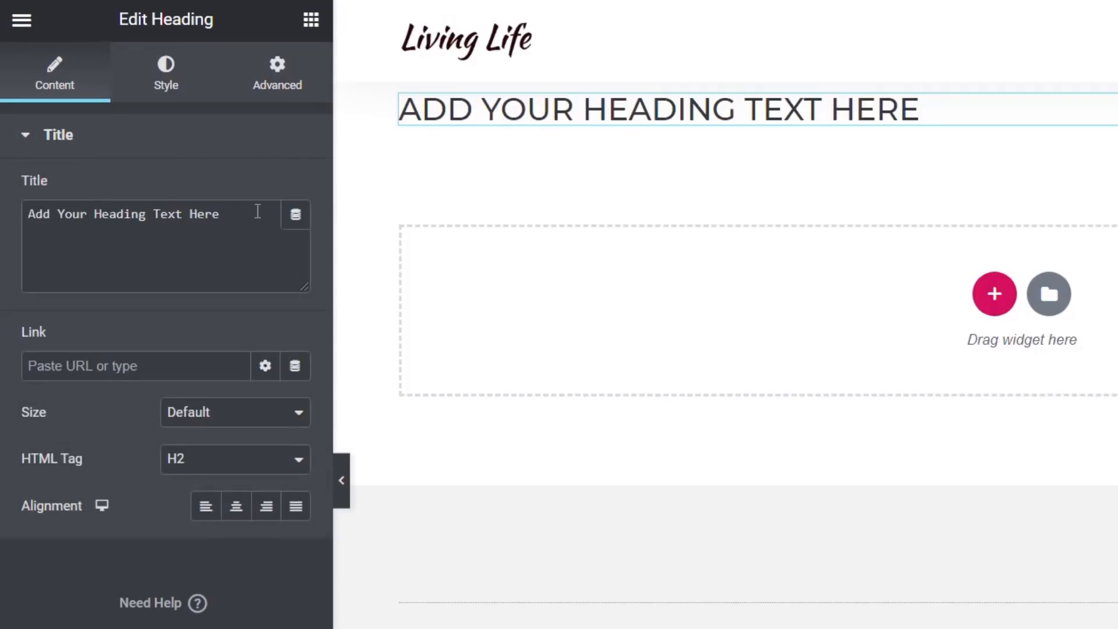
Replace the heading title with the User Info dynamic tag and set its field to Display Name
click(296, 215)
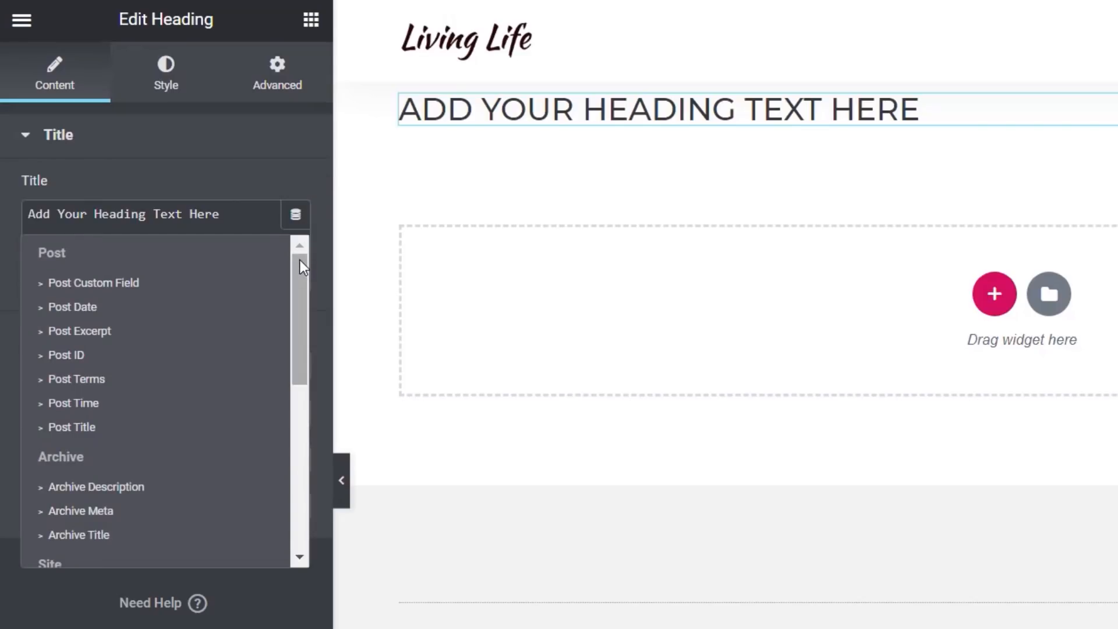
mouse_move(300, 266)
mouse_down()
mouse_move(299, 367)
mouse_move(298, 265)
mouse_up()
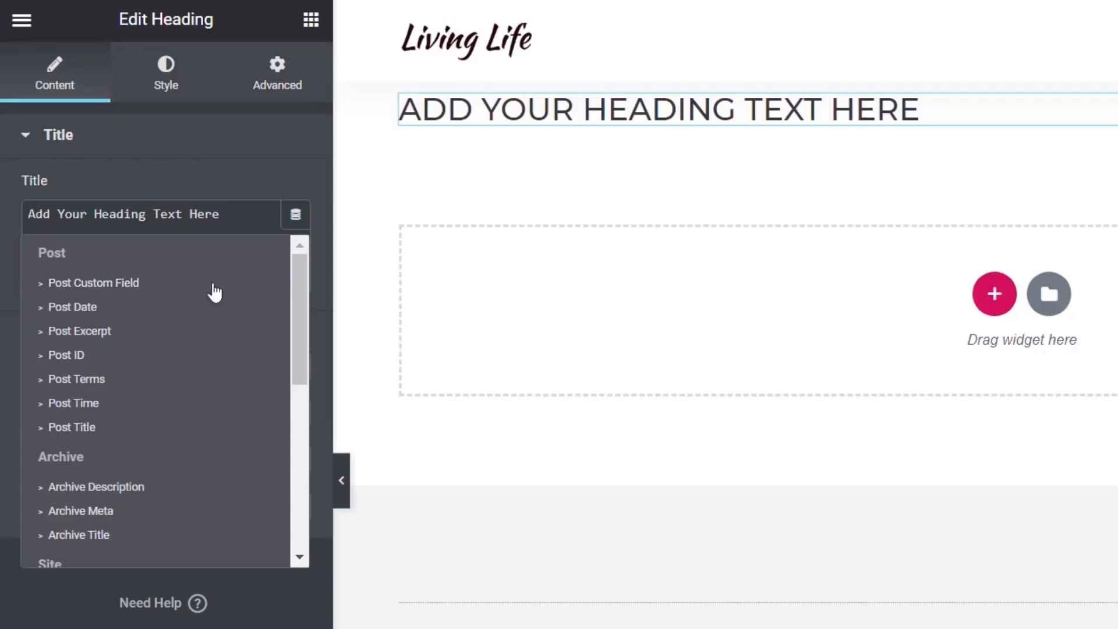
mouse_move(297, 295)
mouse_down()
mouse_move(291, 481)
mouse_move(306, 288)
mouse_up()
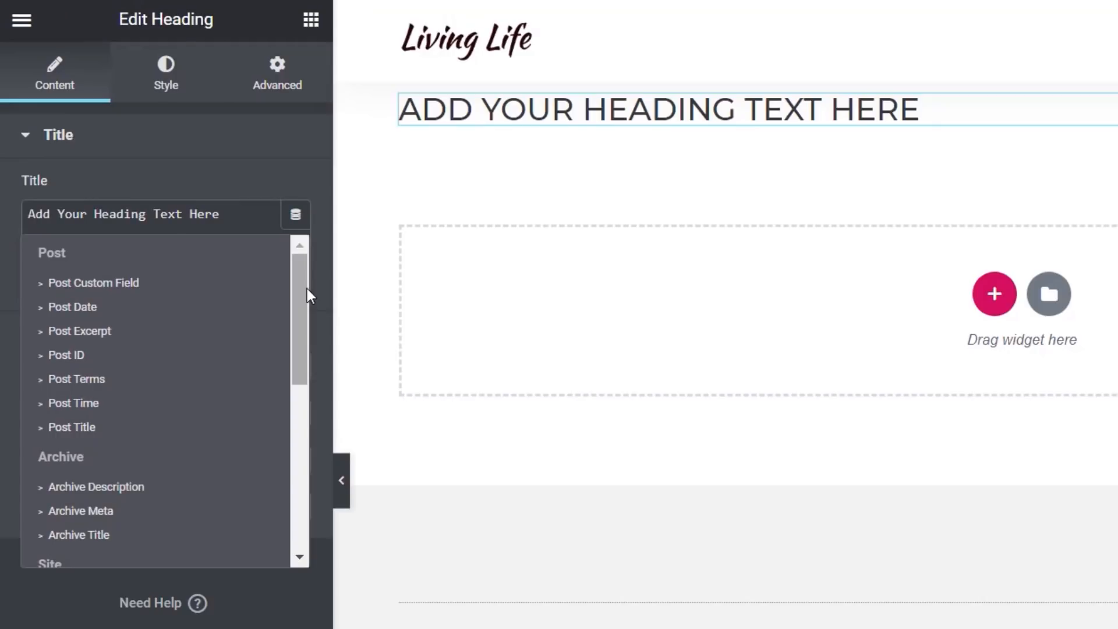
drag(306, 288, 300, 384)
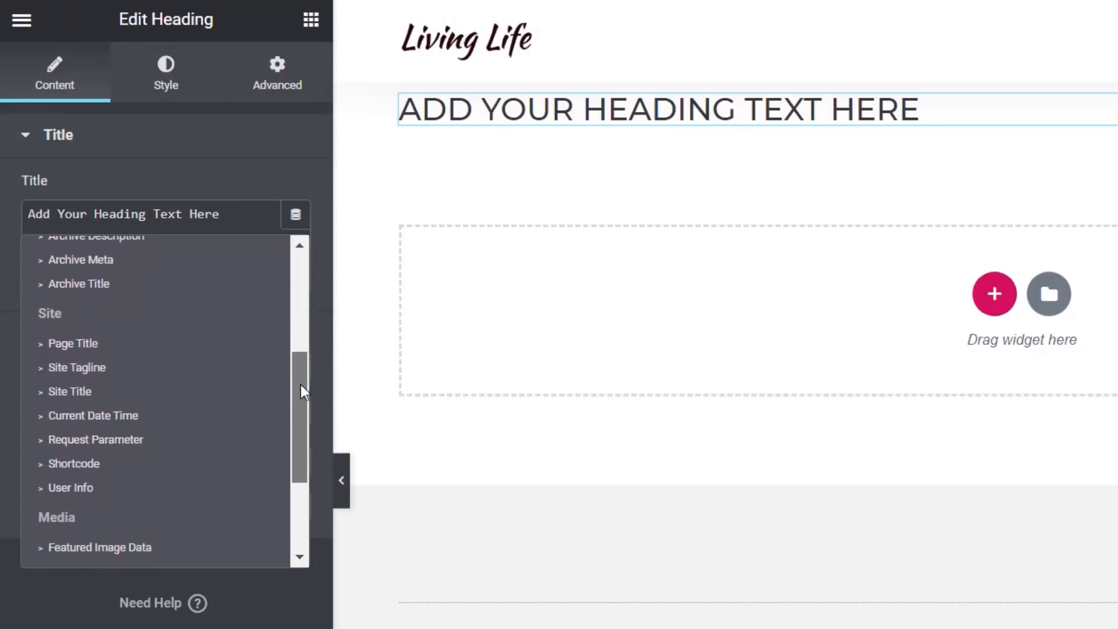
click(88, 489)
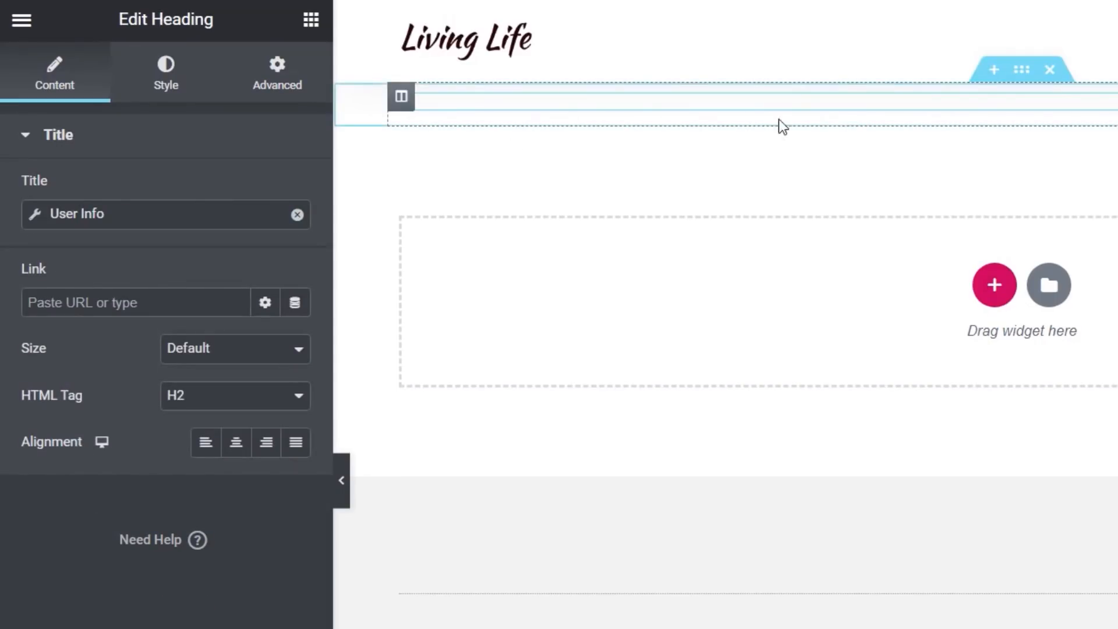
click(36, 215)
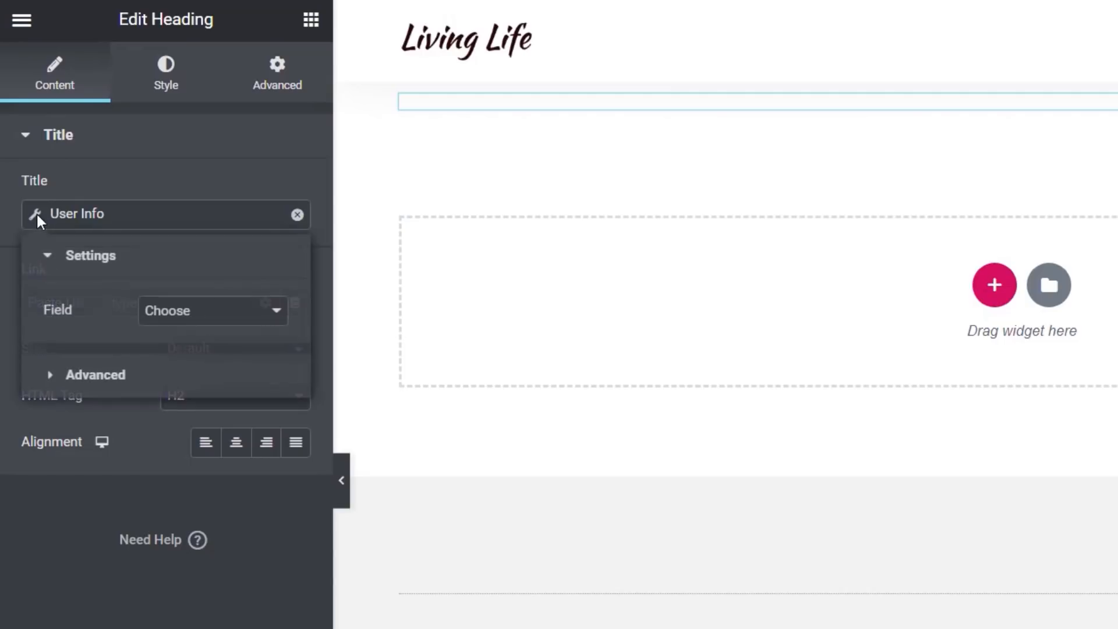
click(178, 314)
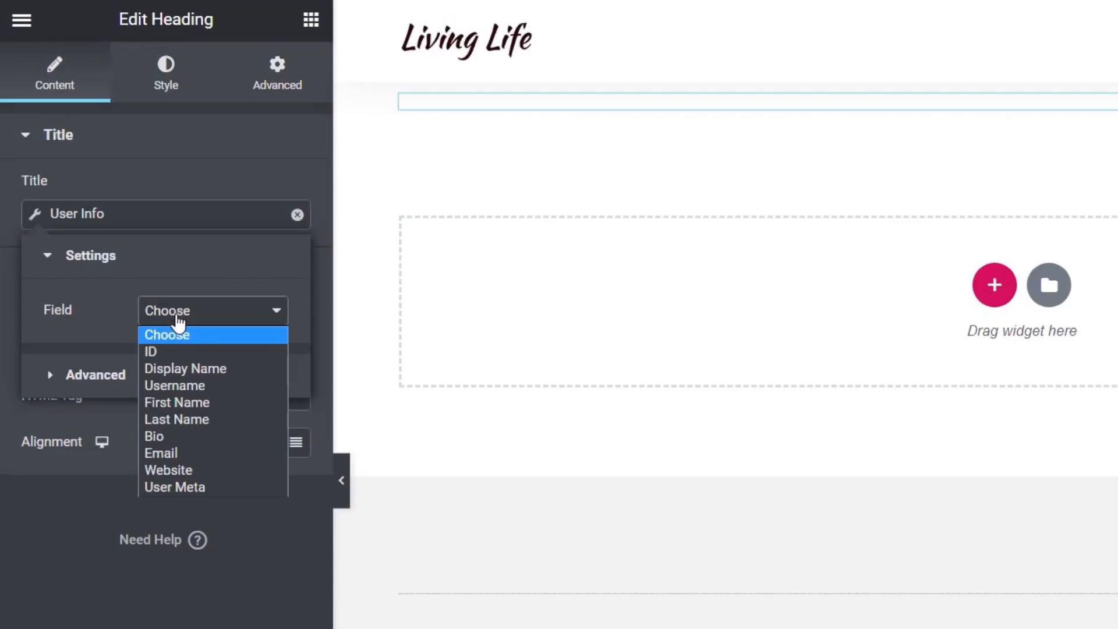
click(180, 369)
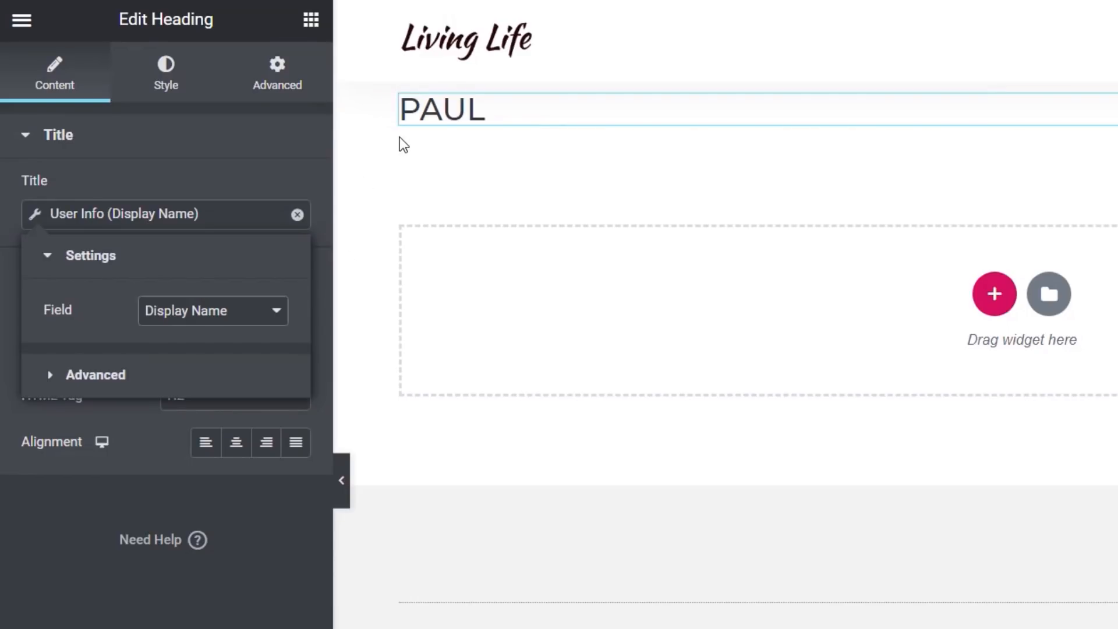
In the tag's advanced options, set Before to "Hi," and After to "how are you today?"
click(96, 375)
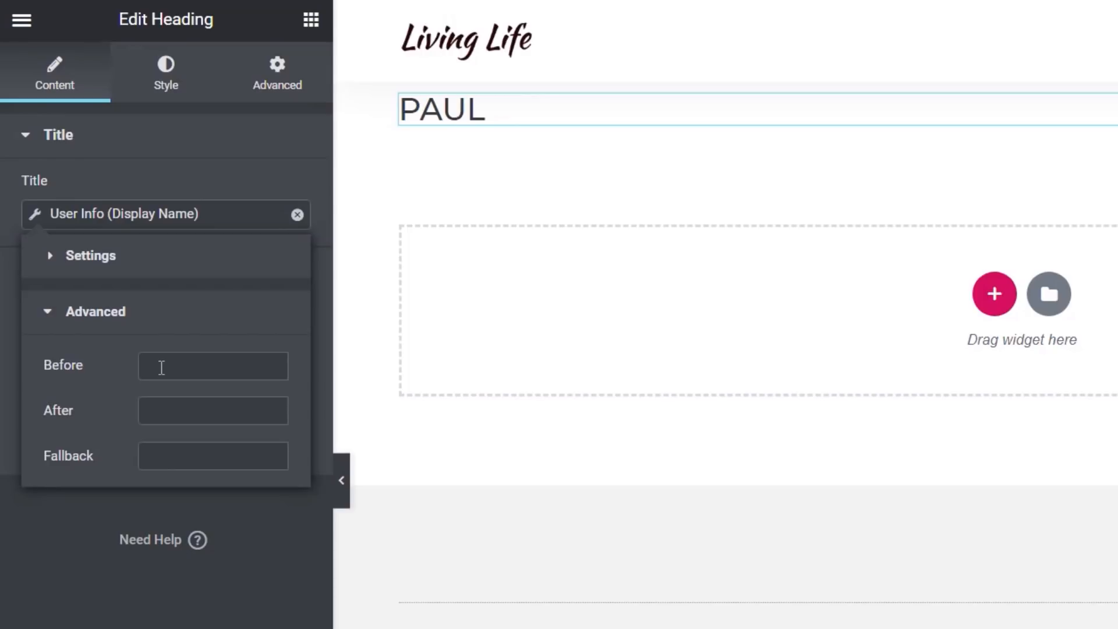
click(226, 368)
text(Hel)
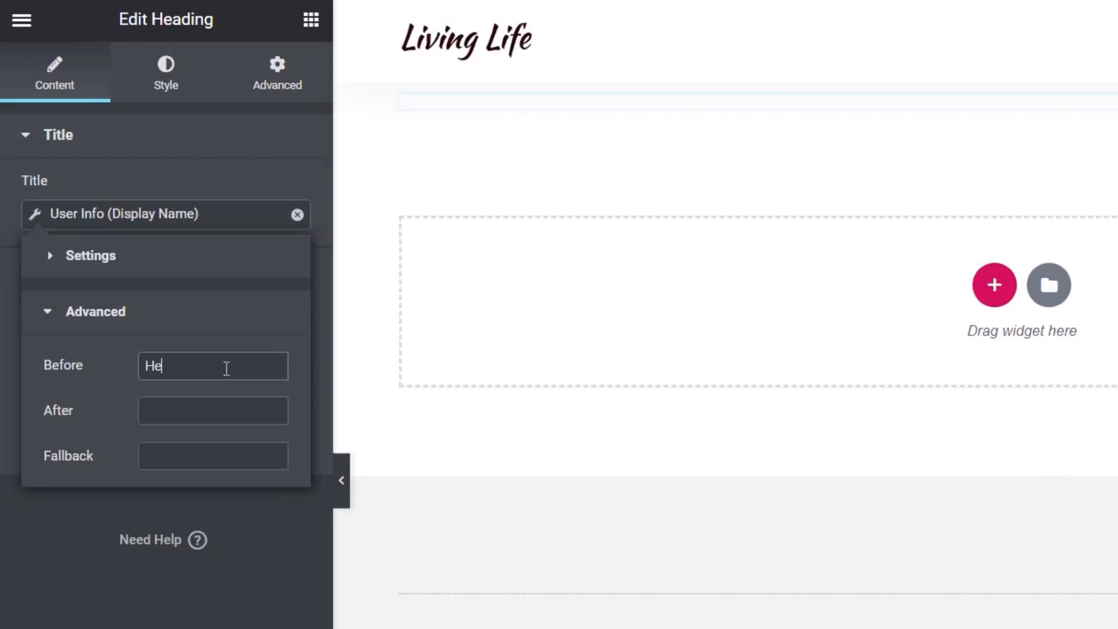
key(BackSpace)
key(BackSpace)
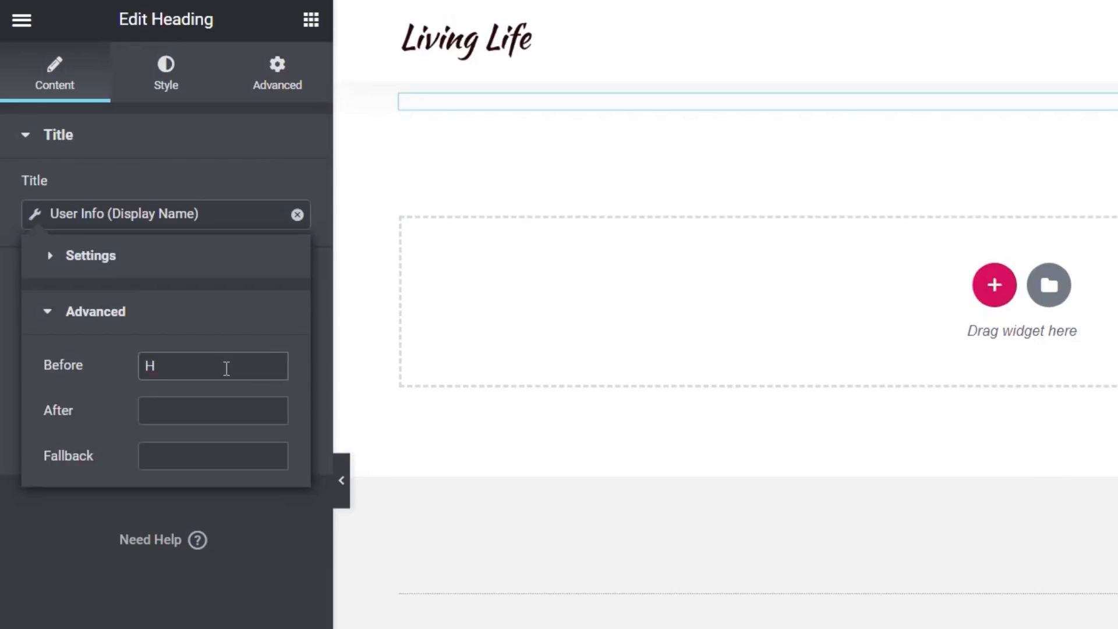
text(i,)
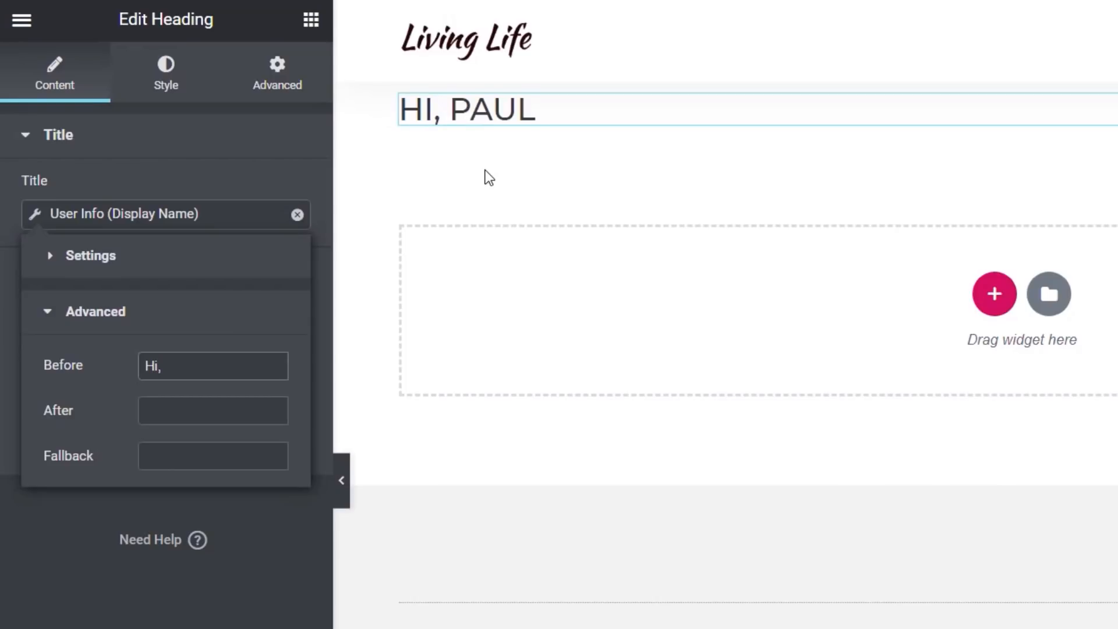
click(178, 411)
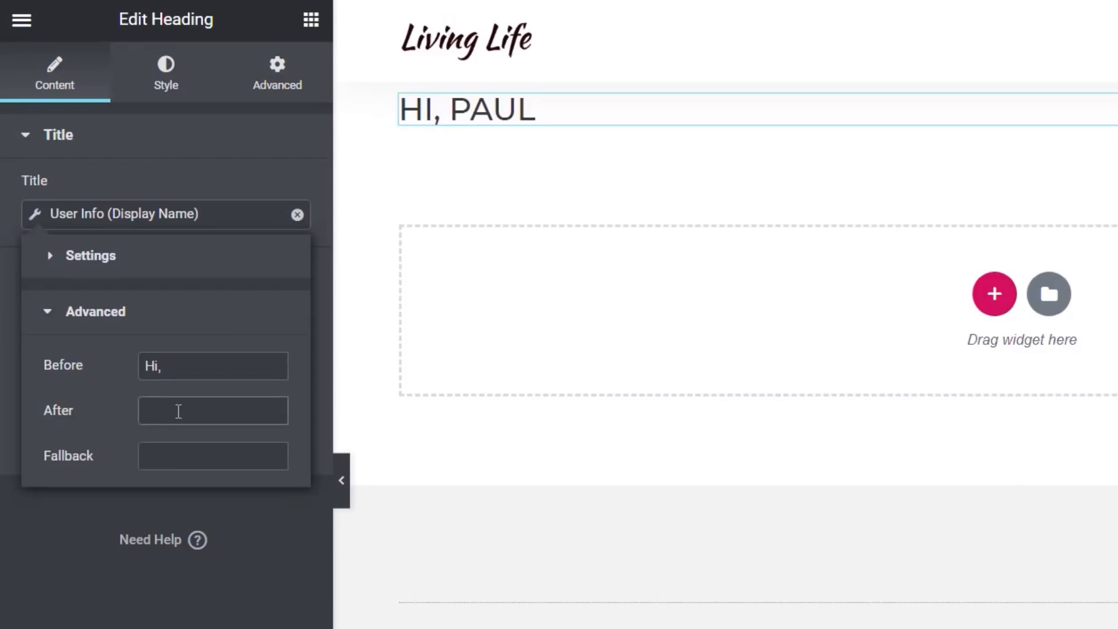
text(how are you today?)
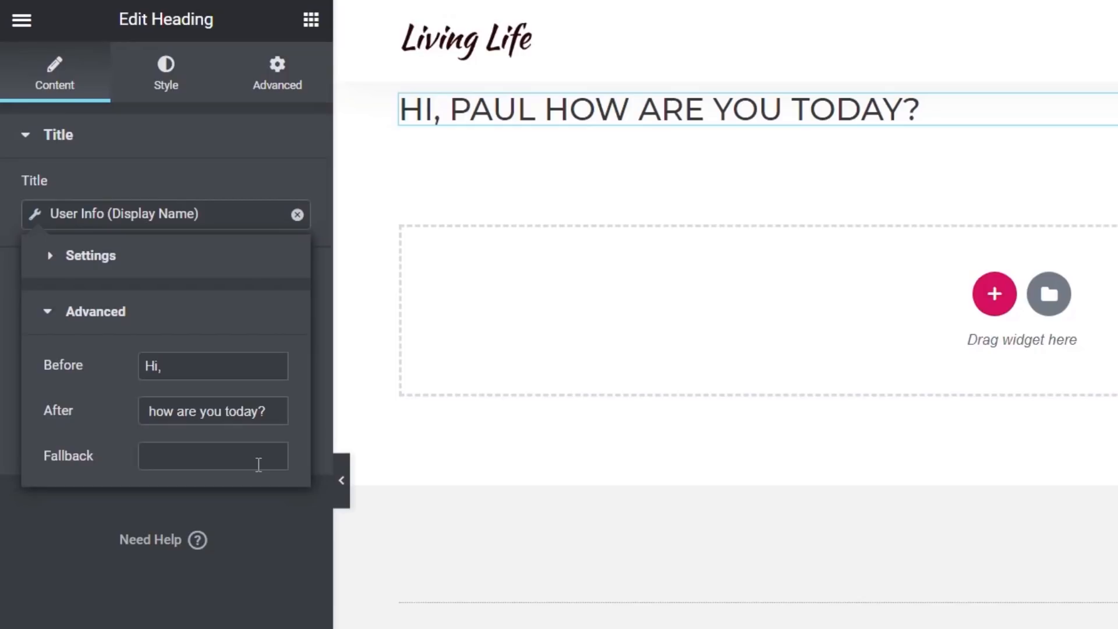
Set the tag's Fallback text to "visitor" and close the tag settings
click(215, 455)
text(visitor)
key(Escape)
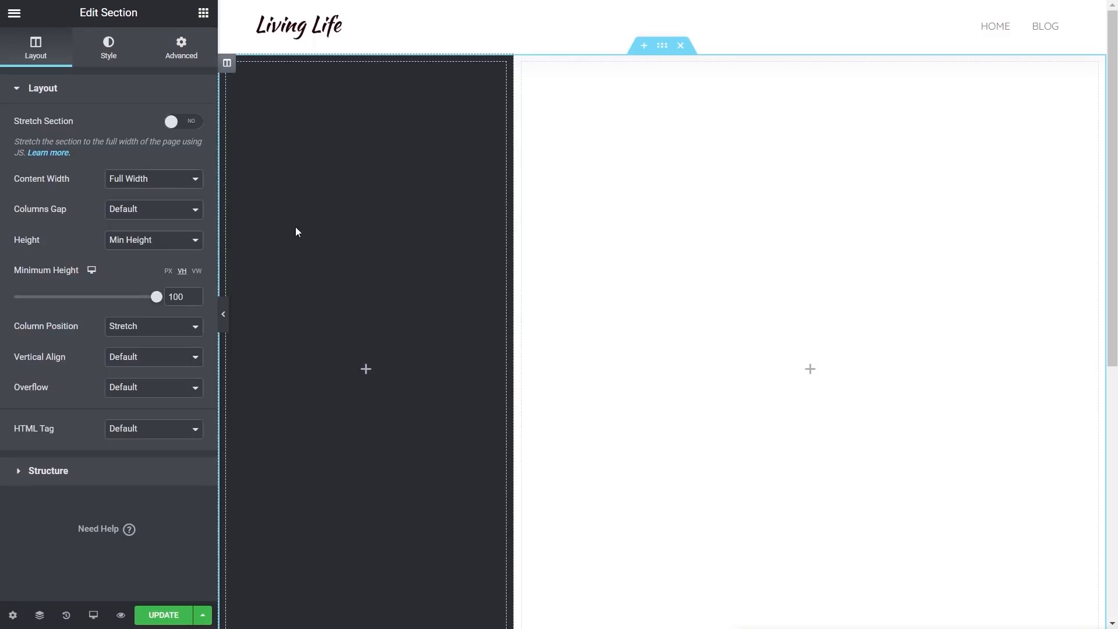
Add an Image widget to the dark left column and set its image to the dynamic User Profile Picture
click(204, 18)
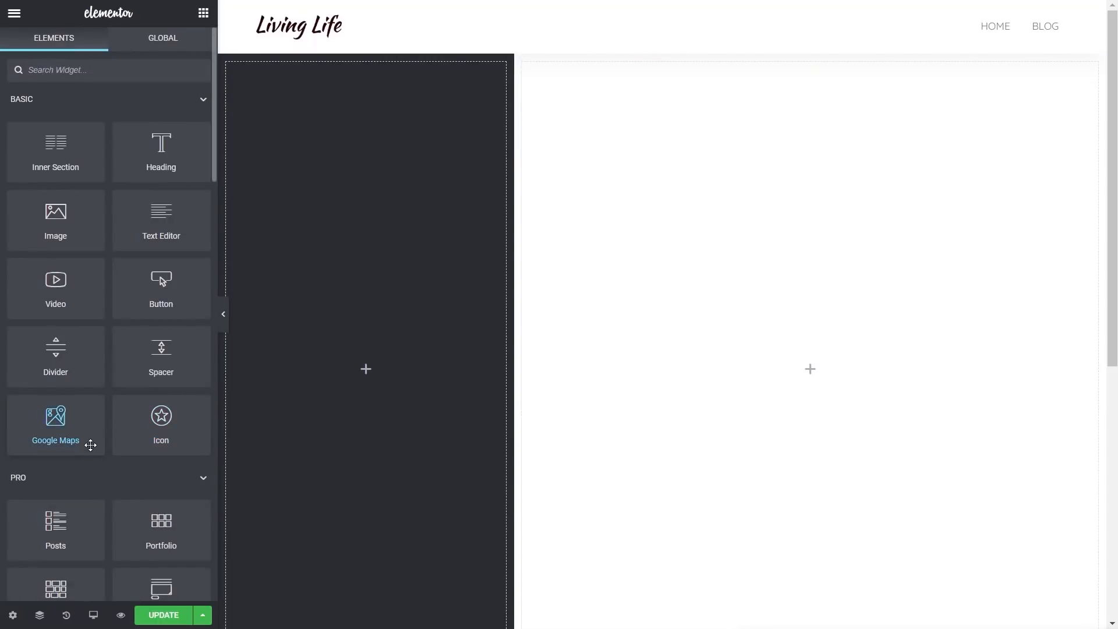
drag(55, 220, 314, 243)
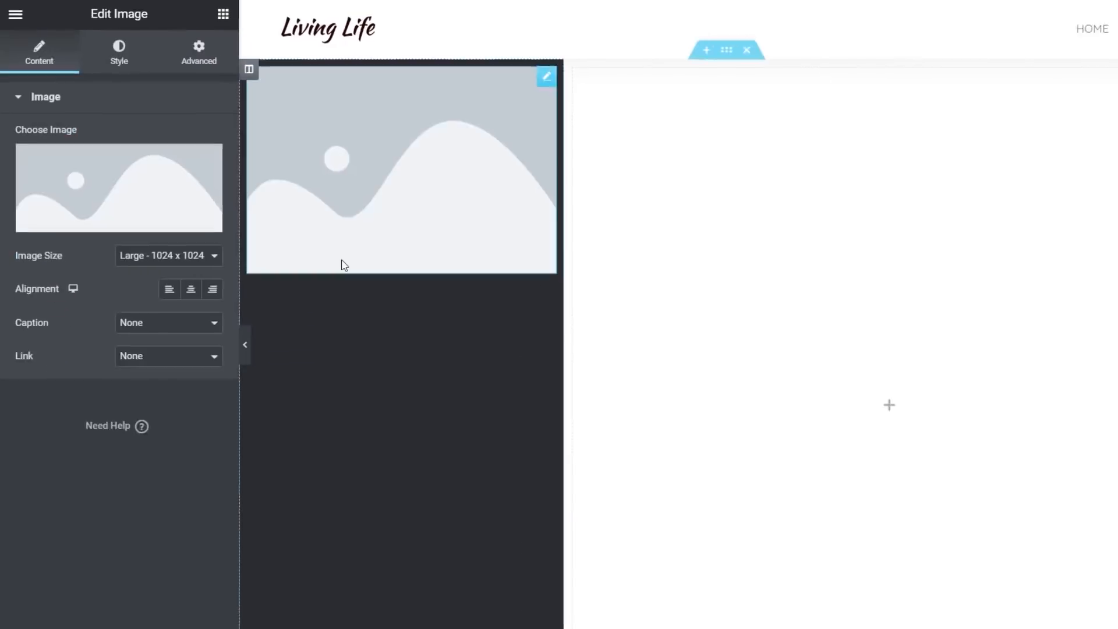
mouse_move(126, 202)
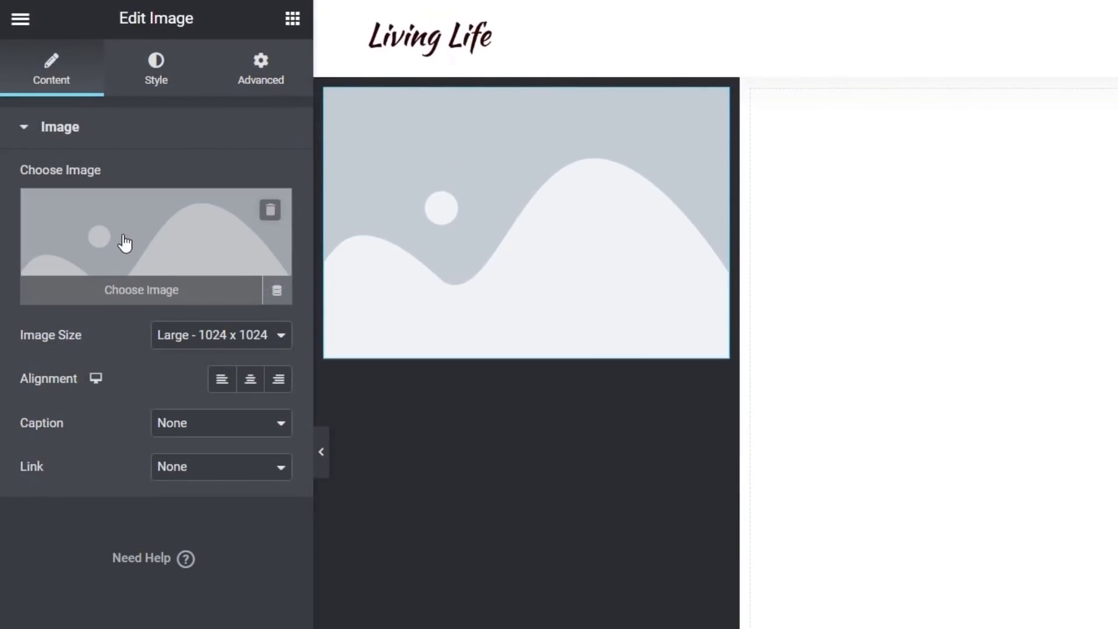
click(276, 291)
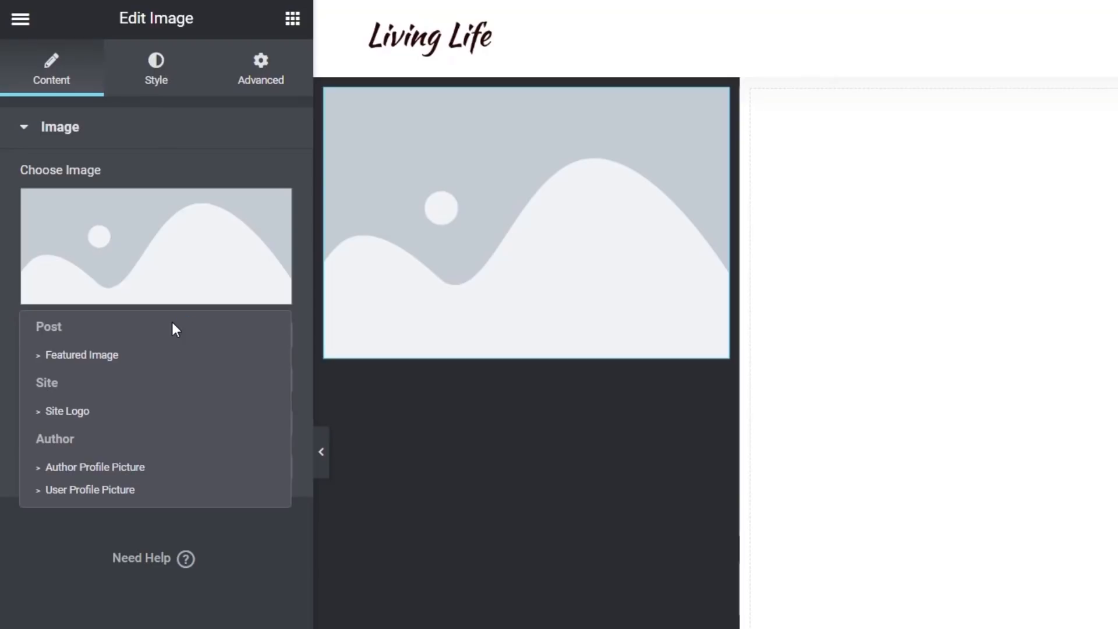
click(114, 490)
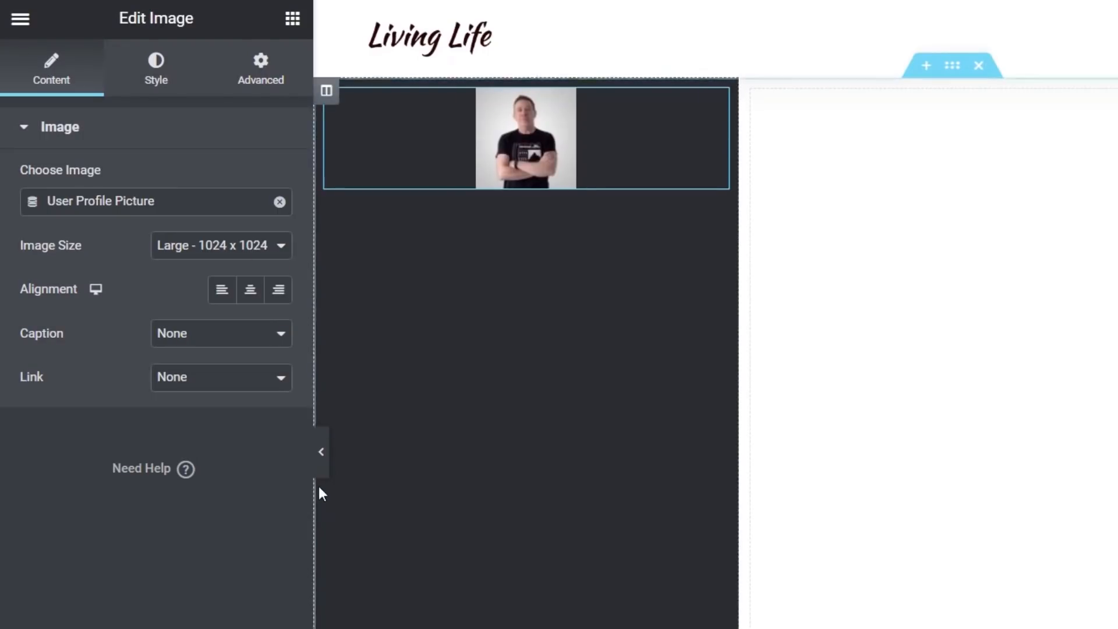
Set the image's border radius to 100 on all corners to make it round
click(158, 82)
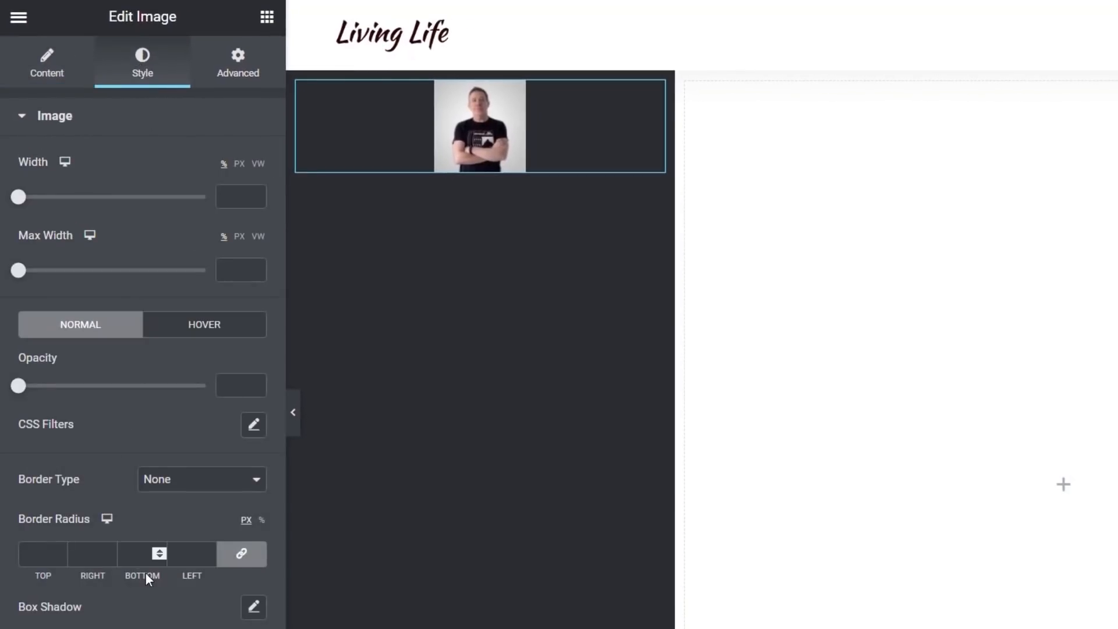
click(31, 559)
text(100)
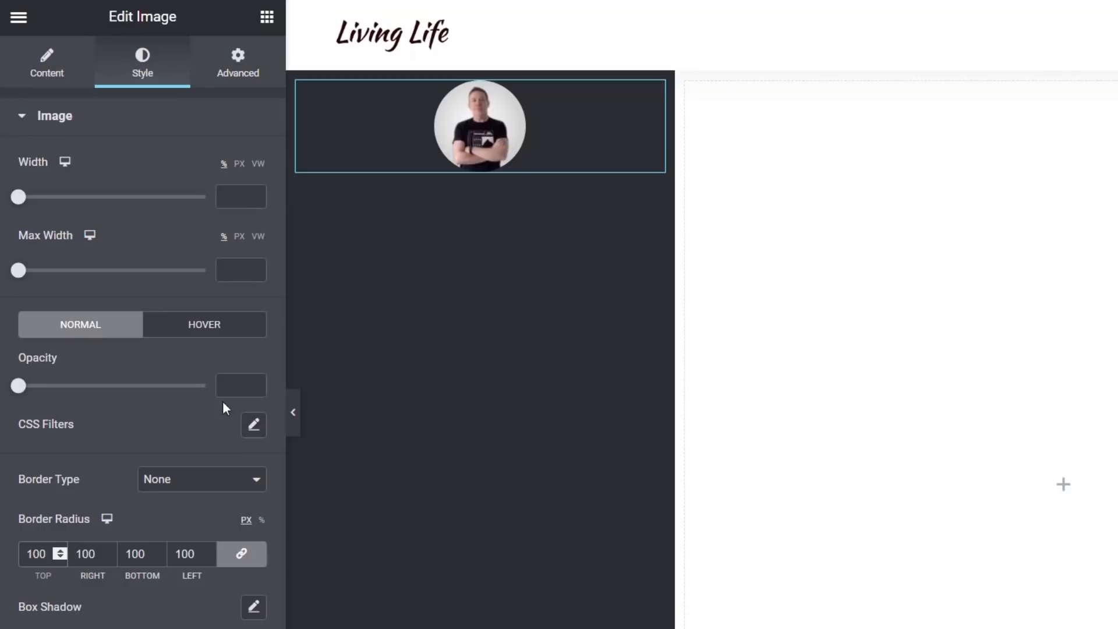
Give the image a Solid border 5 px wide in white (#FFFFFF)
click(194, 487)
click(183, 509)
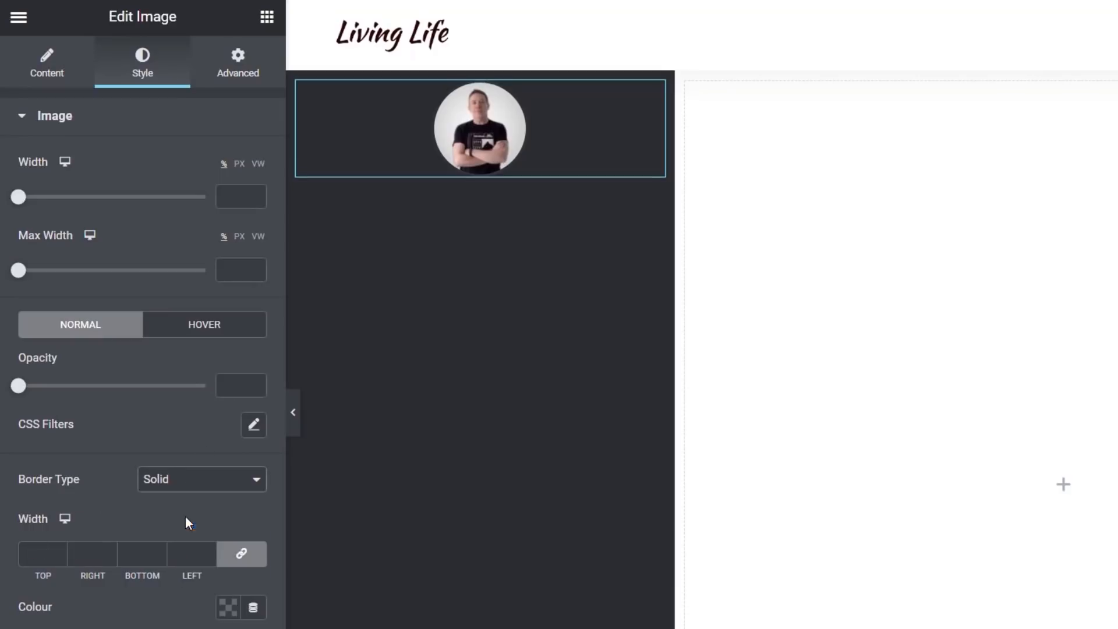
click(37, 562)
text(5)
click(228, 608)
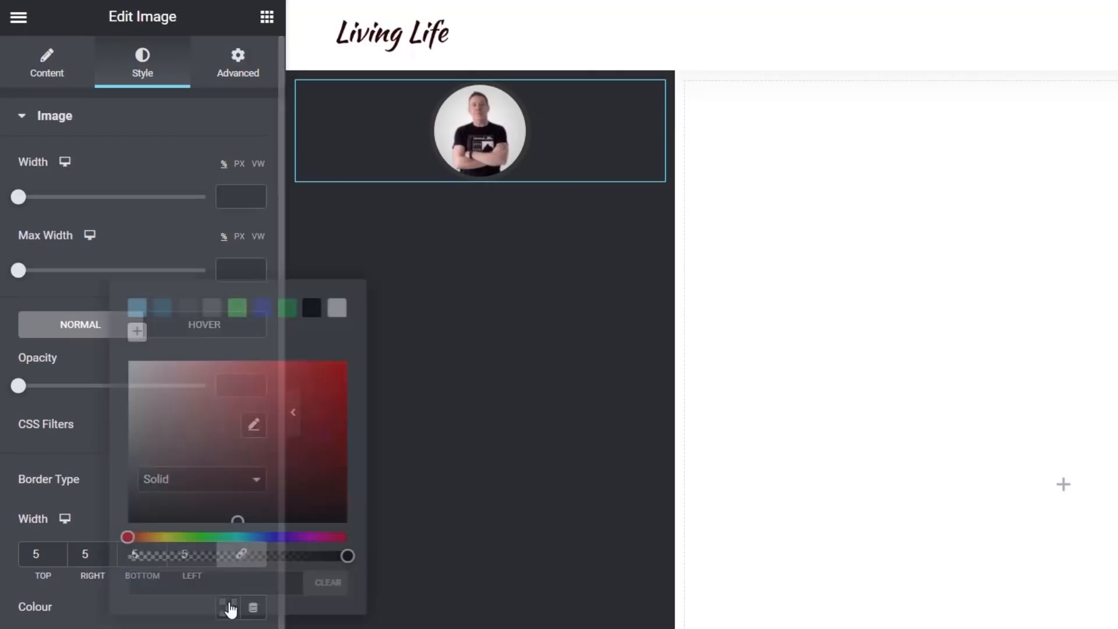
drag(146, 412, 112, 353)
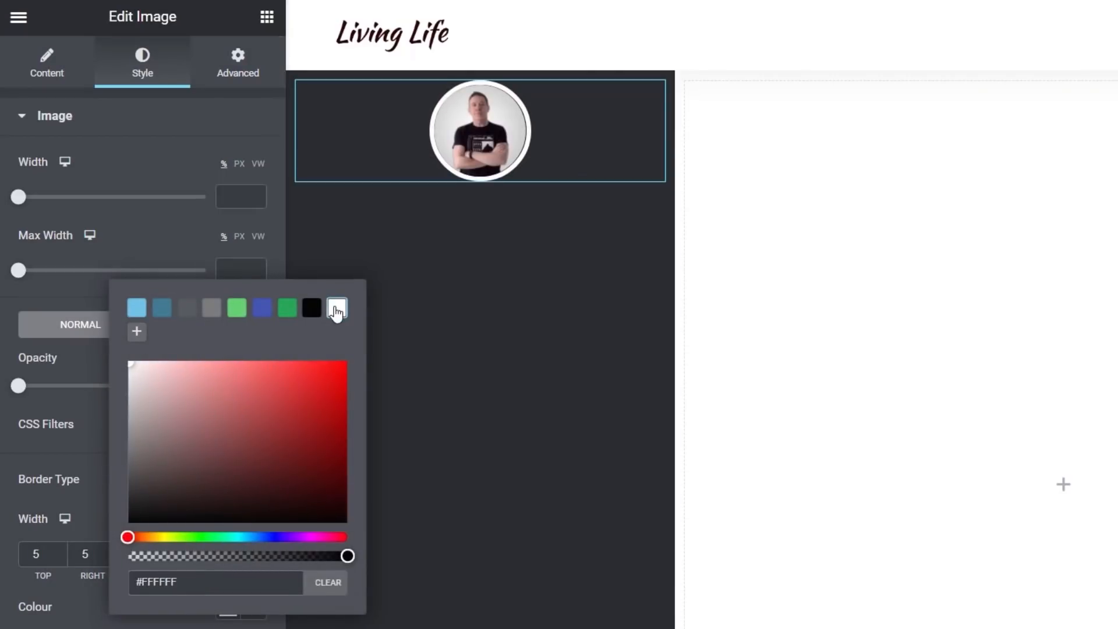
click(226, 608)
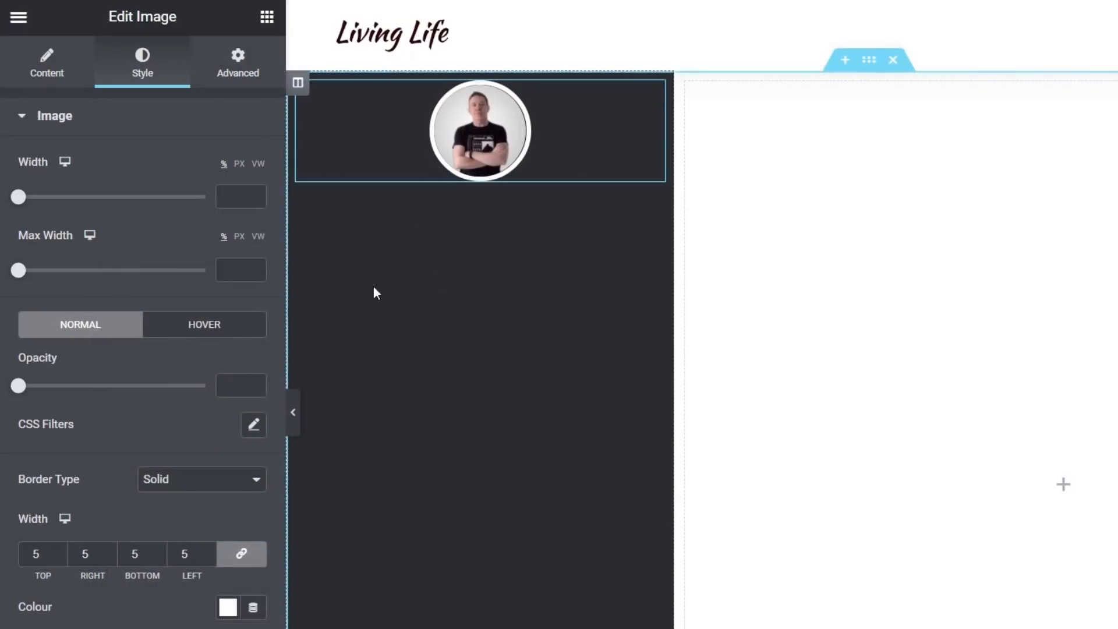
Set the left column's padding to 50 px at top and bottom
click(238, 66)
click(299, 84)
click(225, 89)
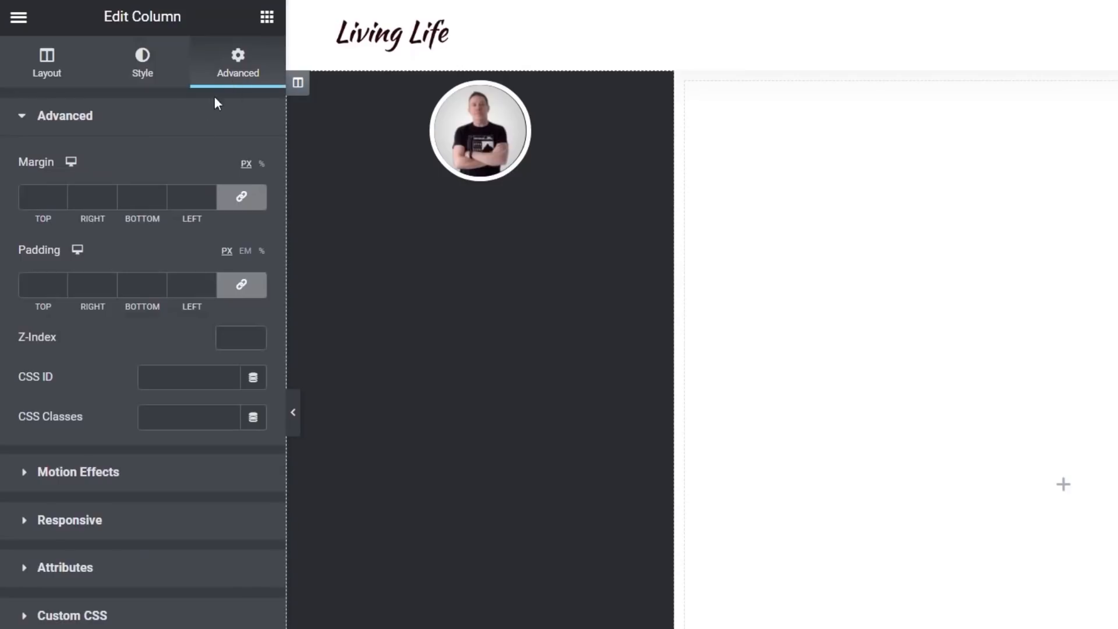
click(226, 296)
click(35, 285)
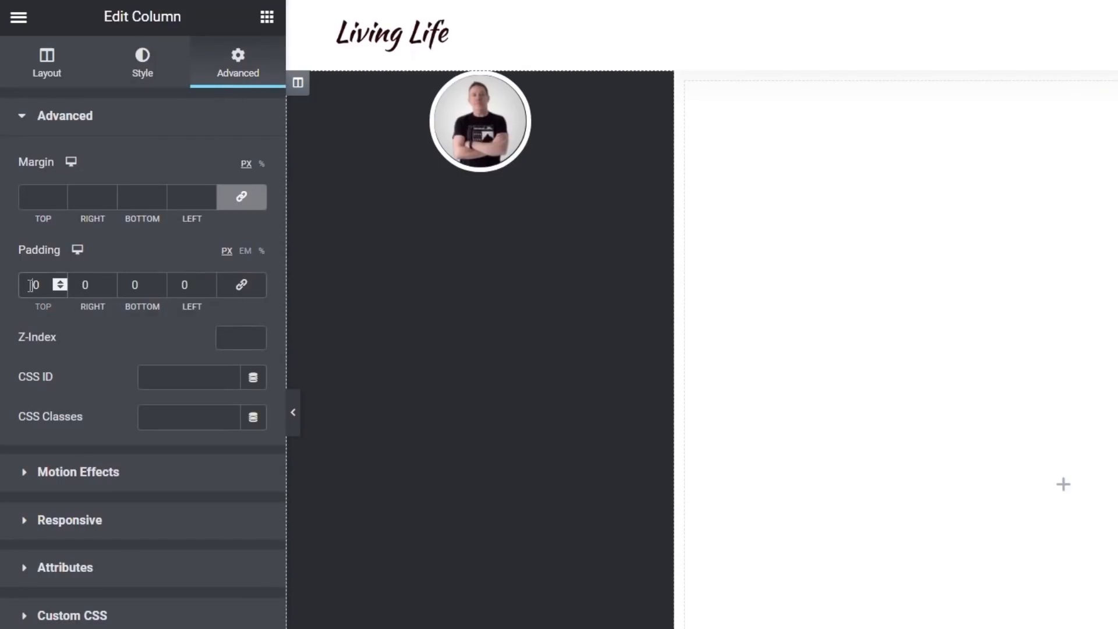
text(50)
click(133, 284)
text(5)
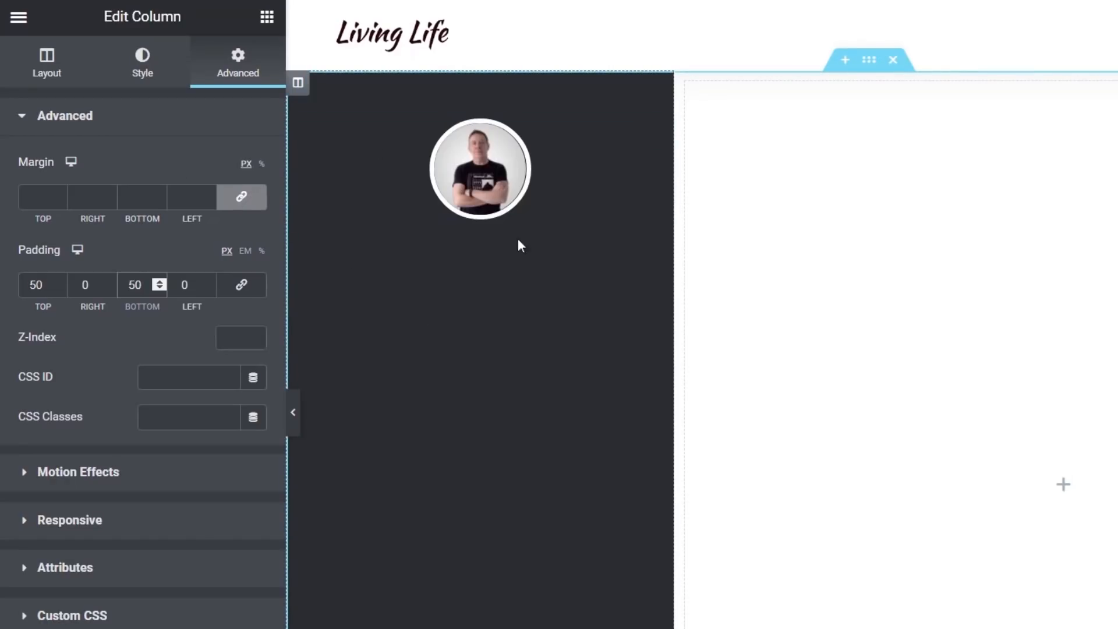
Add a Heading widget below the profile picture, set its HTML tag to H4 and centre it
click(266, 23)
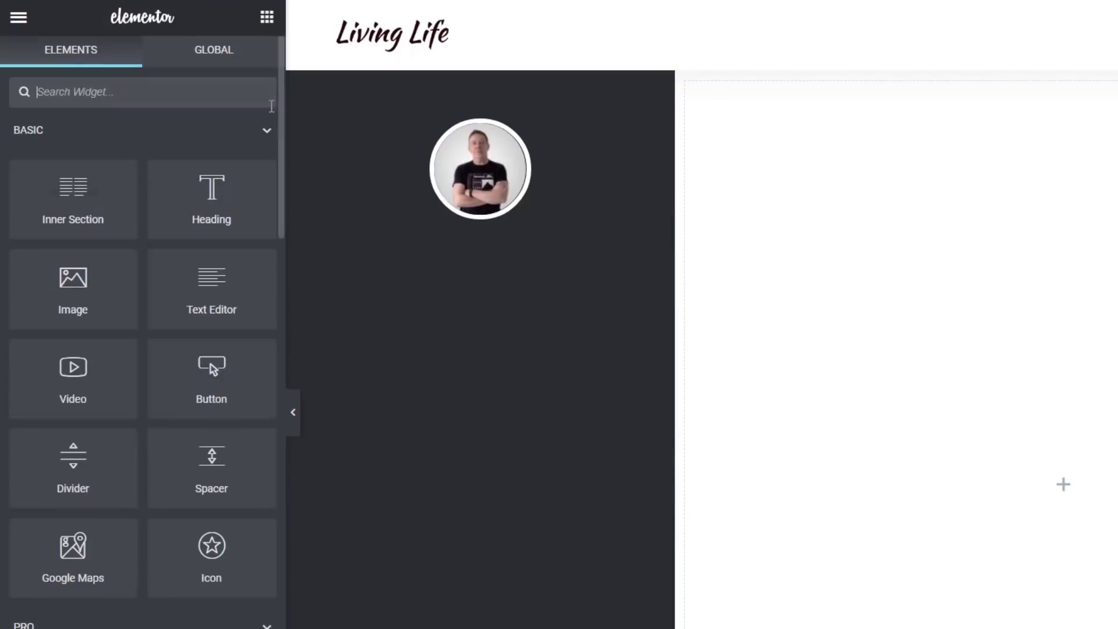
drag(224, 199, 466, 222)
click(203, 434)
click(220, 396)
click(153, 459)
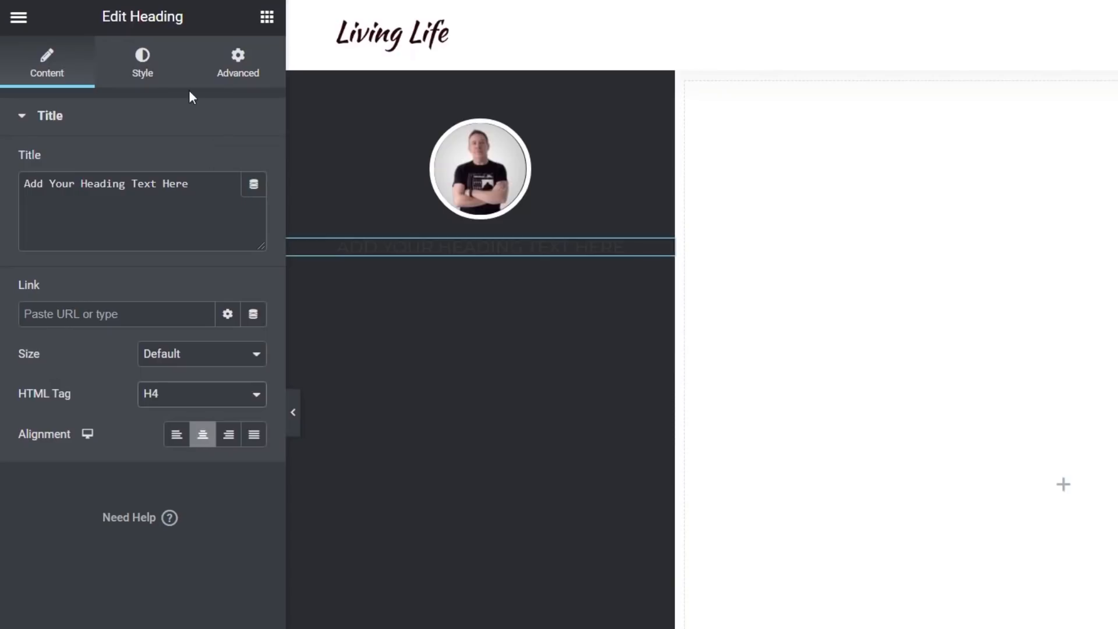
click(149, 73)
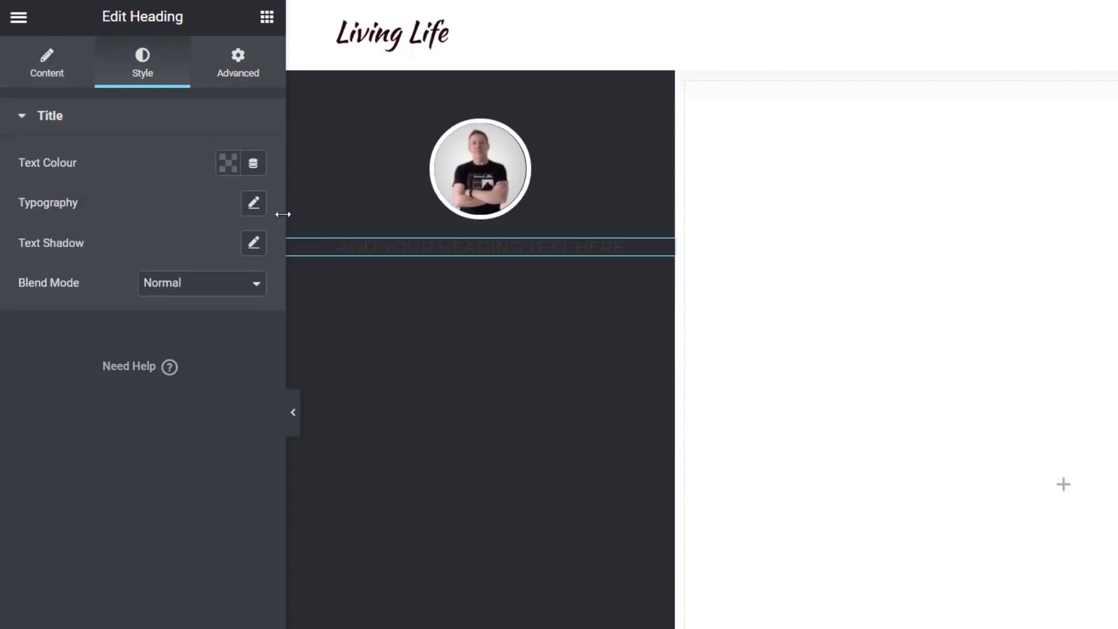
Set the heading's text colour to white
click(228, 164)
click(338, 208)
click(78, 461)
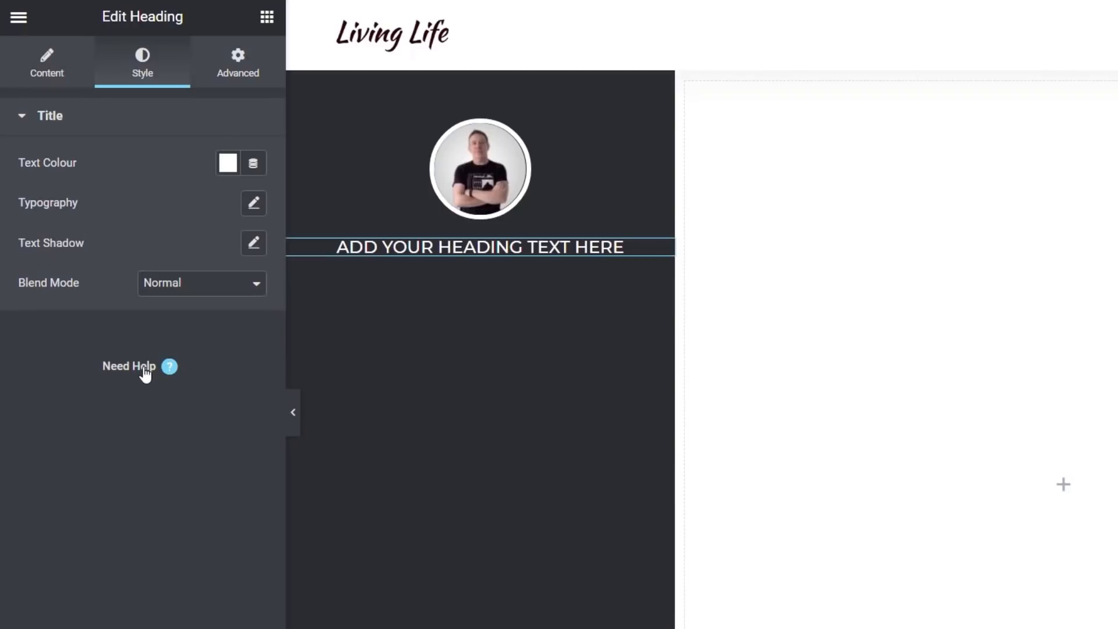
Replace the heading's title with the User Info dynamic tag showing the Display Name field
click(41, 61)
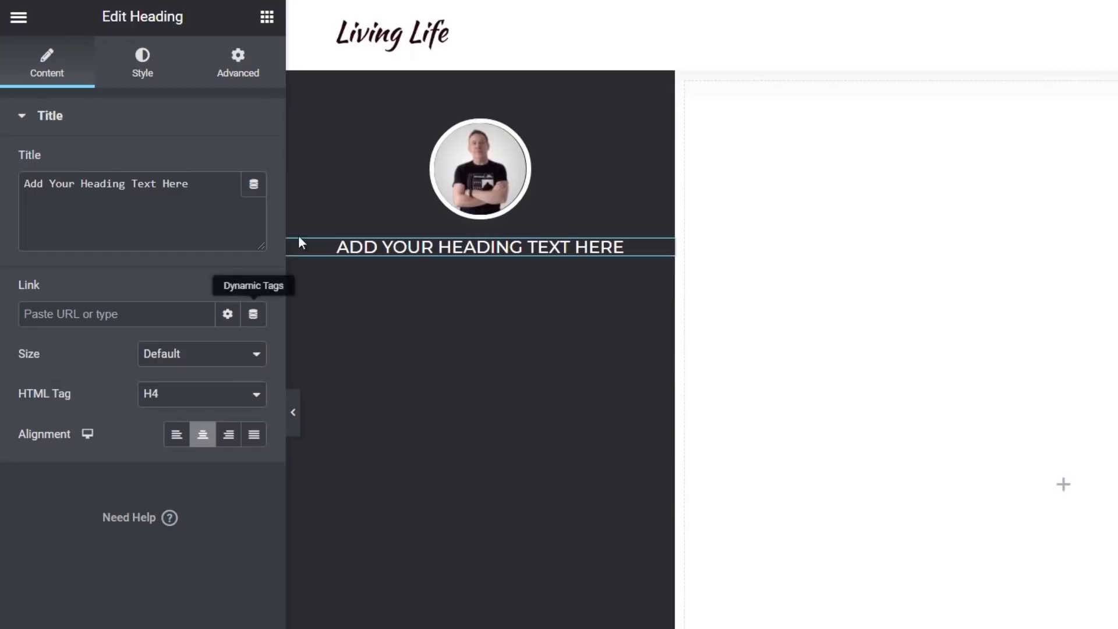
click(254, 187)
drag(257, 250, 258, 361)
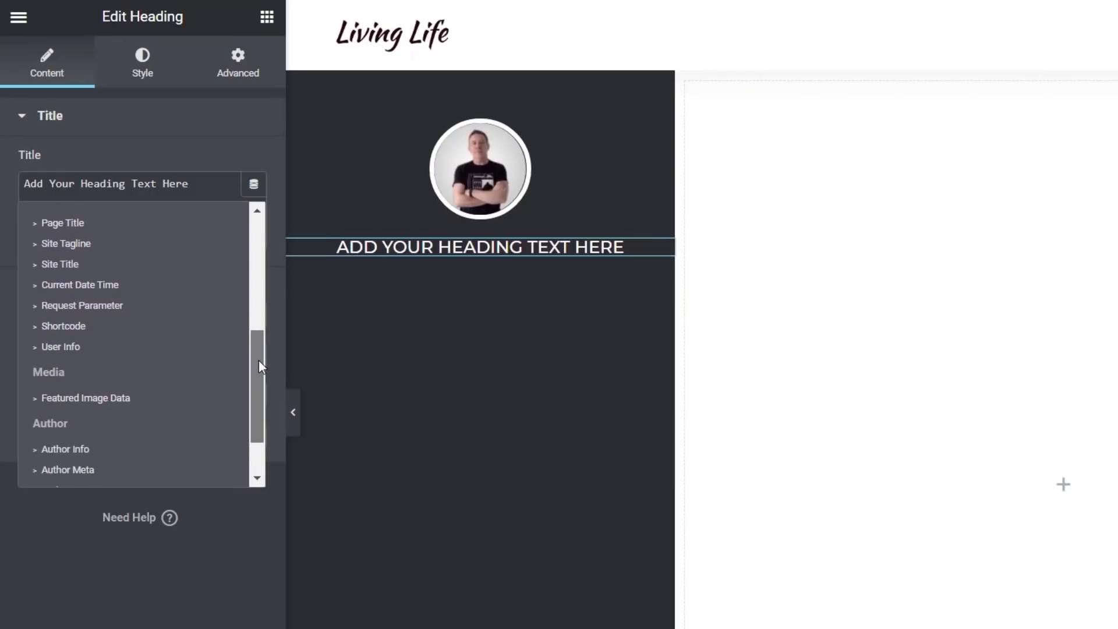
click(82, 346)
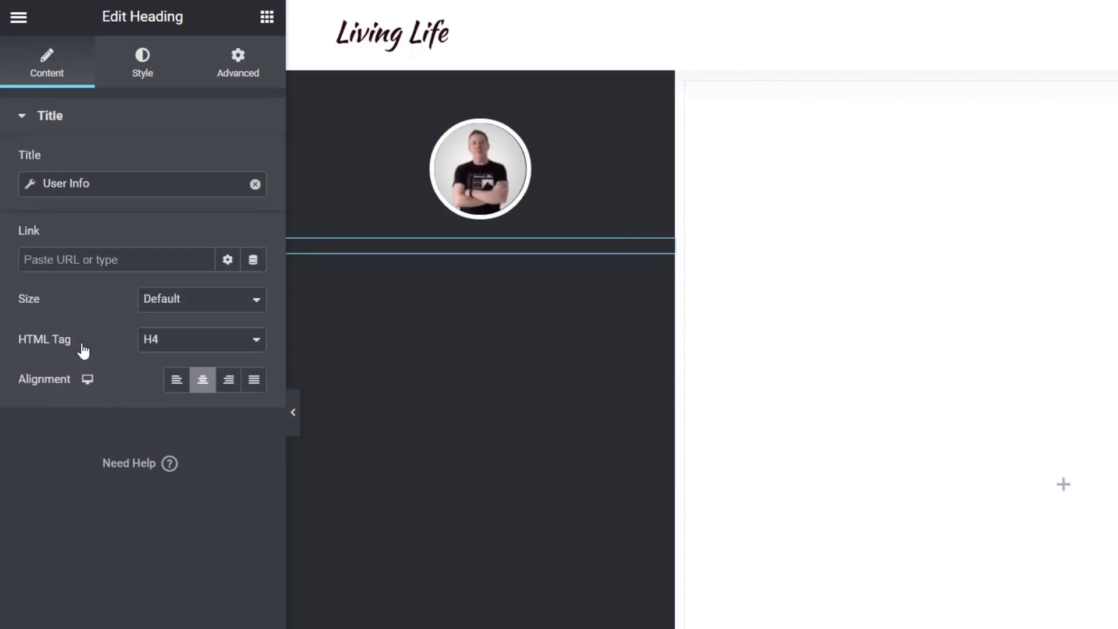
click(35, 185)
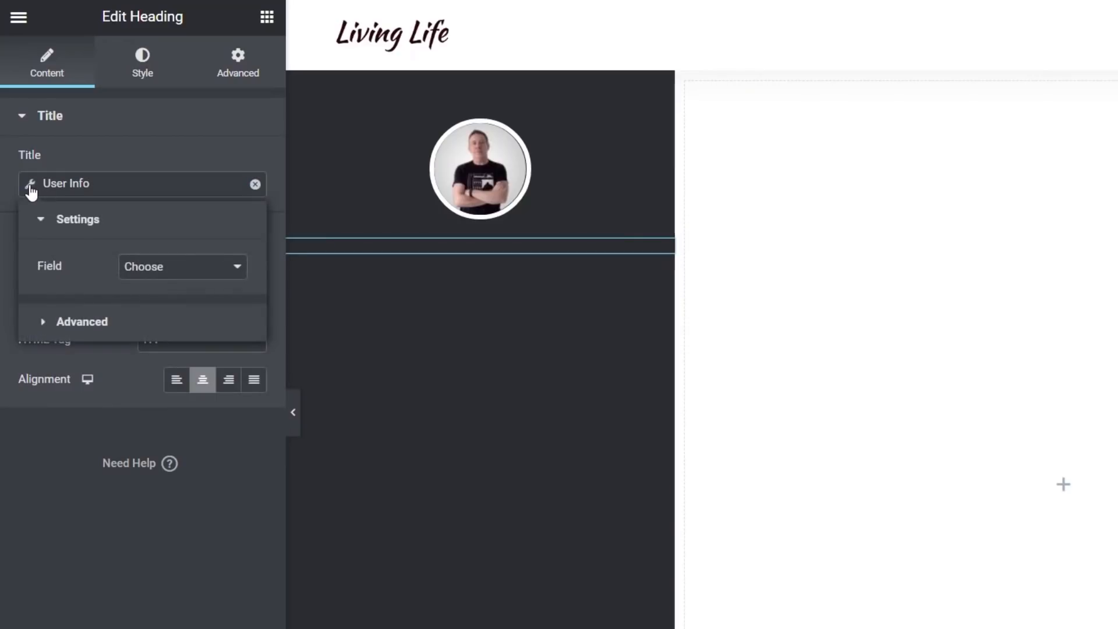
click(156, 269)
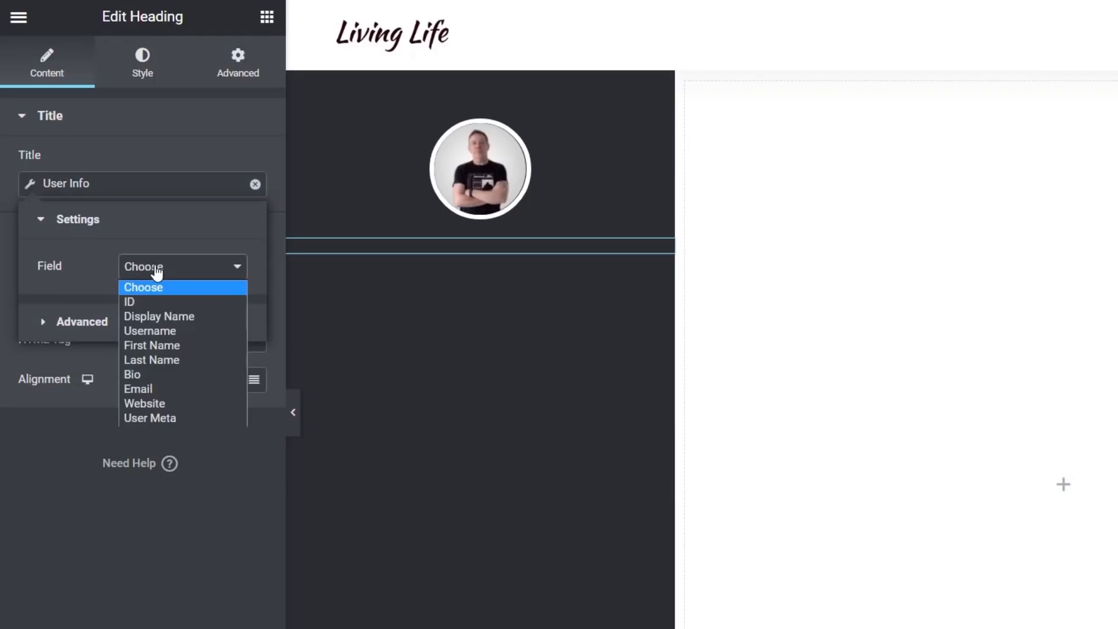
click(164, 320)
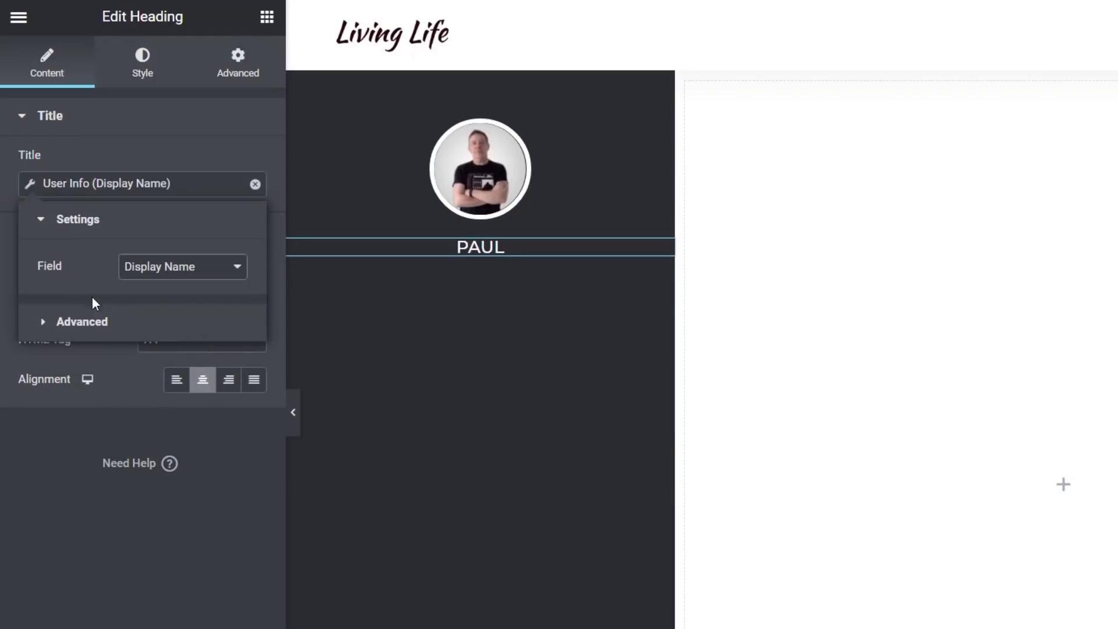
In the tag's advanced settings, put "Hi" before and ", welcome to your dashboard" after the display name
click(88, 327)
click(155, 315)
text(Hi)
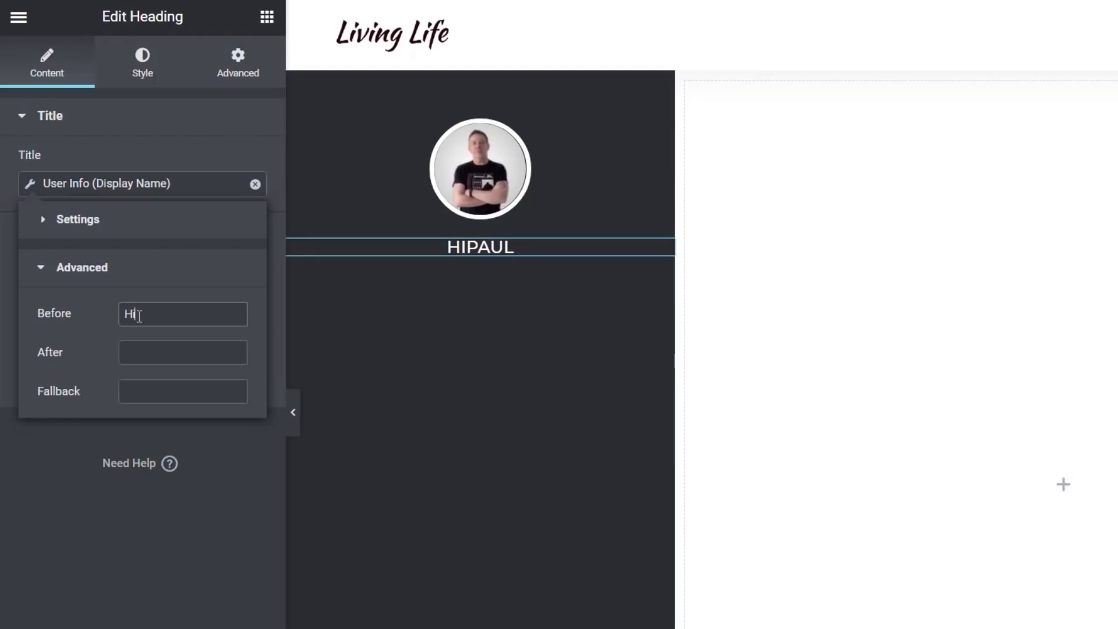
click(130, 351)
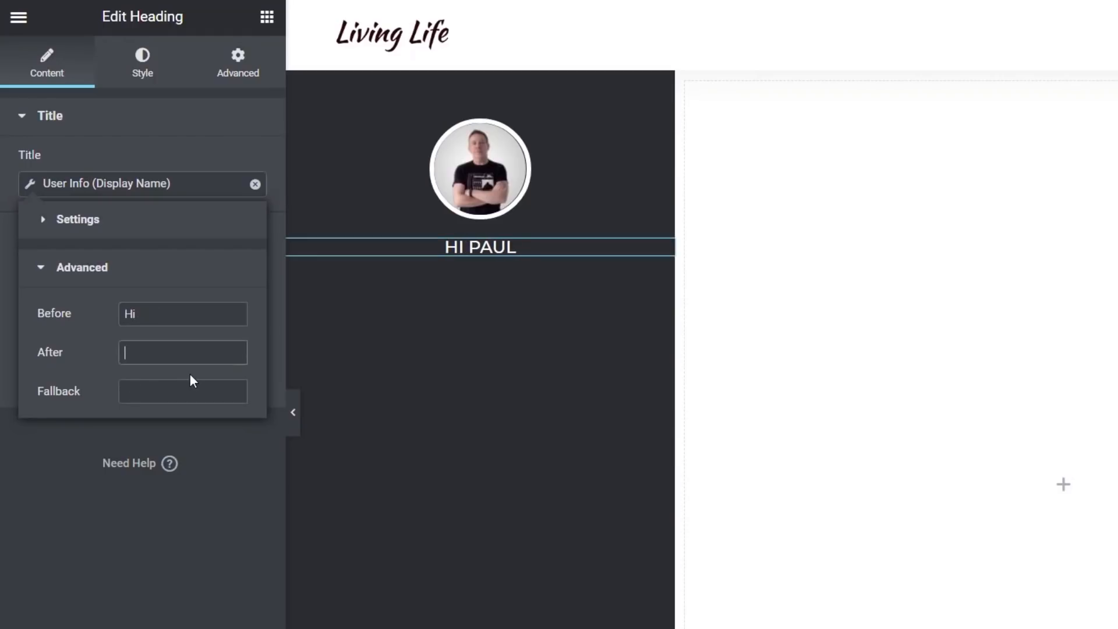
text(, we)
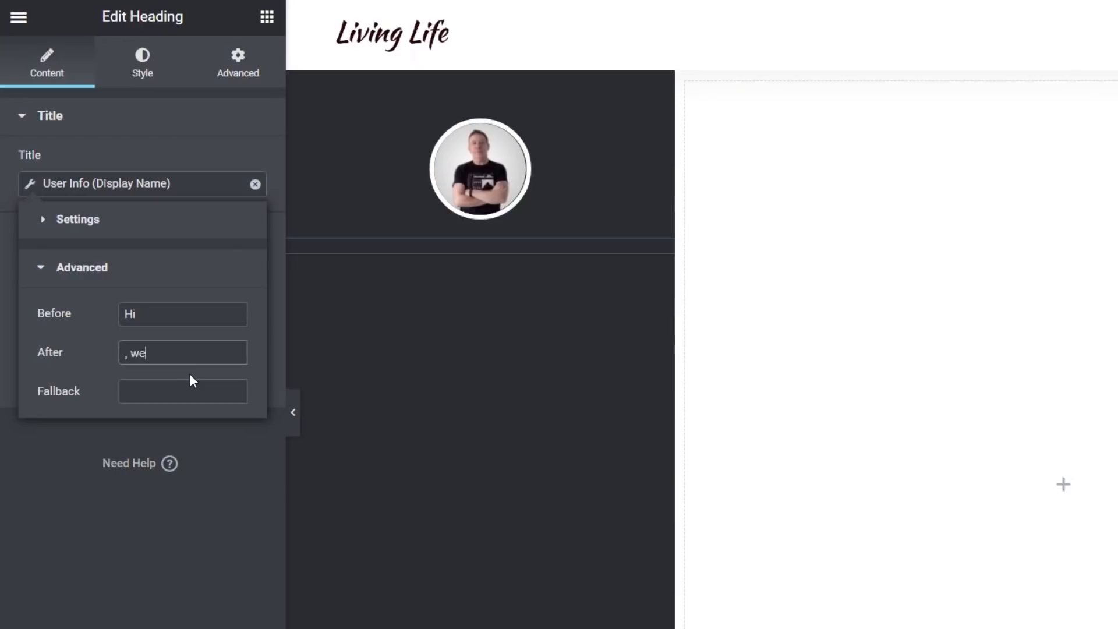
text(lcome to your dashboard)
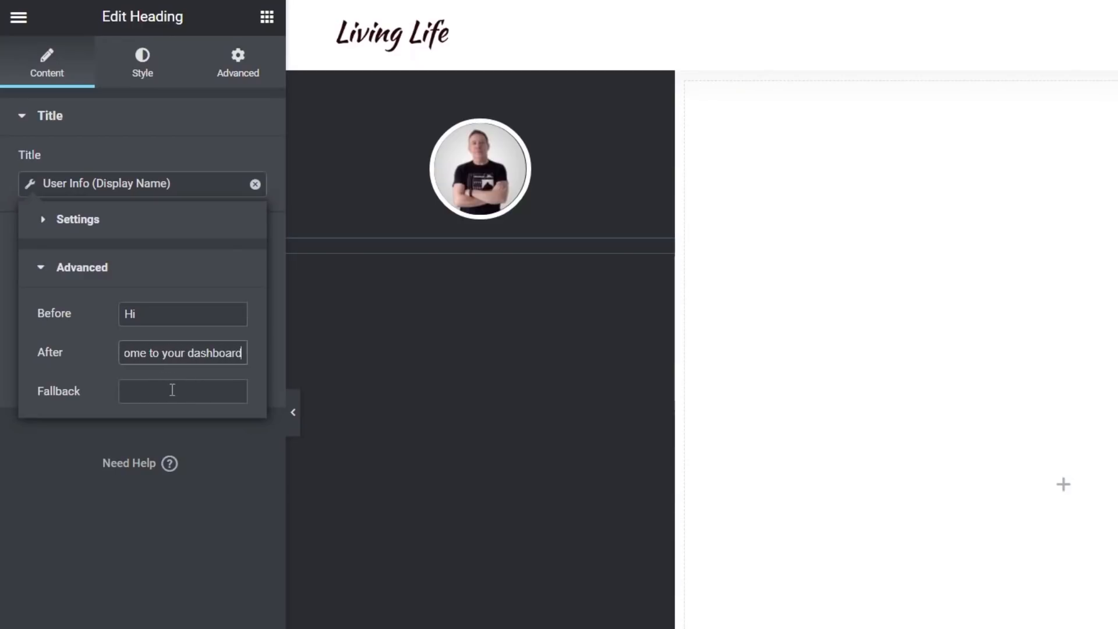
click(169, 317)
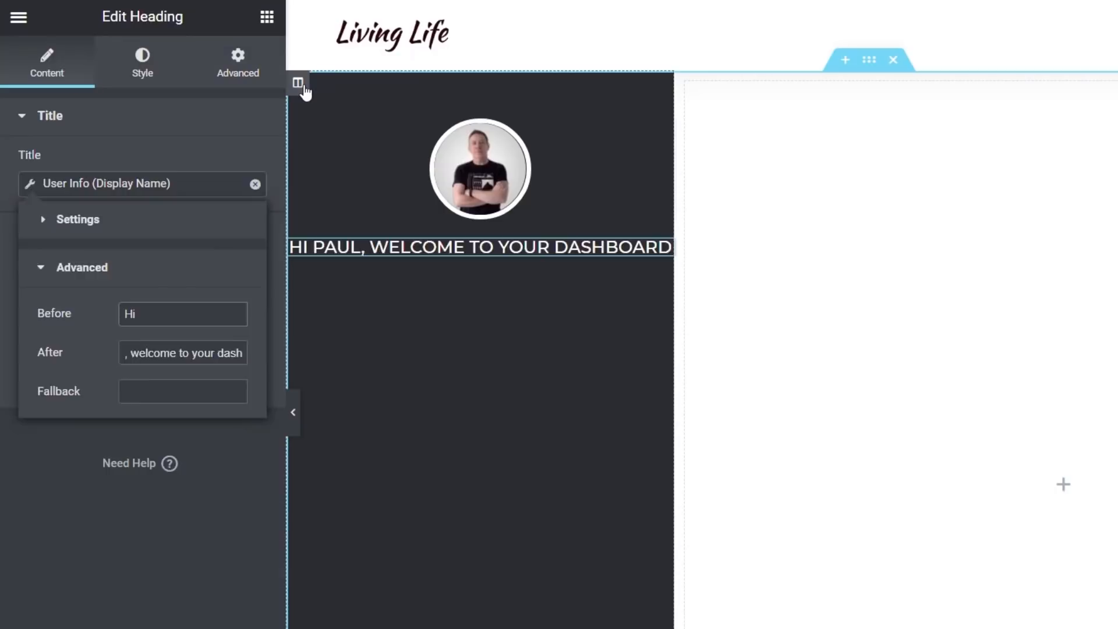
Set the left column's padding to 50 px on all sides
click(300, 84)
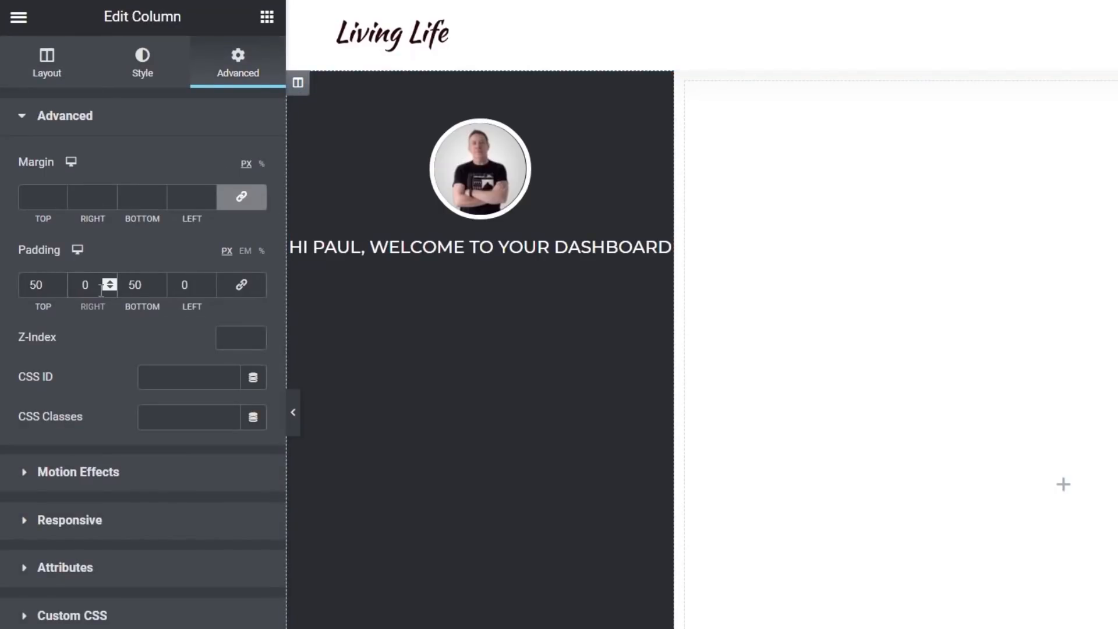
click(244, 291)
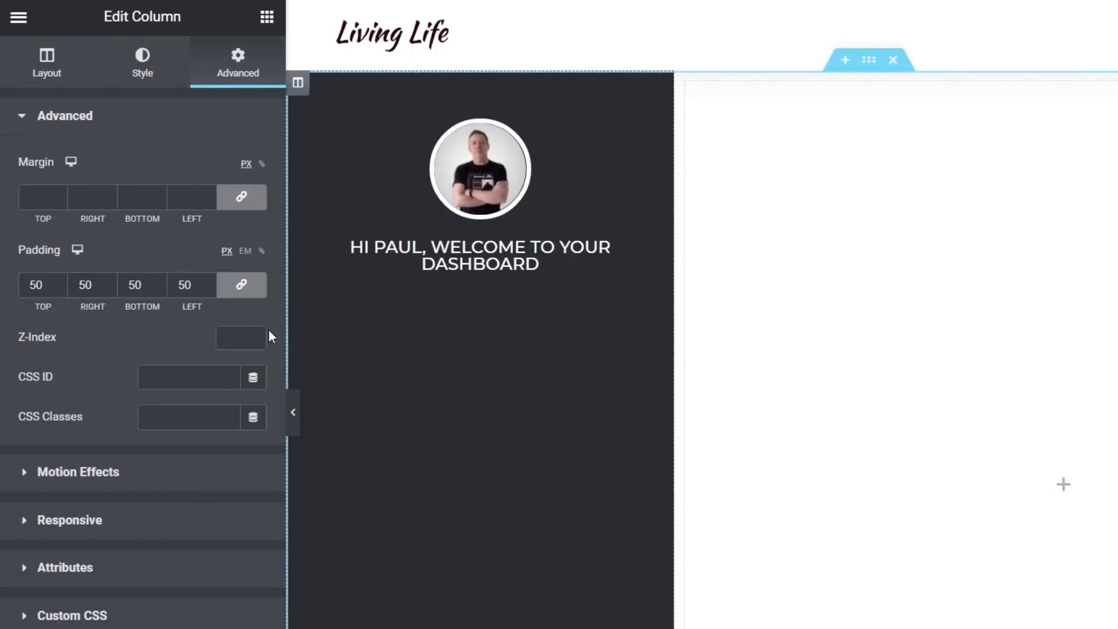
Set the greeting heading's typography to transform Normal, weight 300 and line-height 1.3 em
click(615, 251)
click(142, 81)
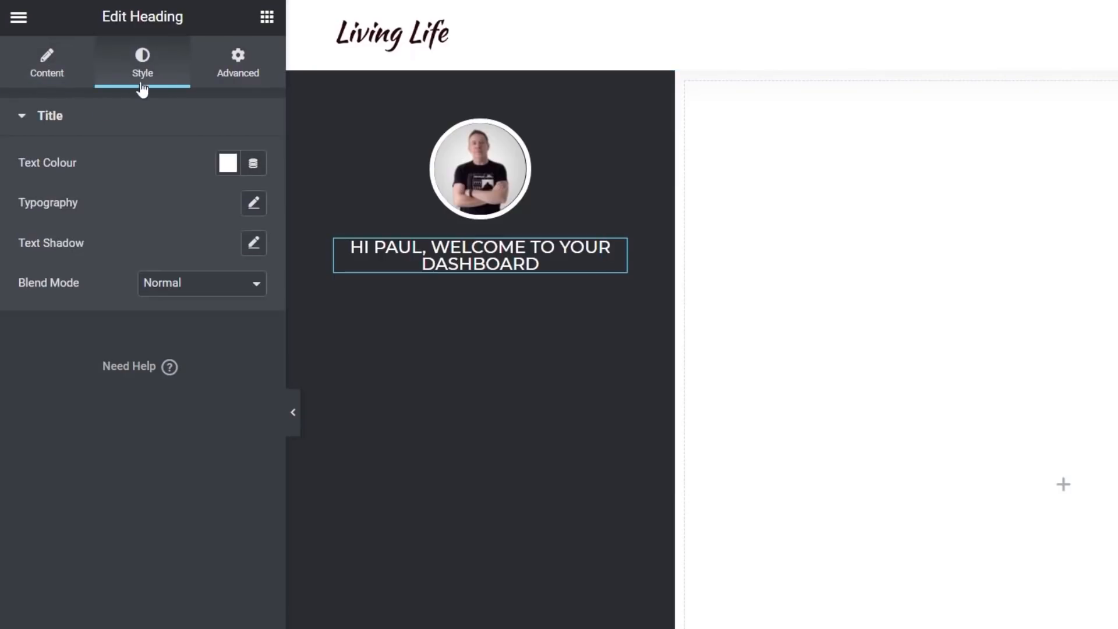
click(254, 203)
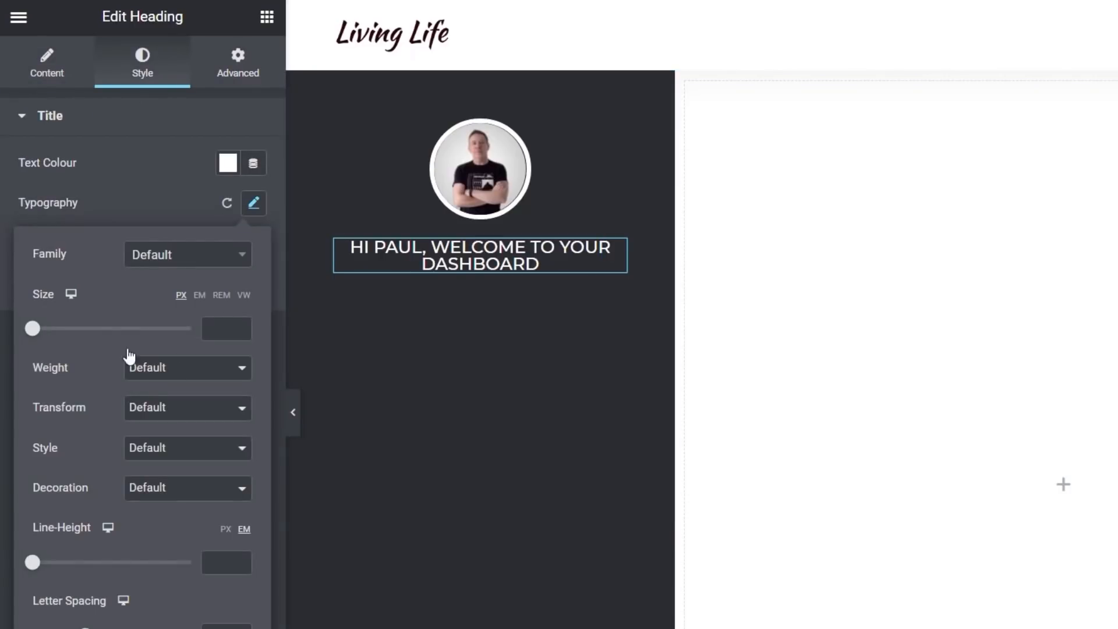
click(177, 414)
click(180, 493)
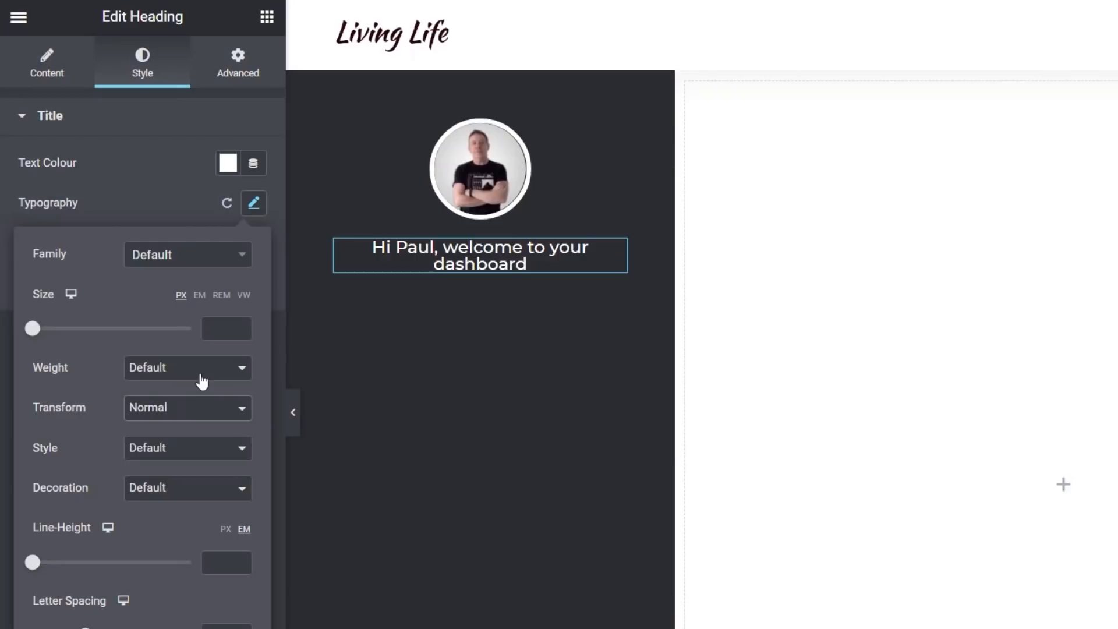
click(201, 383)
click(171, 417)
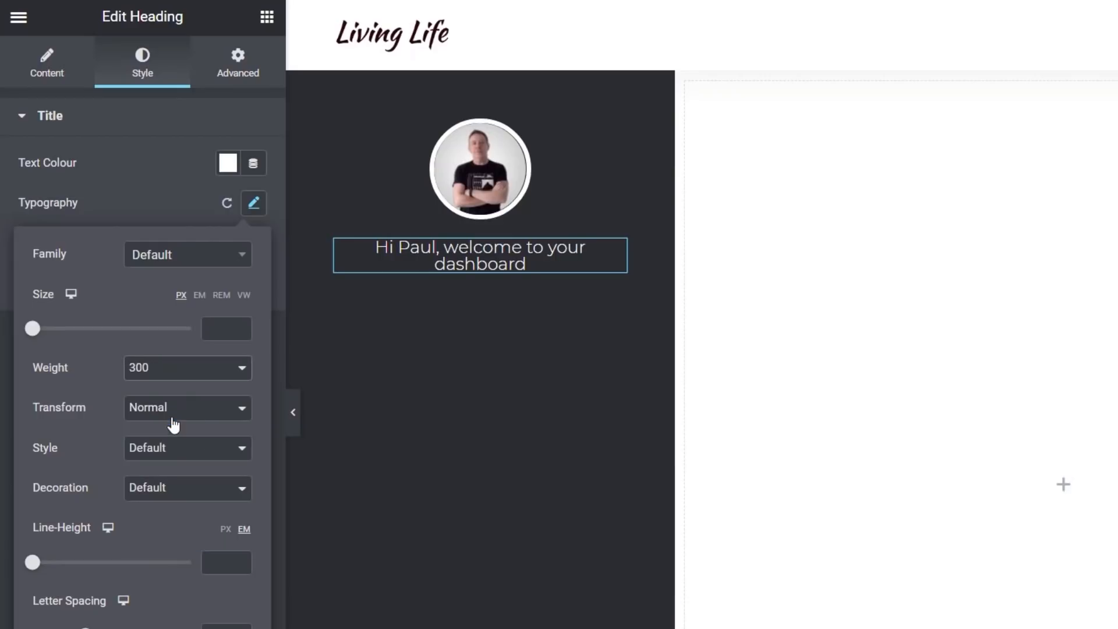
drag(35, 568, 55, 569)
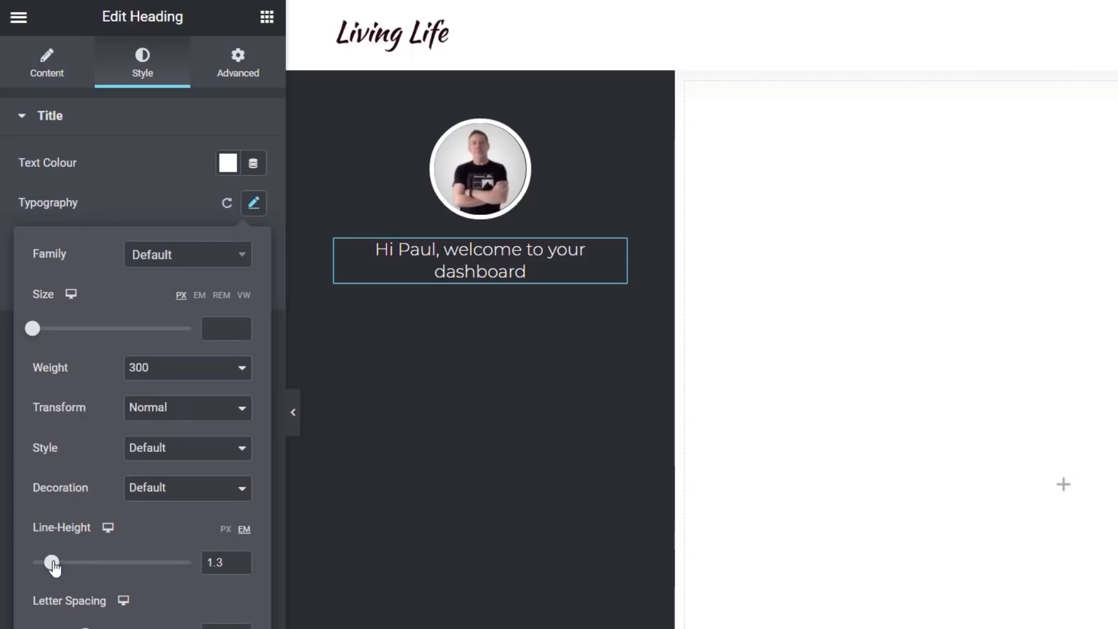
click(59, 626)
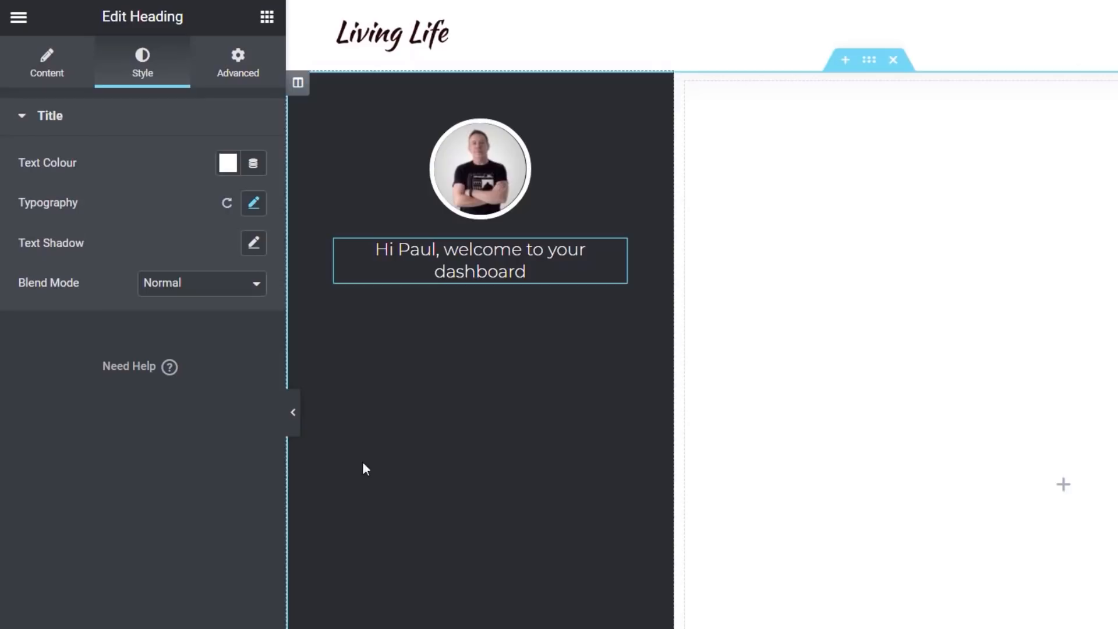
Add a second Heading widget below the greeting and give it 50 px top and bottom padding
click(268, 24)
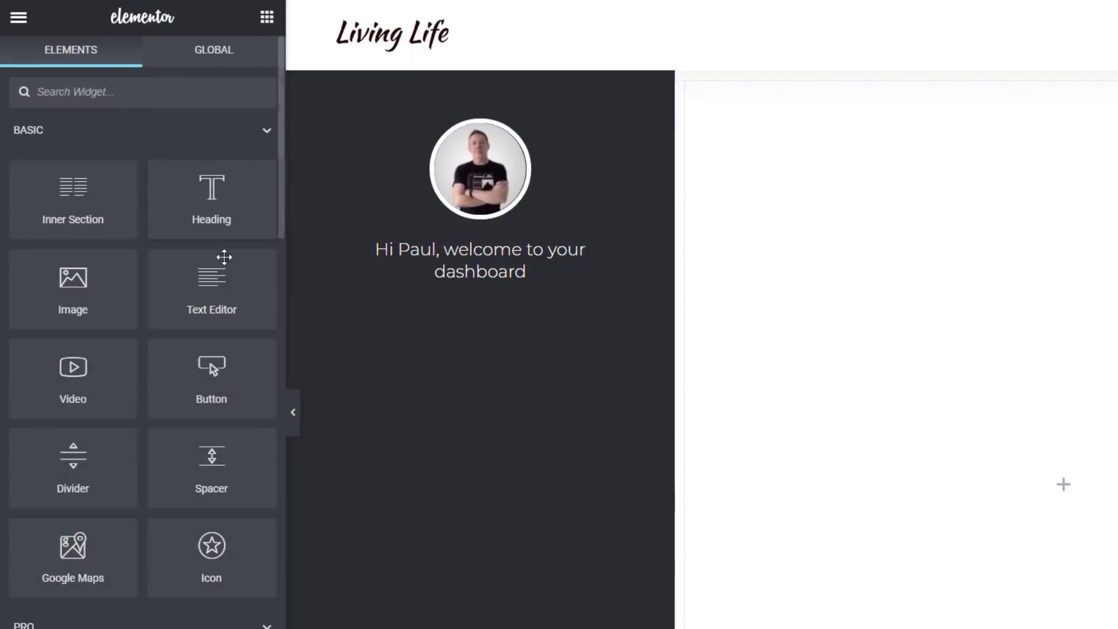
drag(211, 198, 443, 289)
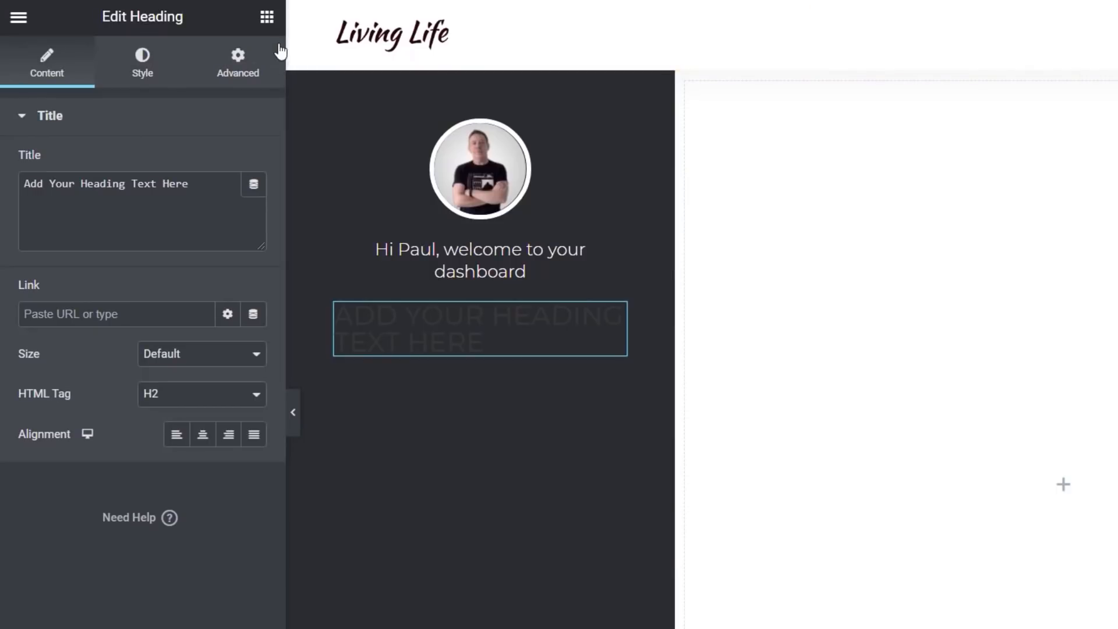
click(267, 19)
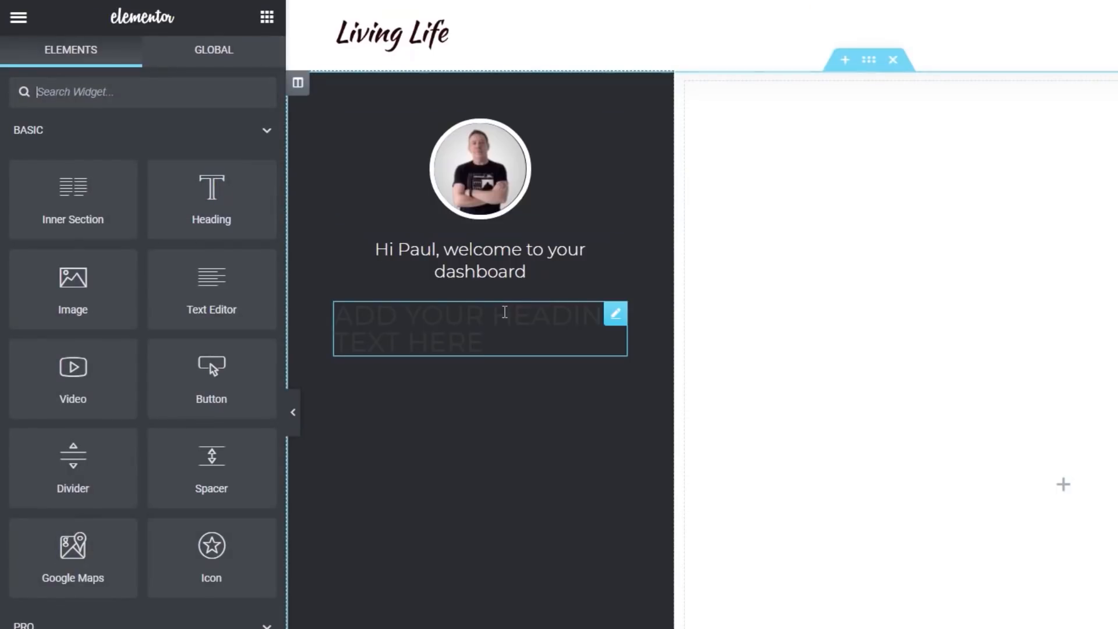
click(505, 313)
click(258, 74)
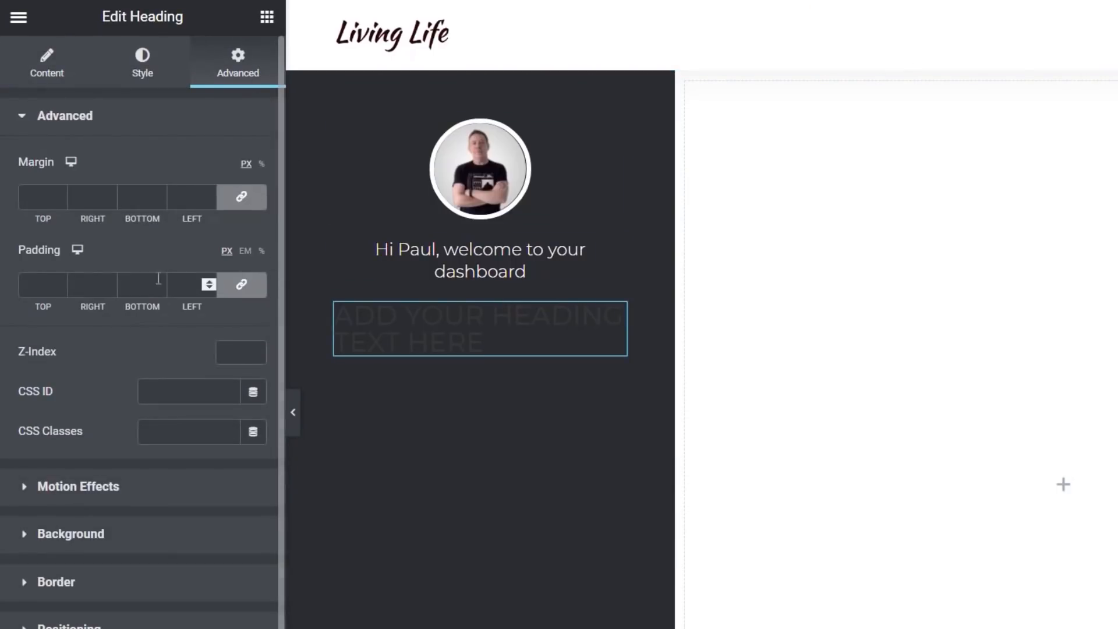
click(241, 285)
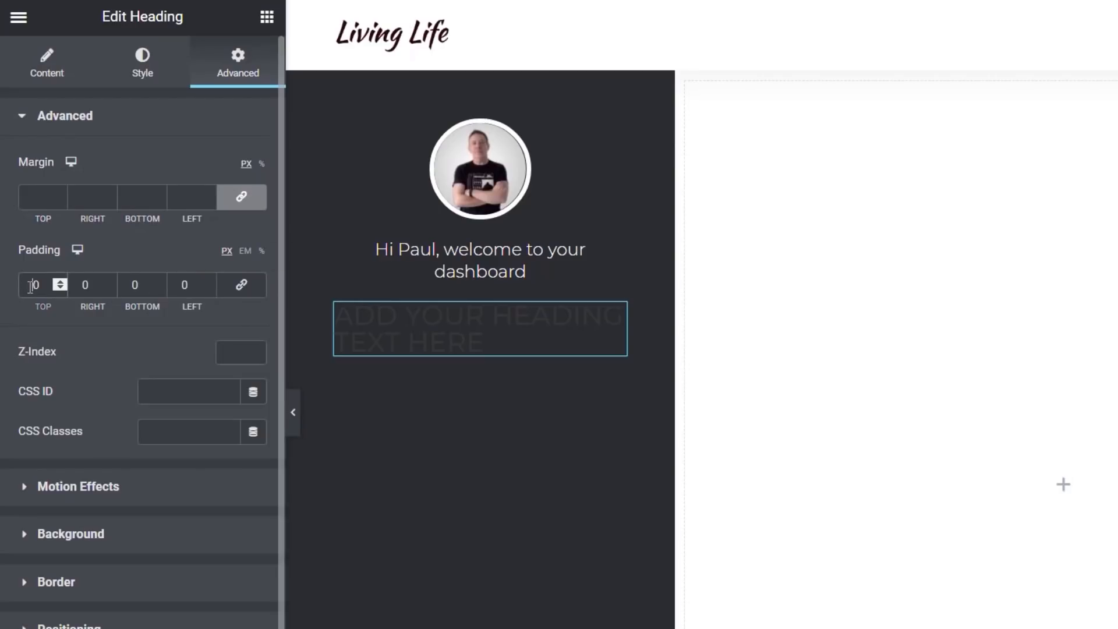
click(31, 286)
text(5)
click(130, 285)
text(5)
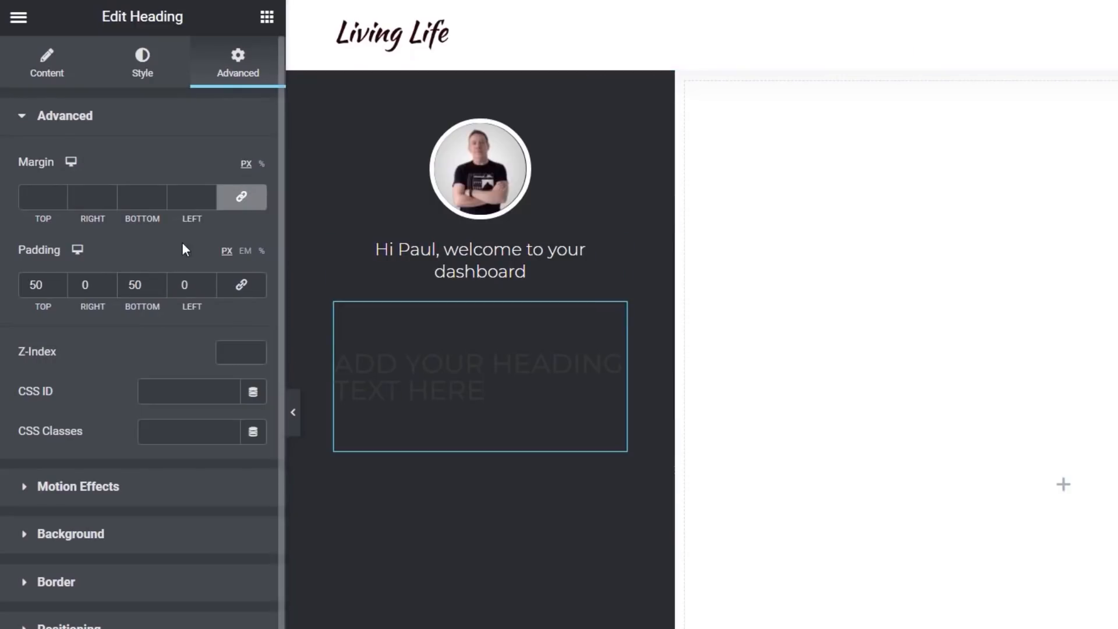
Change the new heading's title to "Website Details:"
click(59, 82)
drag(194, 184, 24, 184)
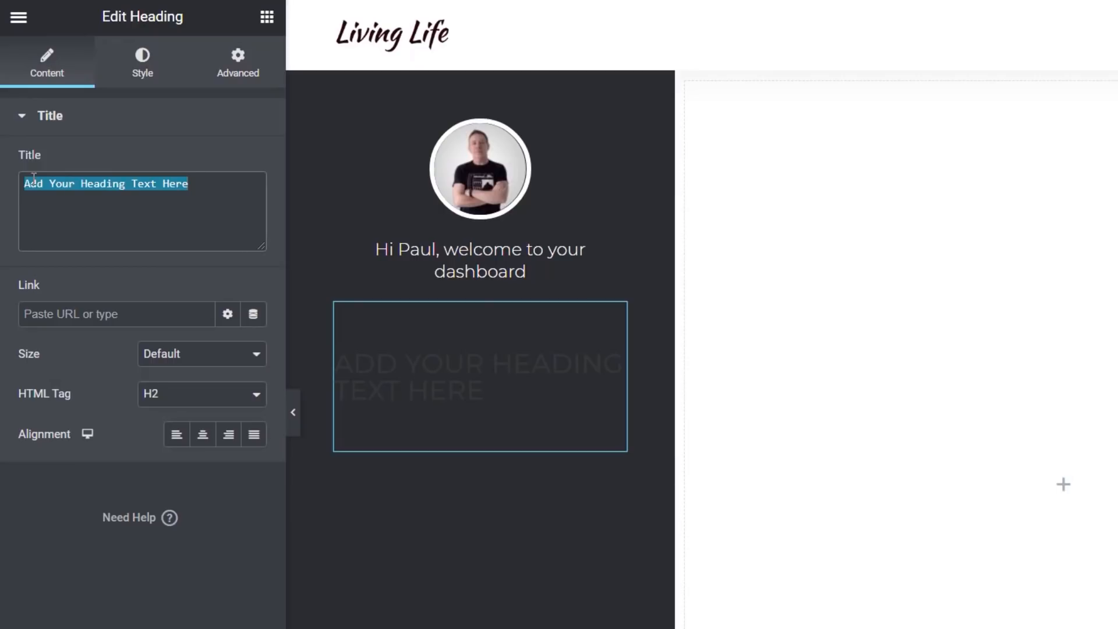
text(Website Dea)
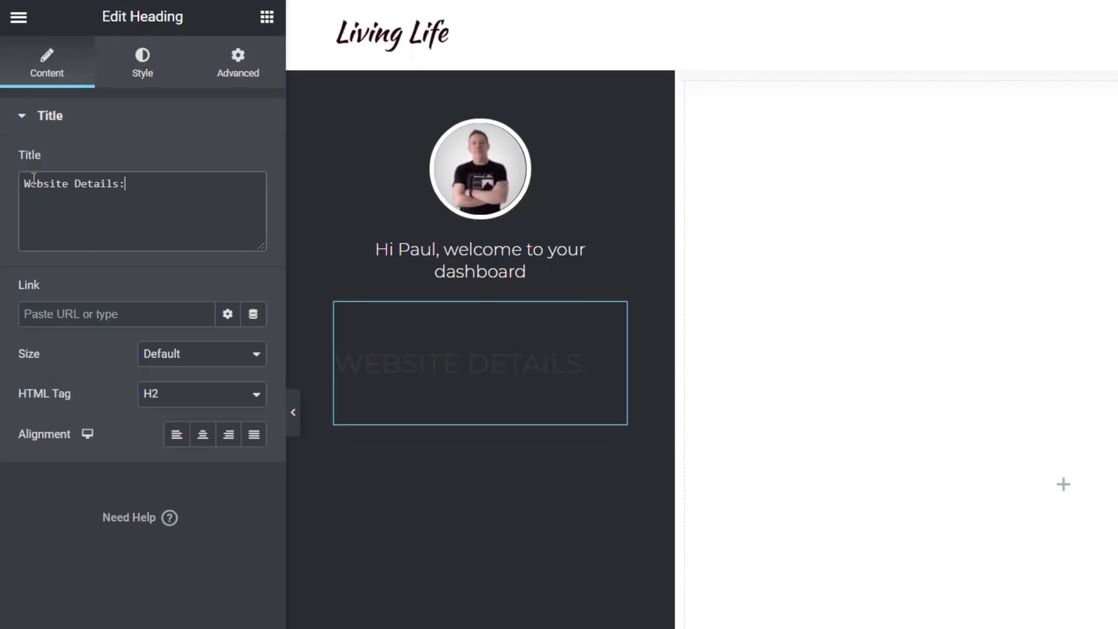
Set the "Website Details:" heading's text colour to white
click(148, 76)
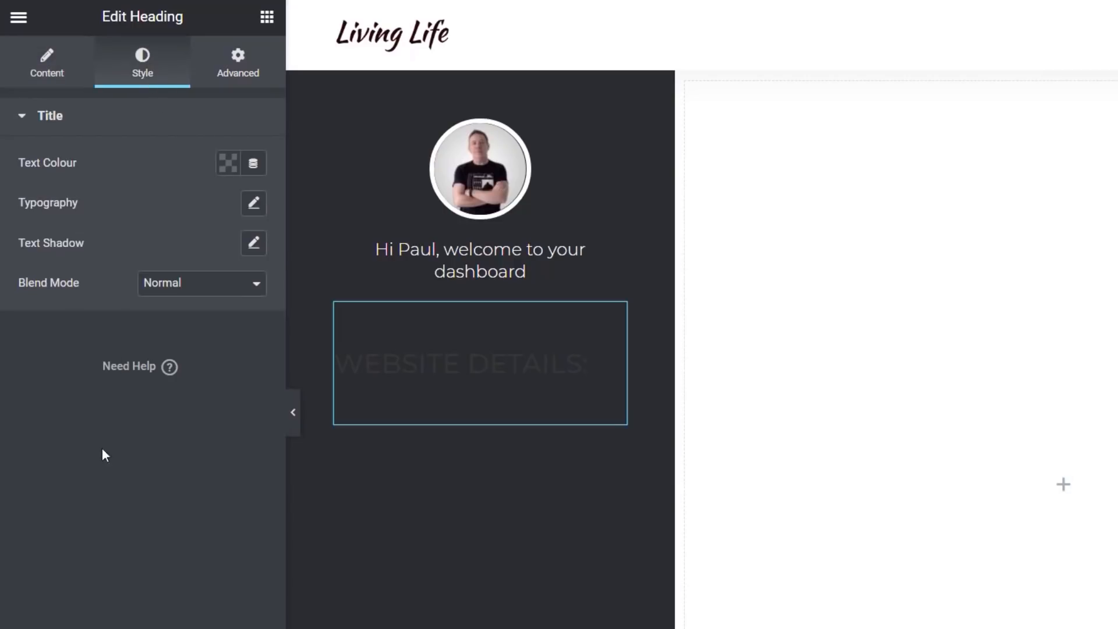
click(228, 164)
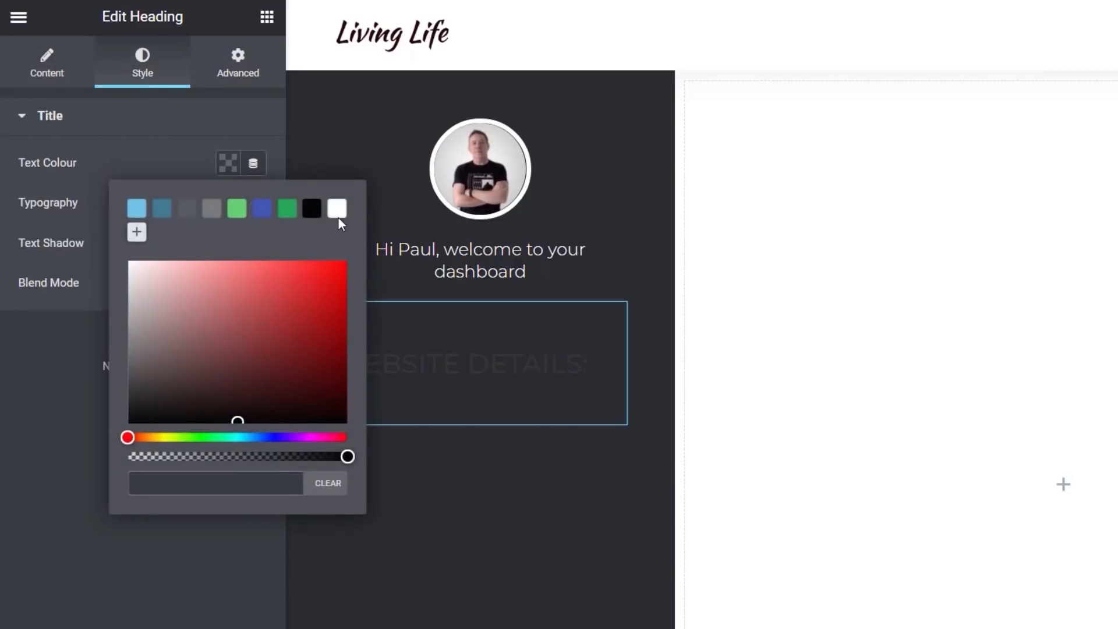
click(337, 209)
click(166, 604)
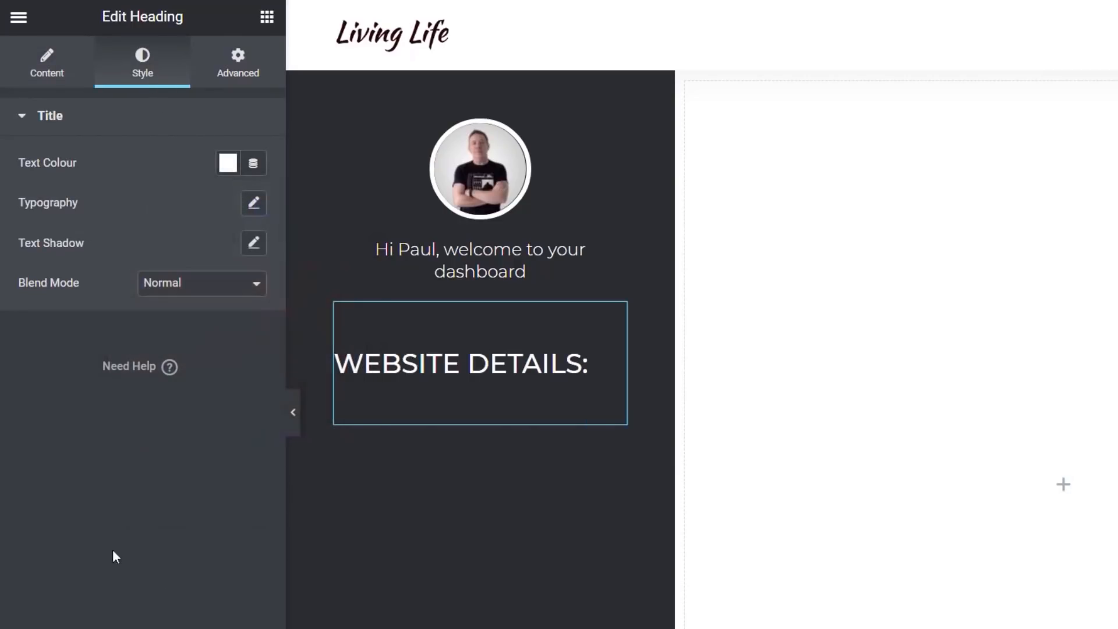
Add a third Heading widget below "Website Details:" and set its HTML tag to H5
click(266, 16)
drag(212, 187, 406, 408)
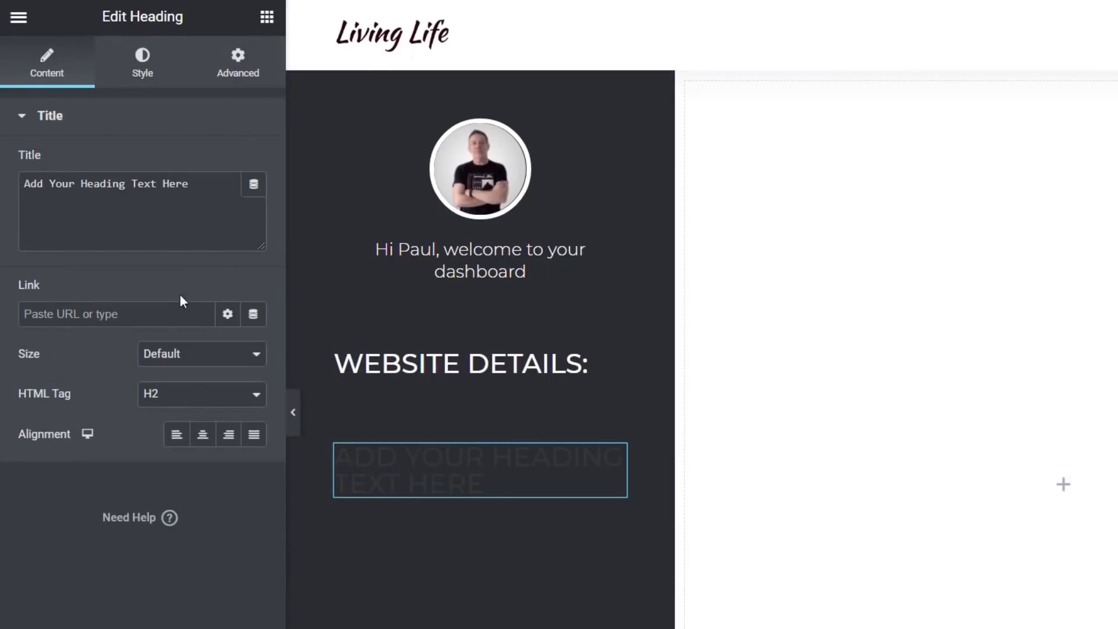
click(192, 397)
click(178, 472)
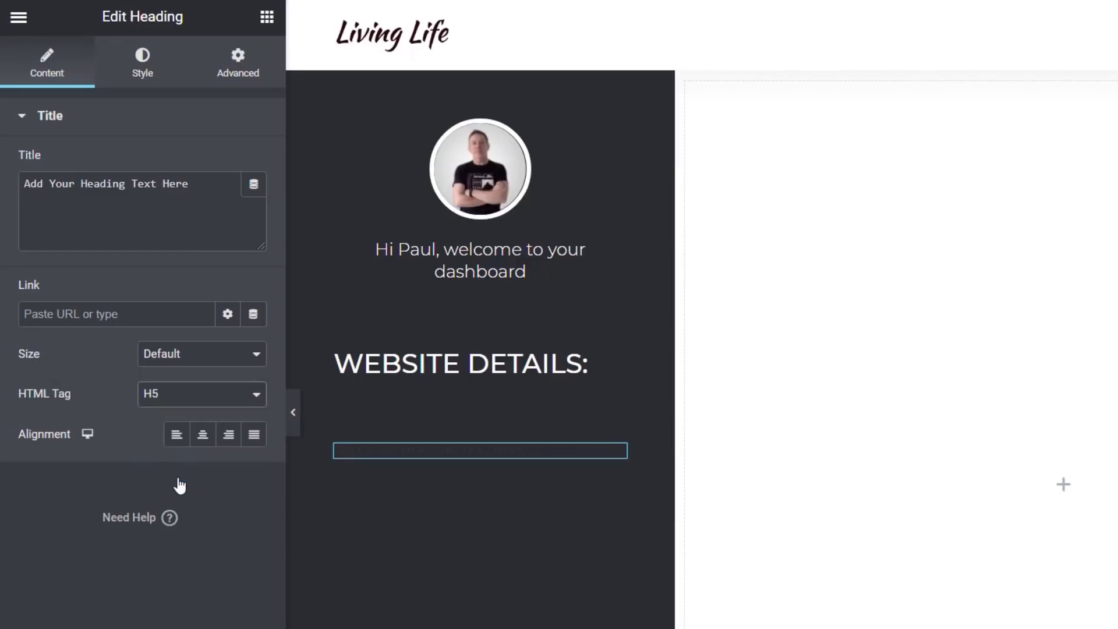
Set the H5 heading's text colour to white
click(142, 67)
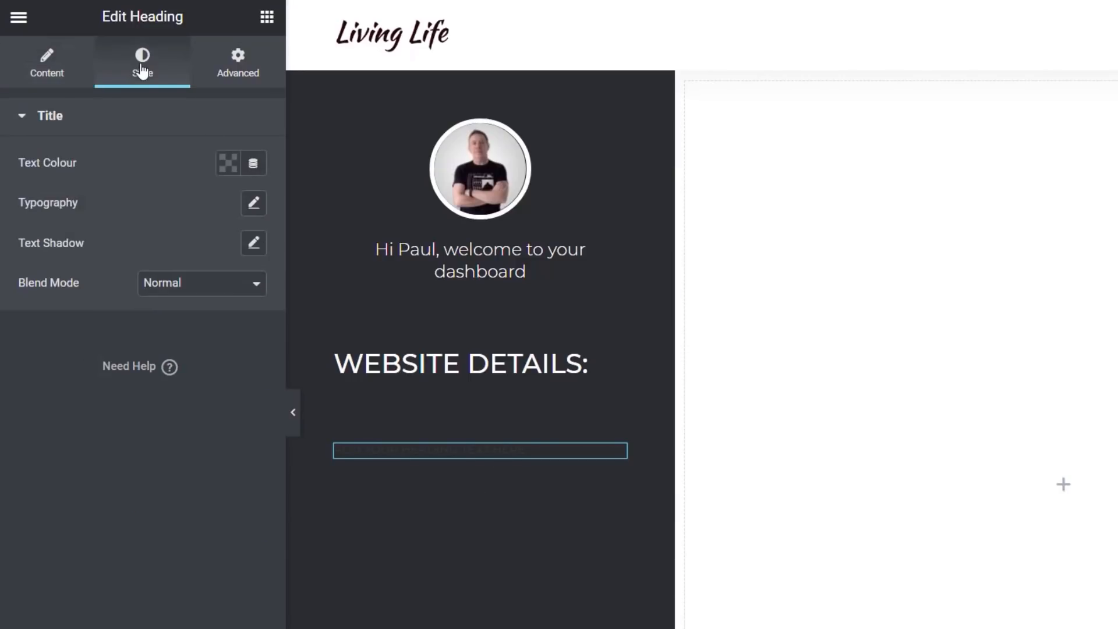
click(229, 165)
click(332, 211)
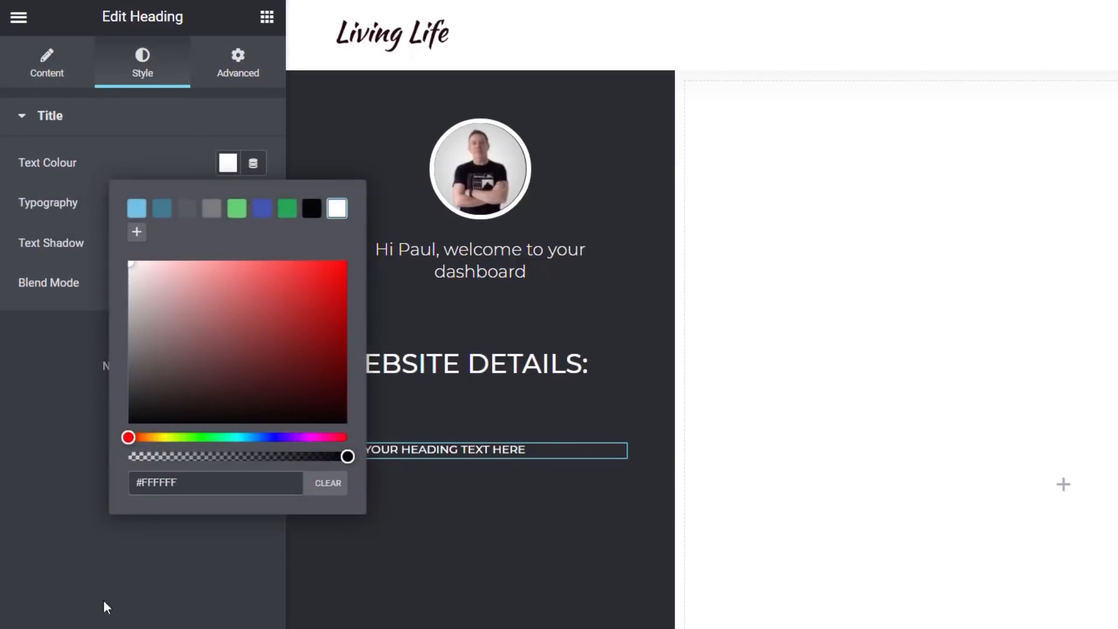
Set the H5 heading's title to the Site Title dynamic tag
click(104, 603)
click(57, 70)
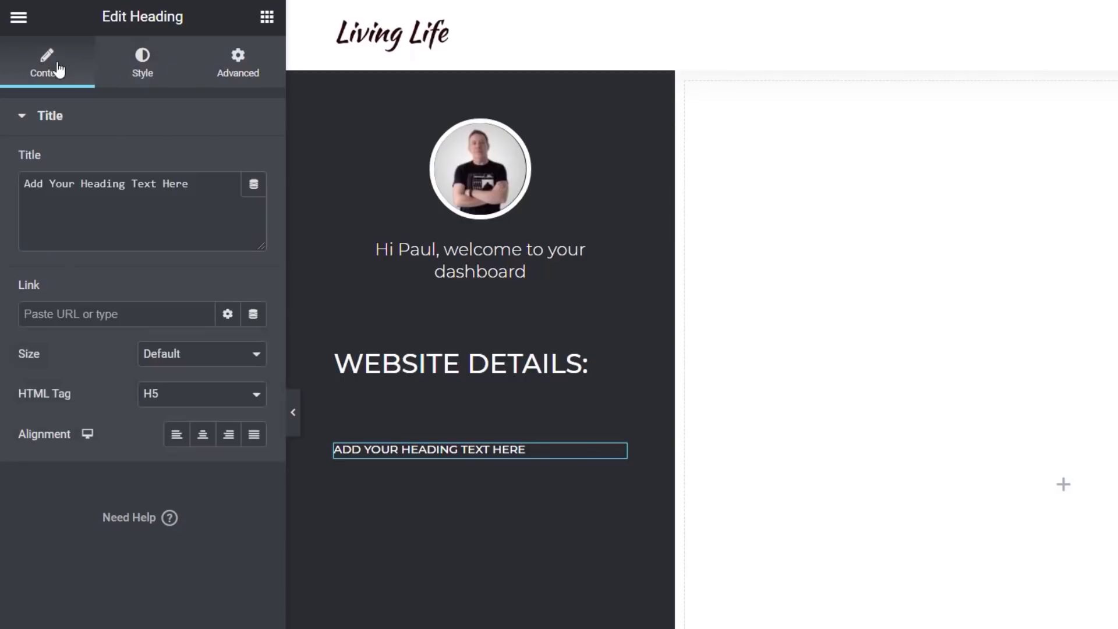
click(253, 186)
drag(260, 250, 257, 337)
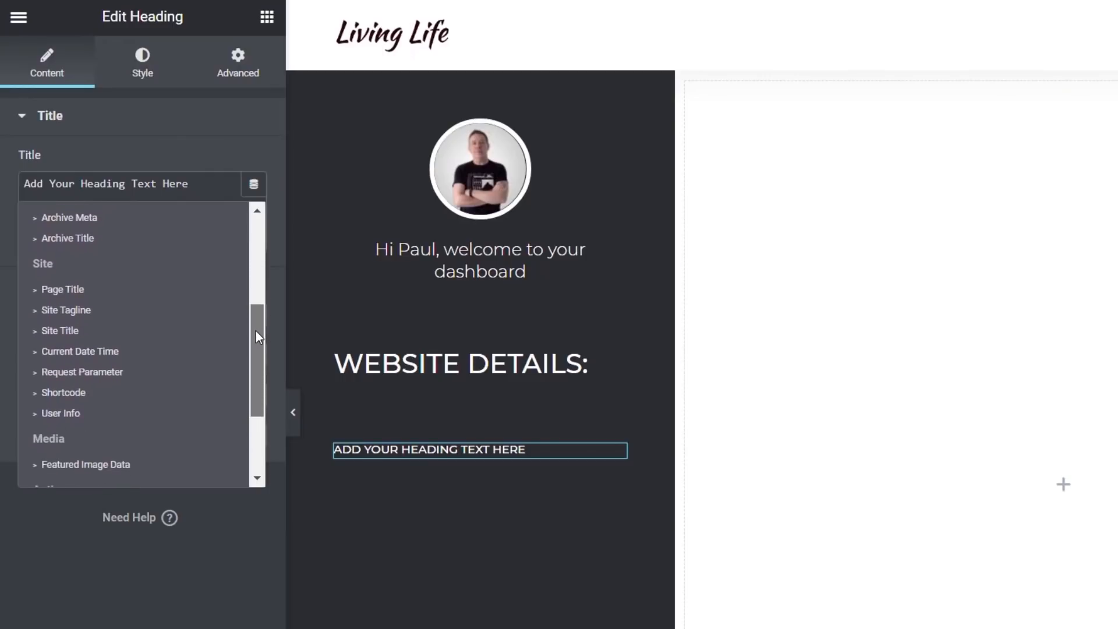
click(77, 330)
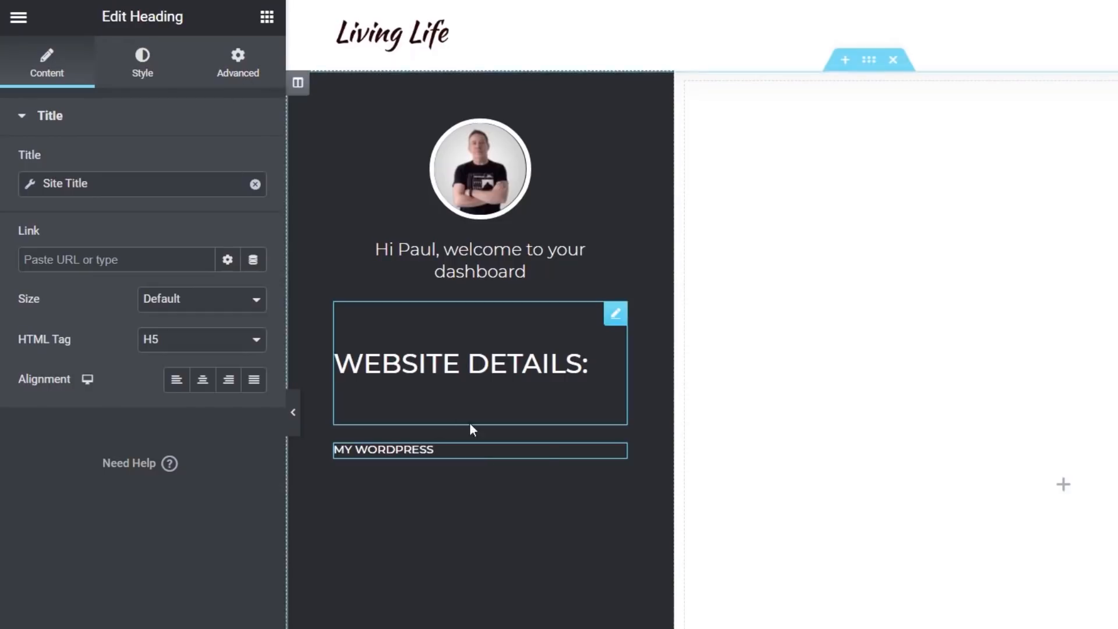
Duplicate the site title heading and switch the copy's title to the Site Tagline dynamic tag
right_click(610, 455)
click(645, 499)
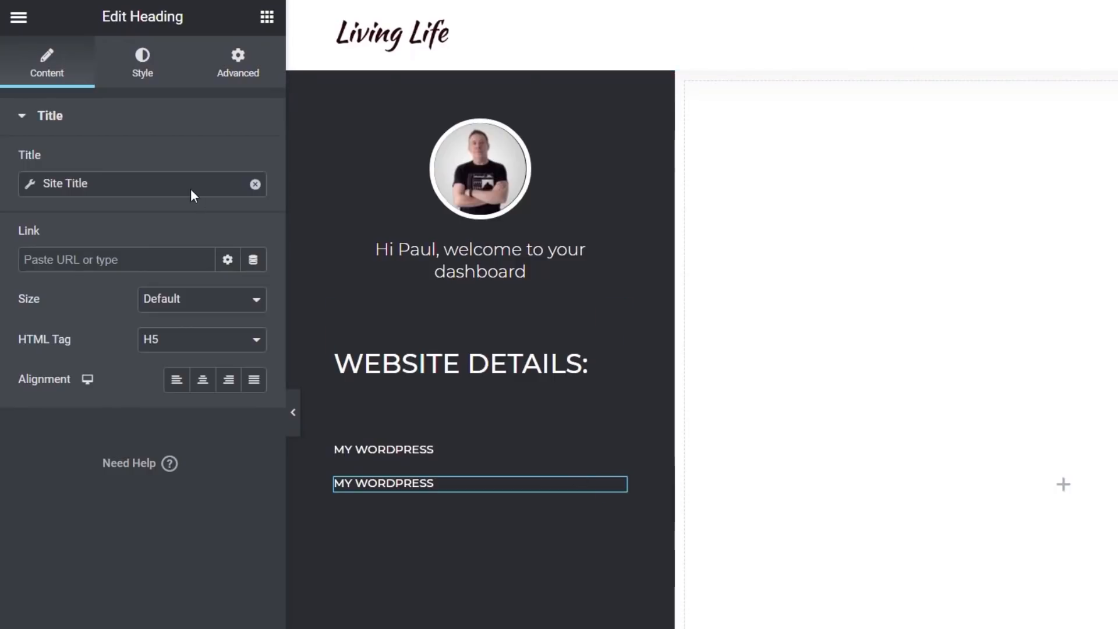
click(29, 185)
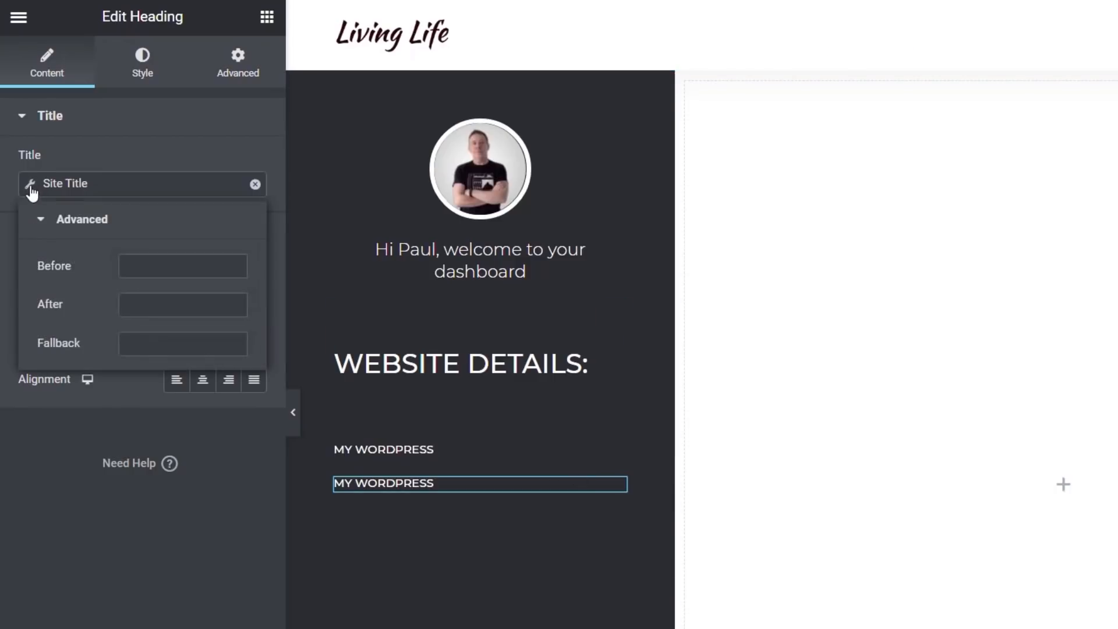
click(256, 184)
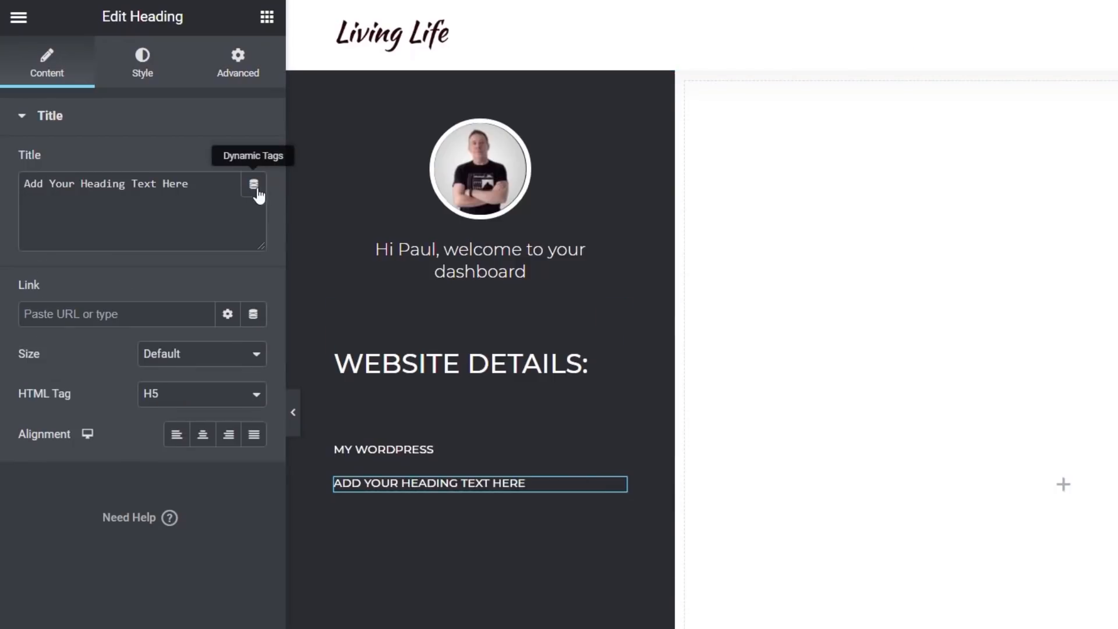
click(253, 185)
drag(257, 242, 264, 316)
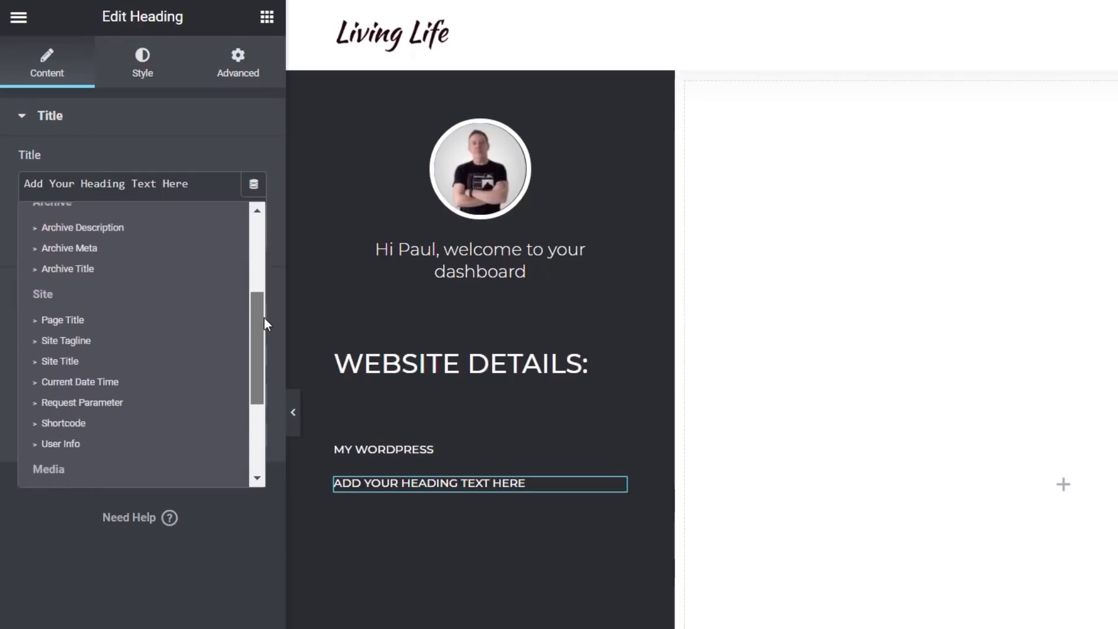
click(93, 338)
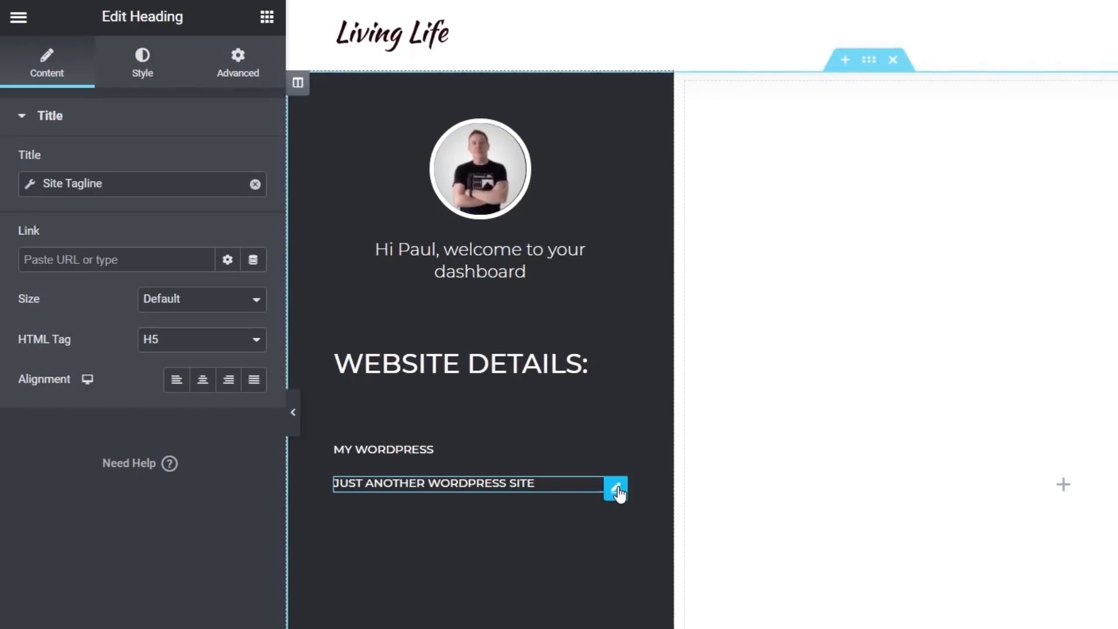
Duplicate the tagline heading and switch the copy's title to the Current Date Time dynamic tag
right_click(618, 493)
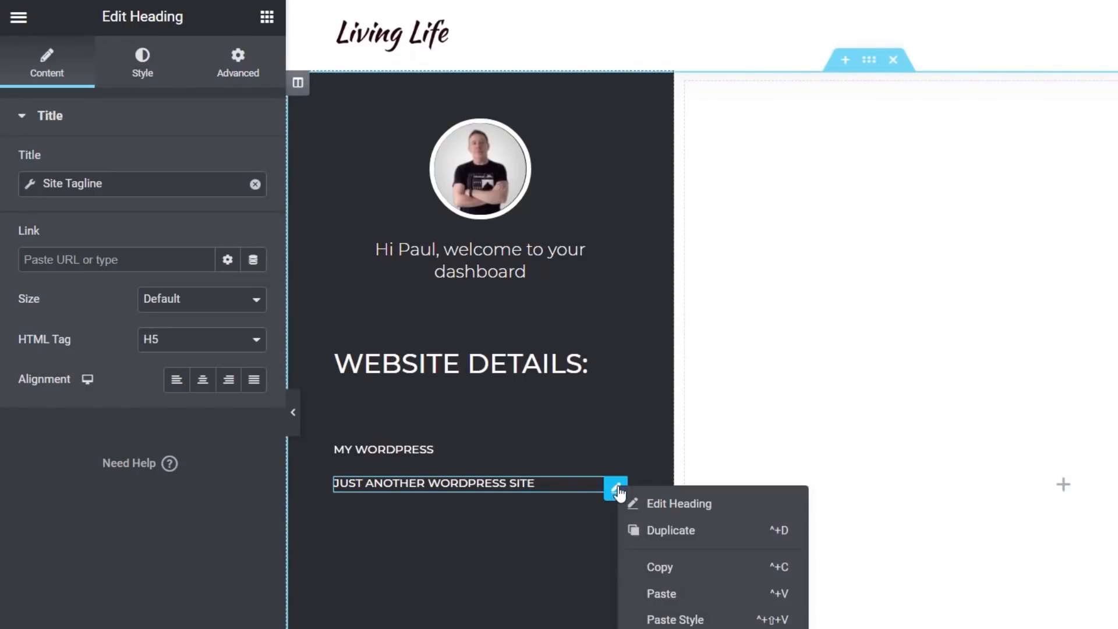
click(638, 530)
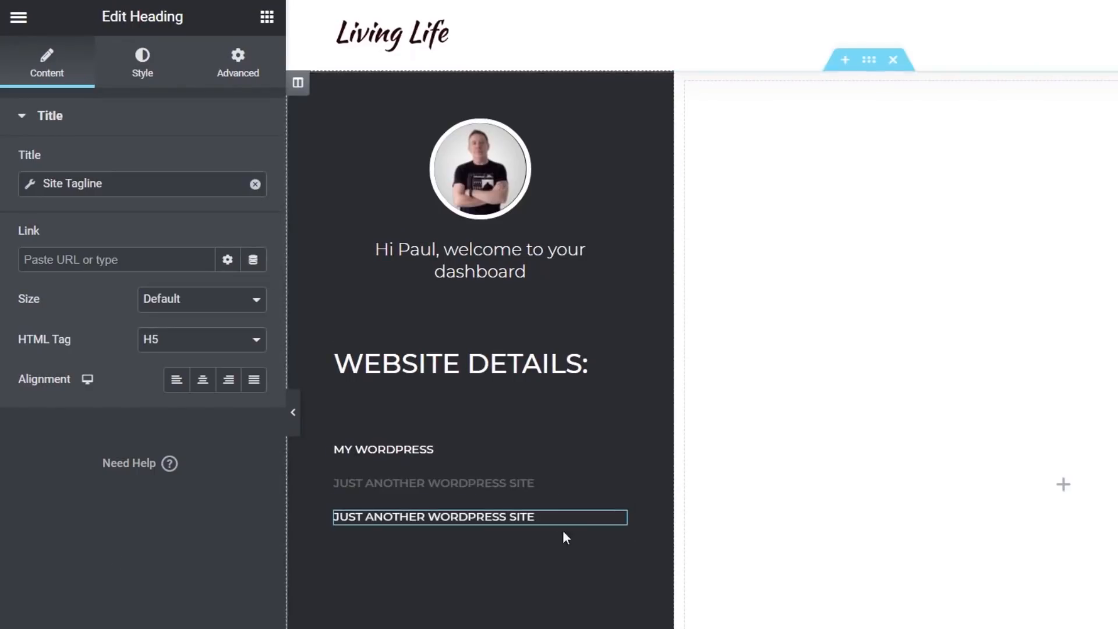
click(255, 184)
click(260, 188)
drag(258, 253, 258, 347)
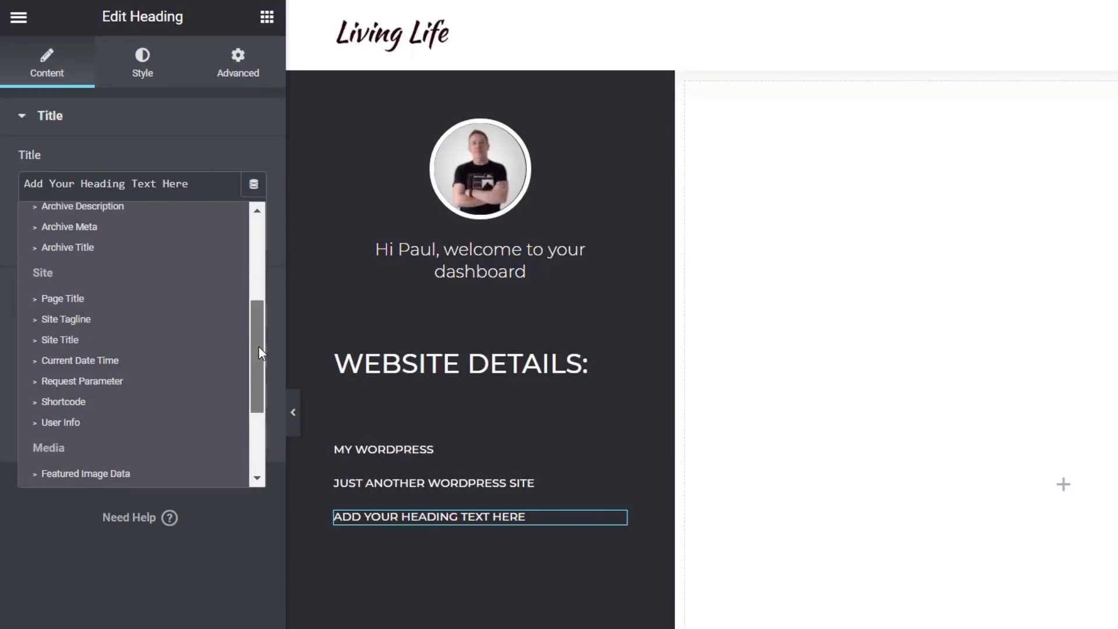
click(111, 361)
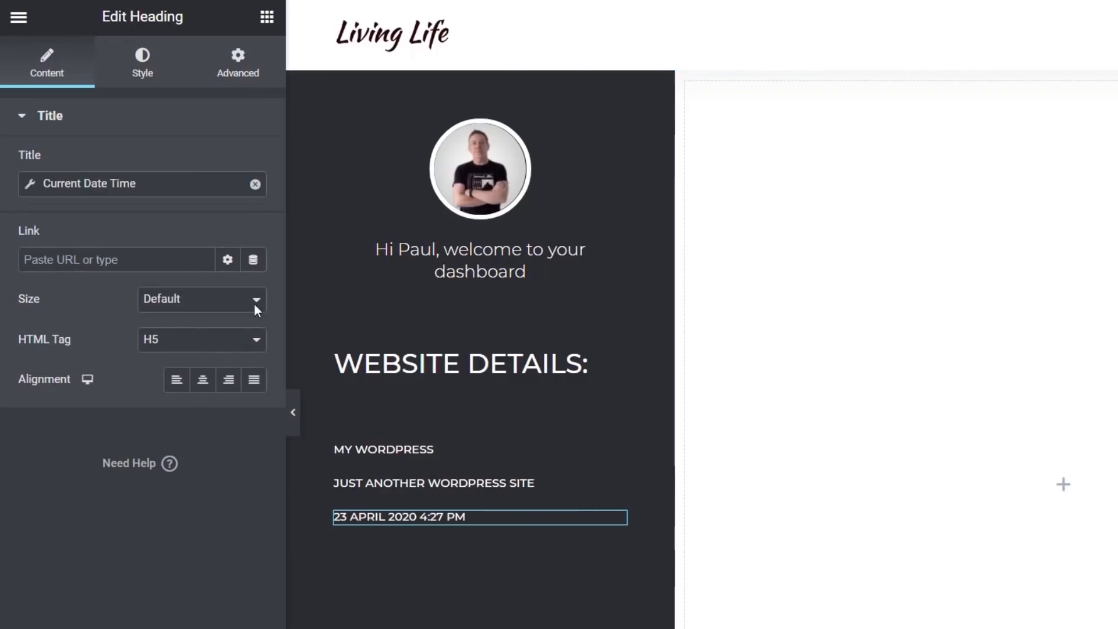
Set the date-time tag's Before text to "Current Time:"
click(32, 185)
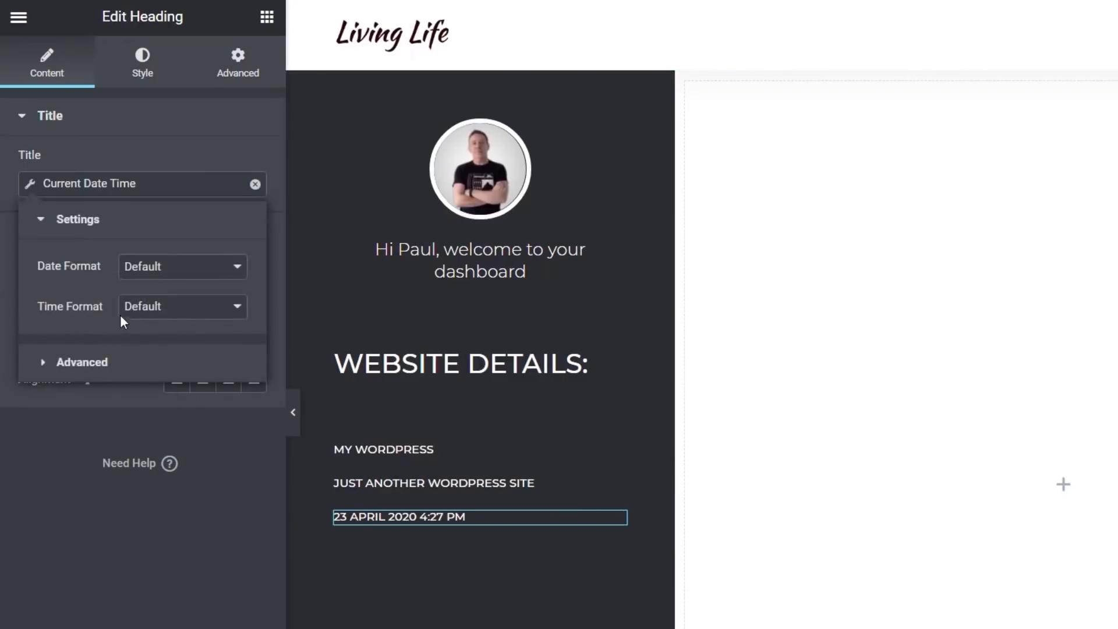
click(97, 361)
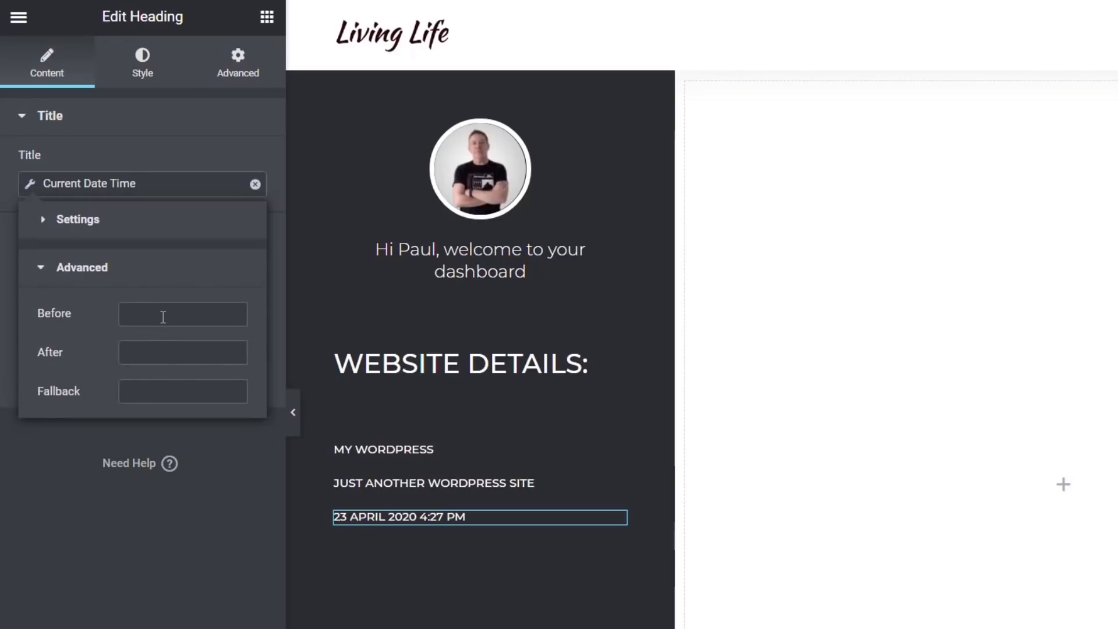
text(Cur)
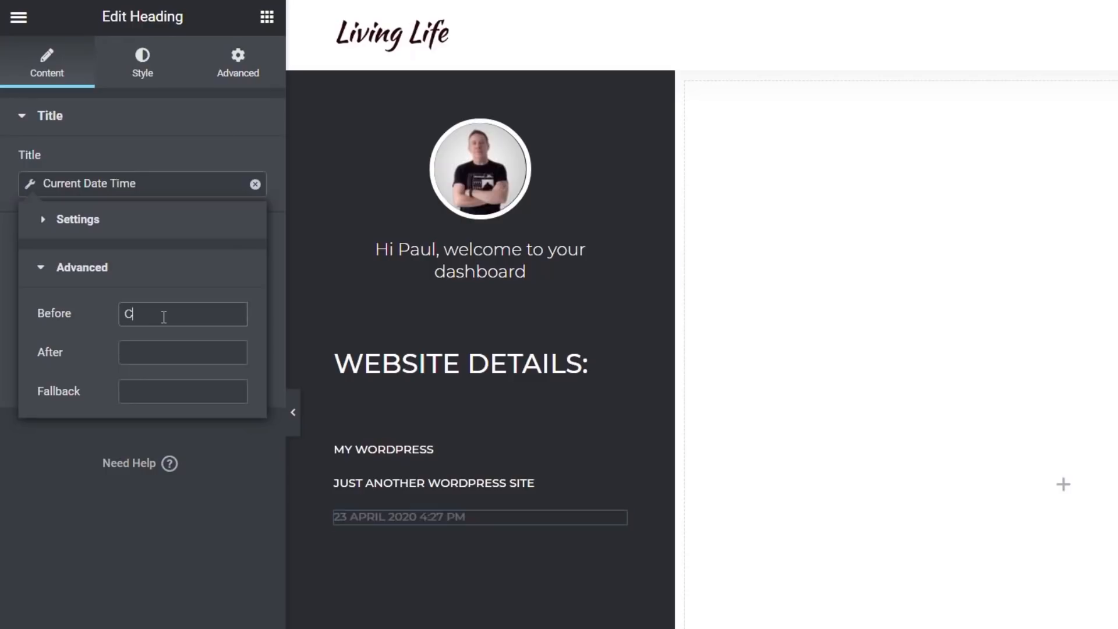
text(rent Time:)
click(128, 551)
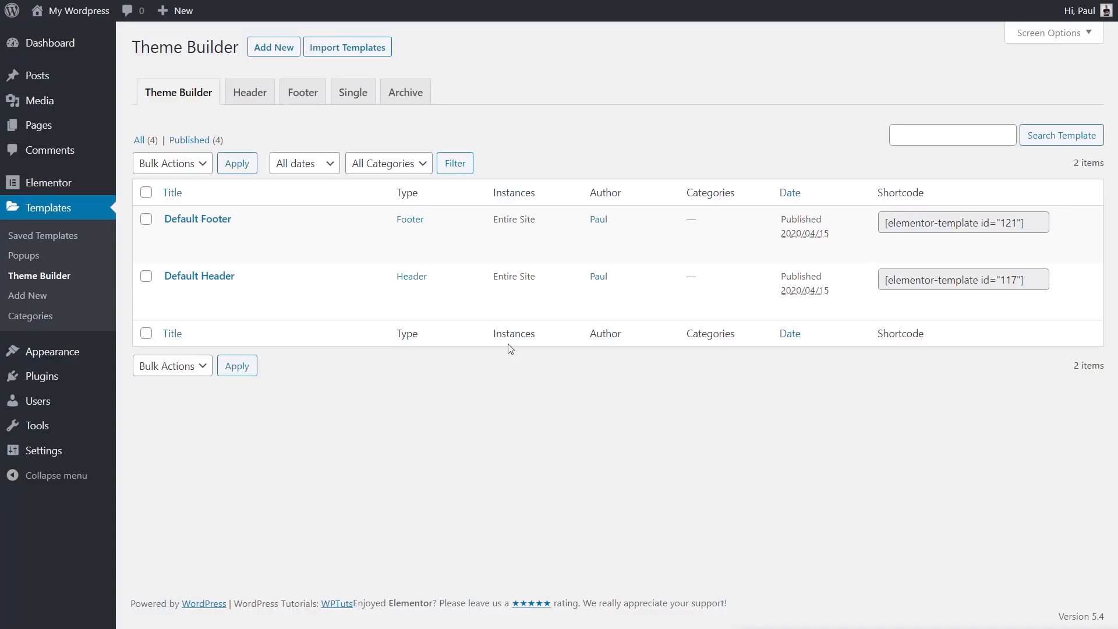
Create a new Archive template named "Test Archive" in the Theme Builder
click(413, 98)
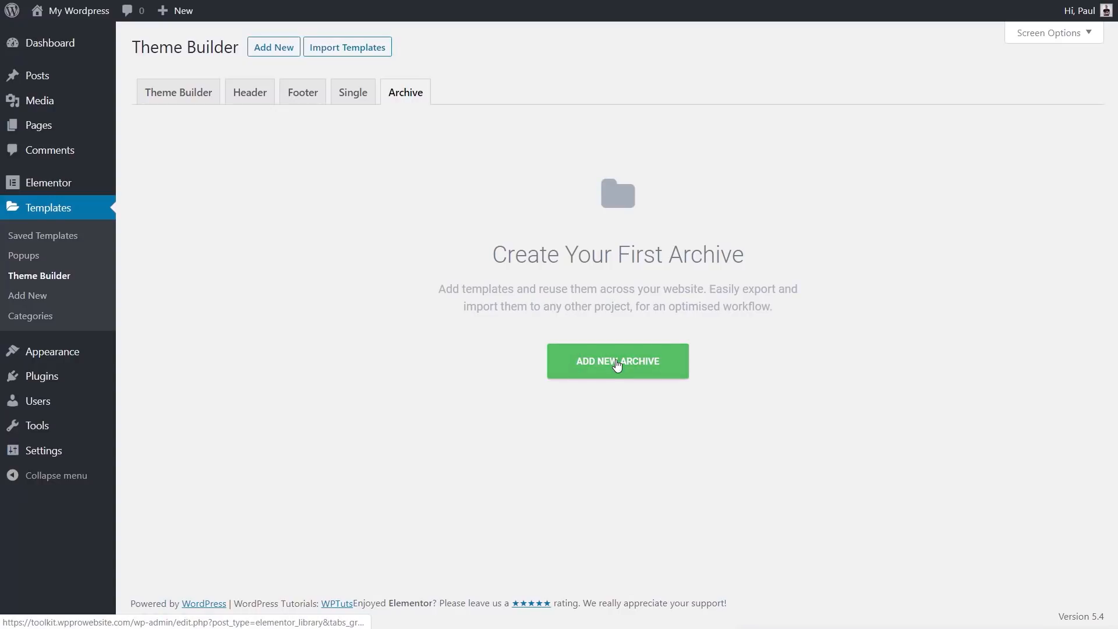
click(617, 364)
click(620, 376)
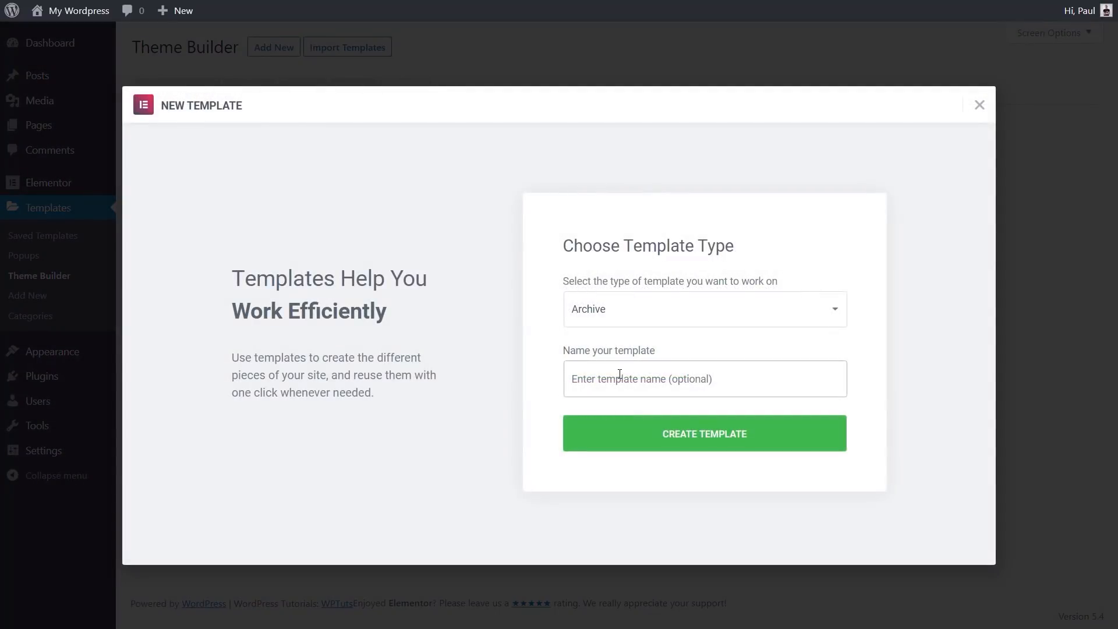
text(Test Archive)
click(720, 439)
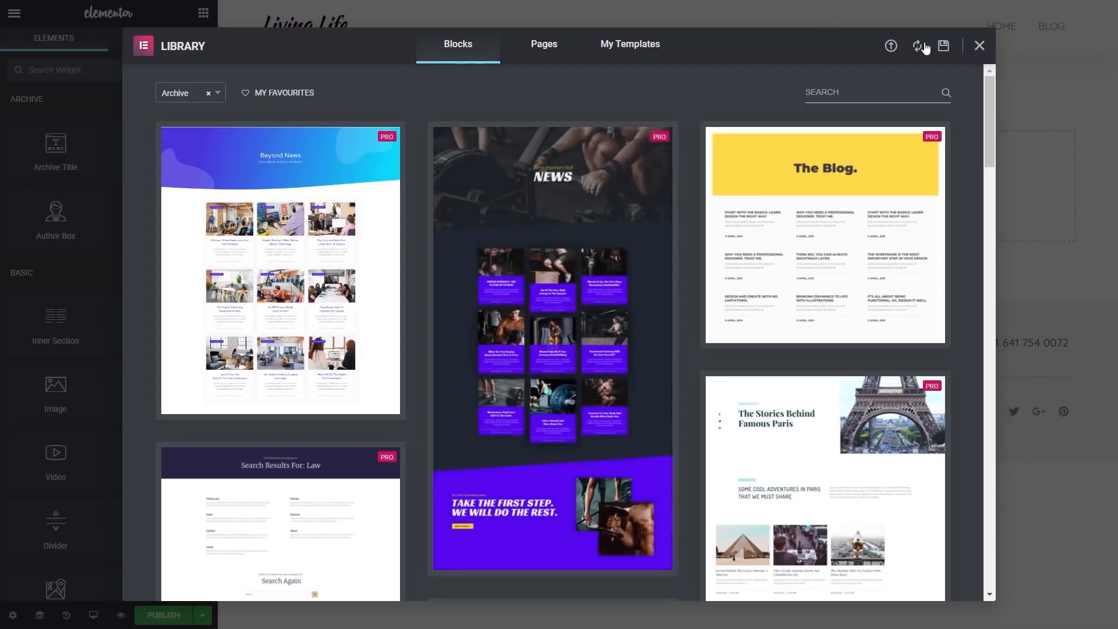
Close the template library and add a new section to the archive template
click(980, 46)
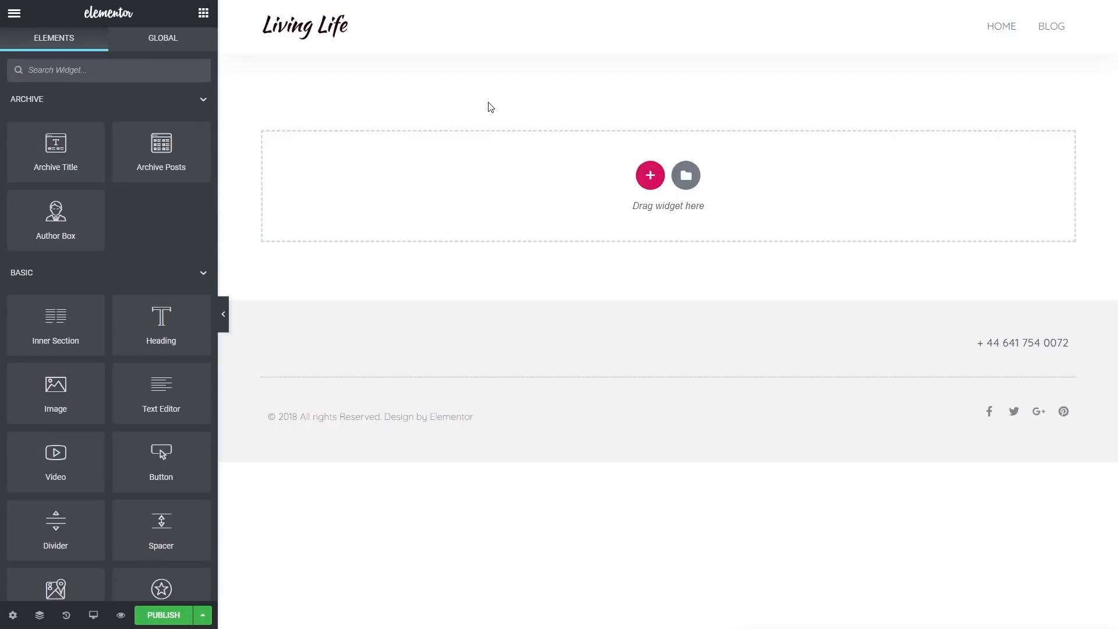
click(646, 180)
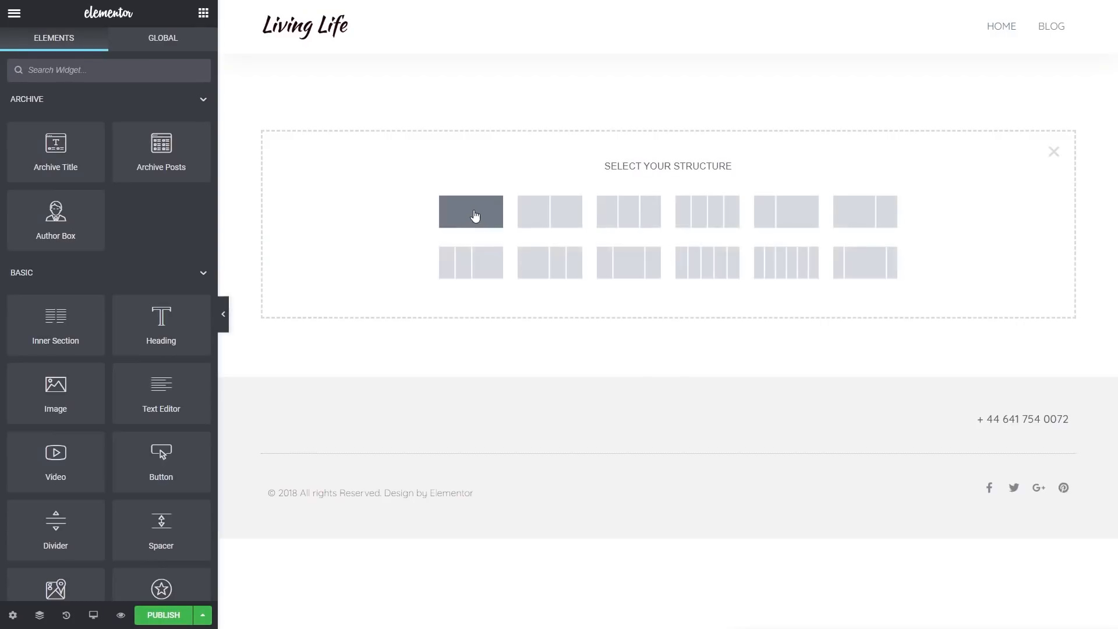
click(449, 261)
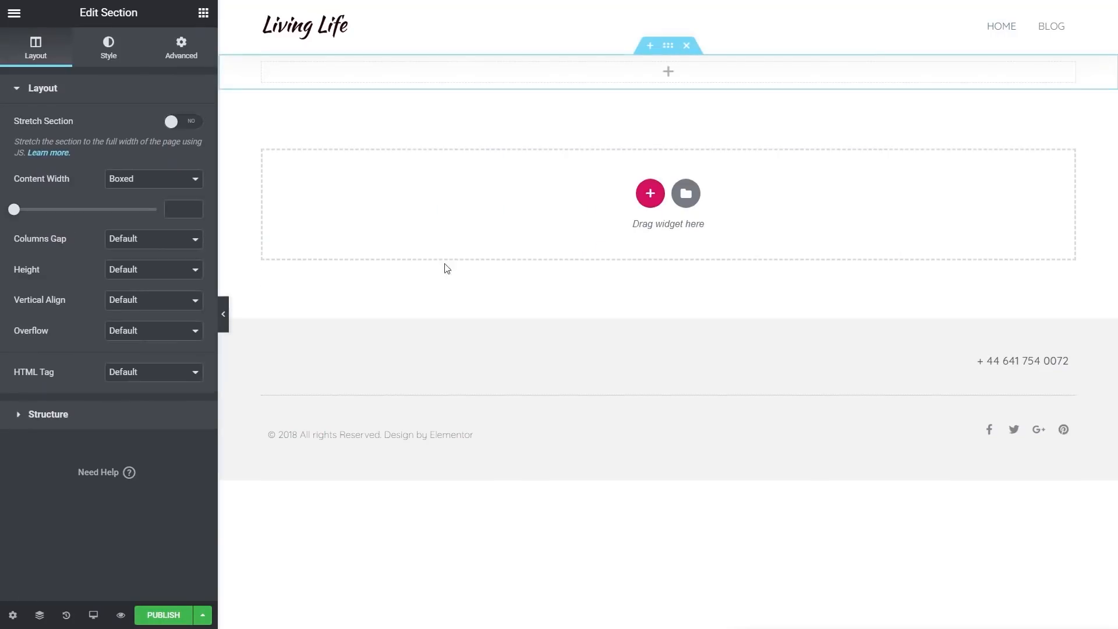
Give the section a classic background image using slider2.jpg from the media library
click(107, 52)
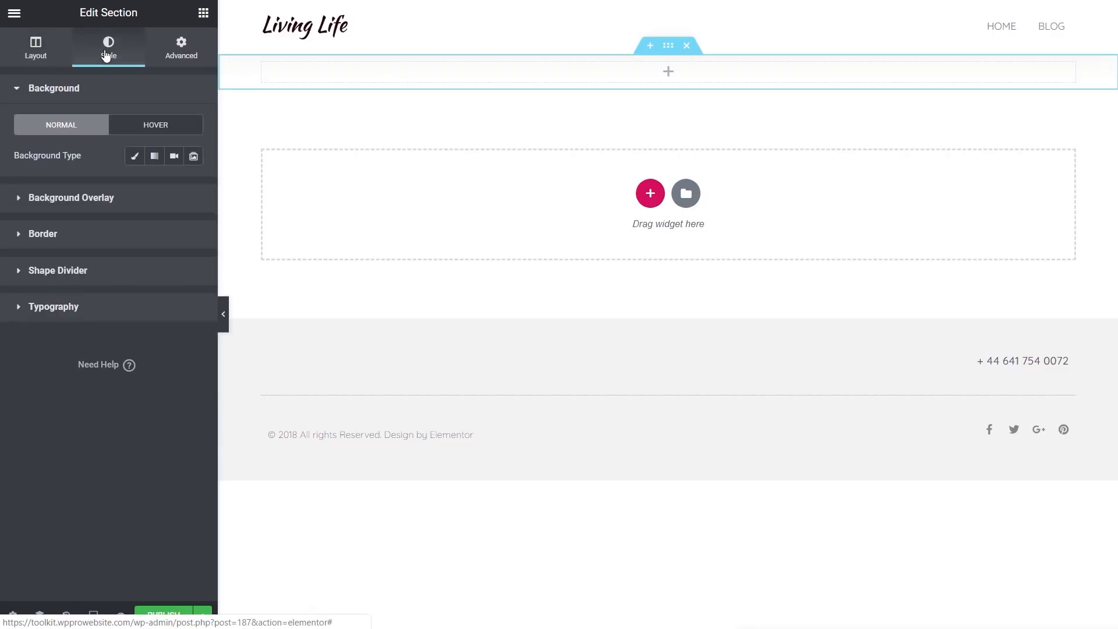
click(134, 155)
click(117, 306)
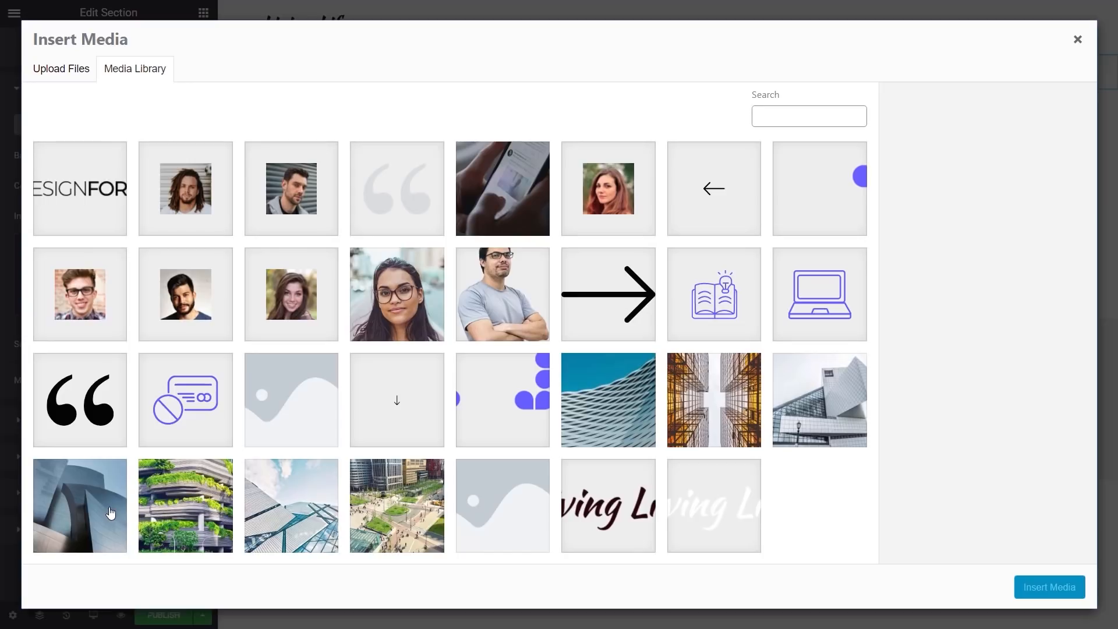
click(611, 391)
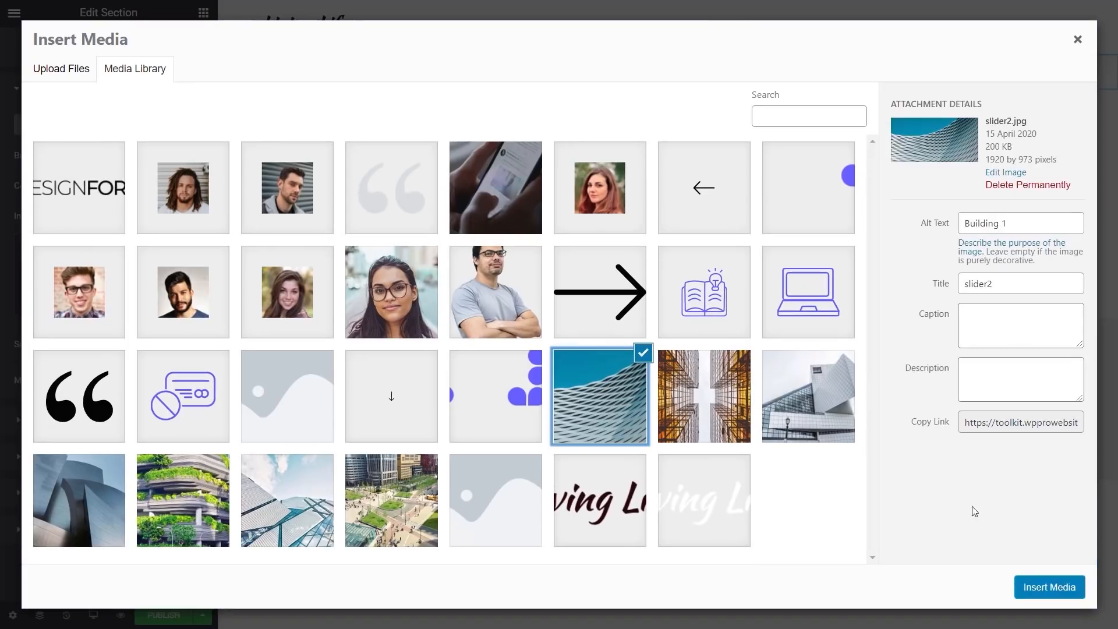
click(1040, 589)
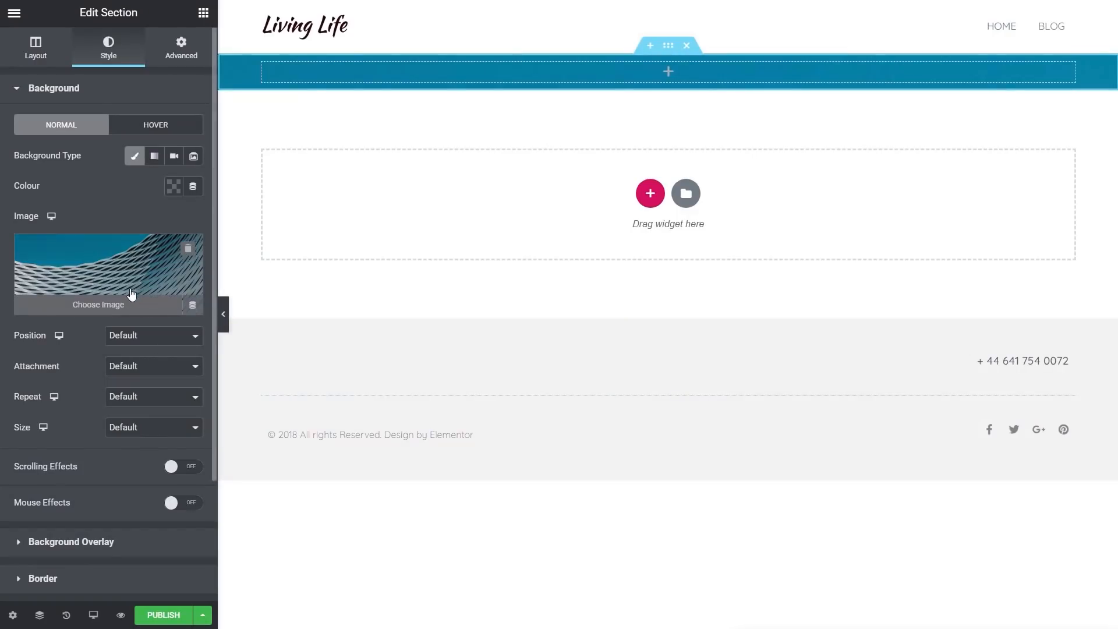
Set the background image position to Centre Centre, repeat to No-repeat and size to Cover
click(141, 339)
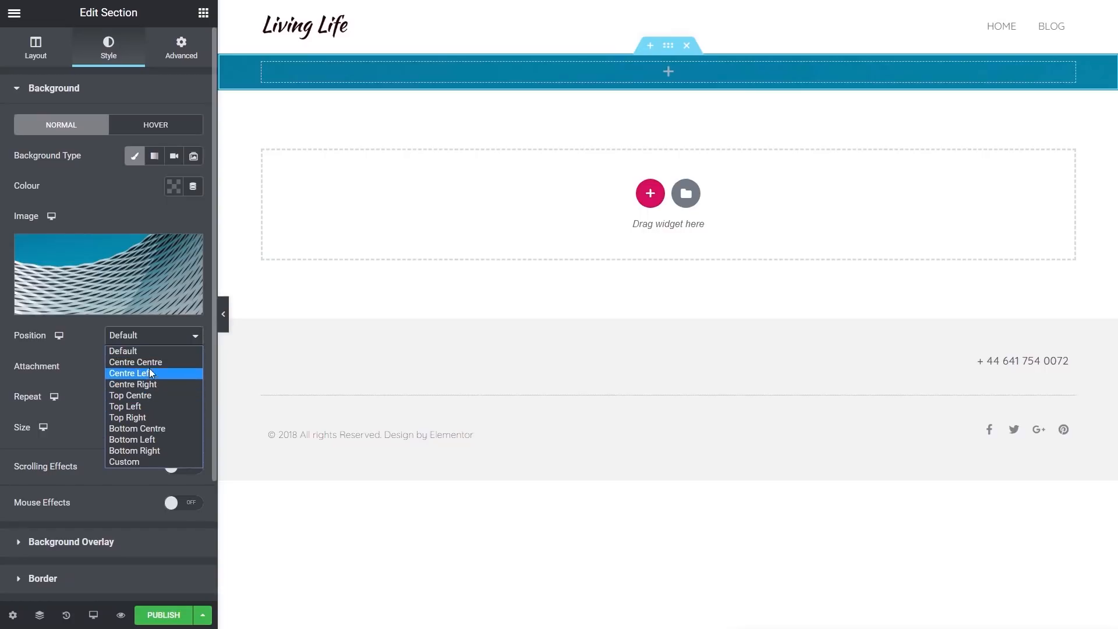
click(148, 362)
click(151, 371)
click(149, 379)
click(145, 402)
click(141, 426)
click(143, 432)
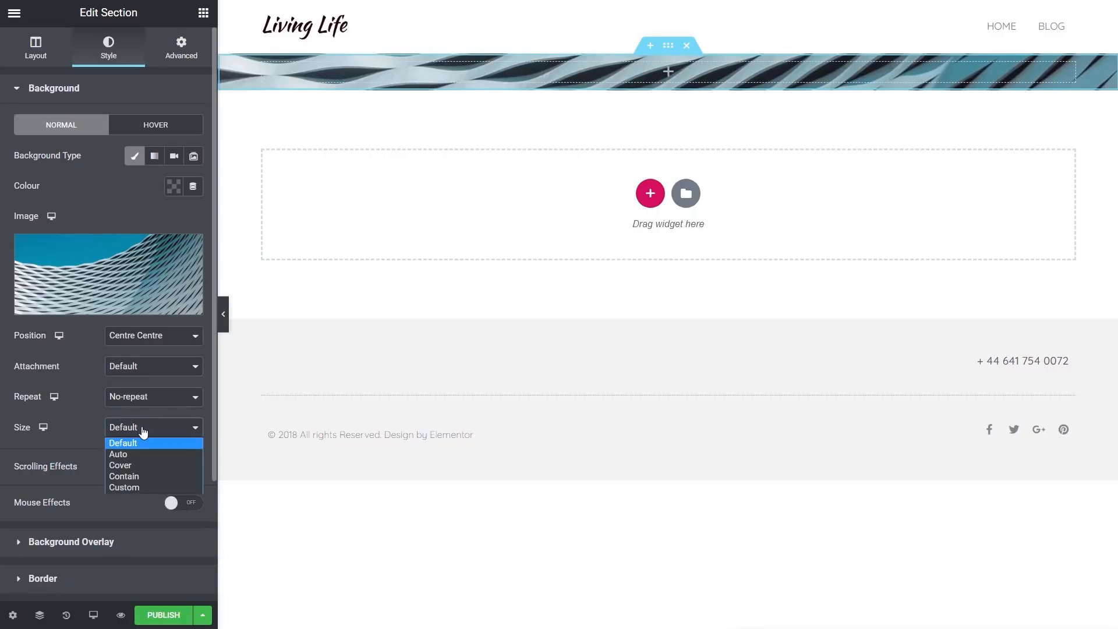
click(136, 466)
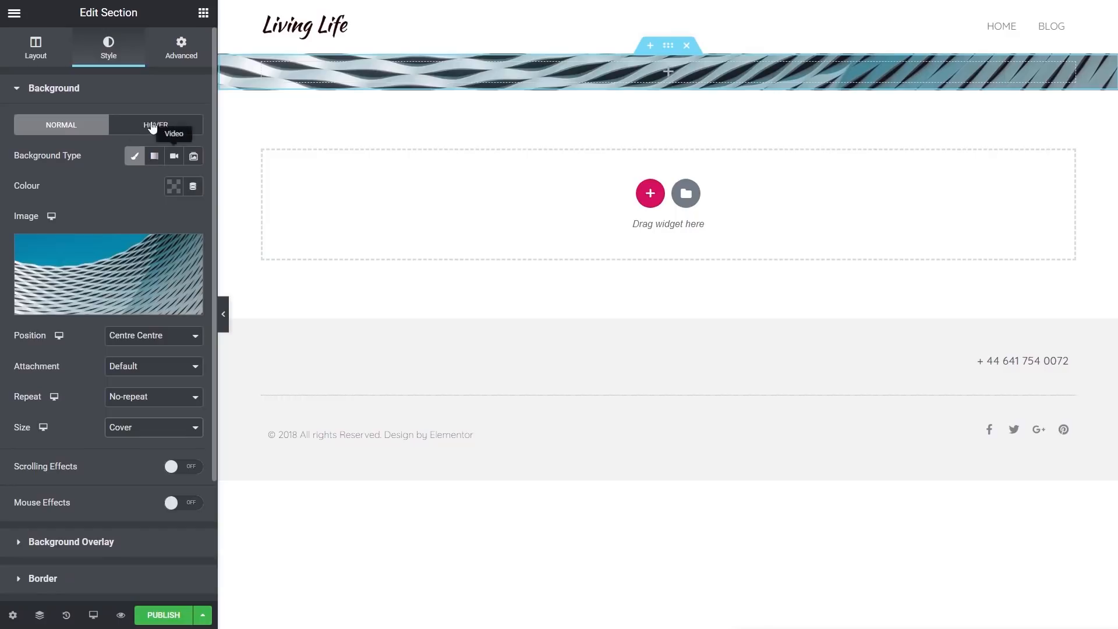
Set the section's content width to 500 and its height to Min Height of about 576 px
click(35, 49)
mouse_move(14, 210)
mouse_down()
mouse_move(46, 212)
mouse_move(13, 210)
mouse_up()
click(153, 244)
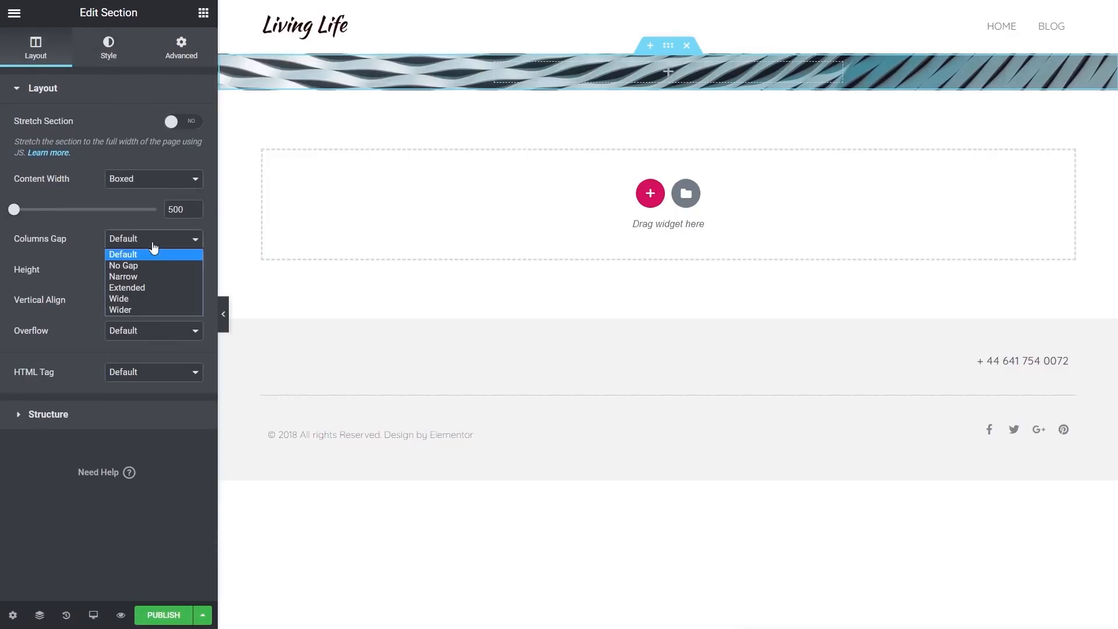
click(153, 258)
click(158, 275)
click(150, 305)
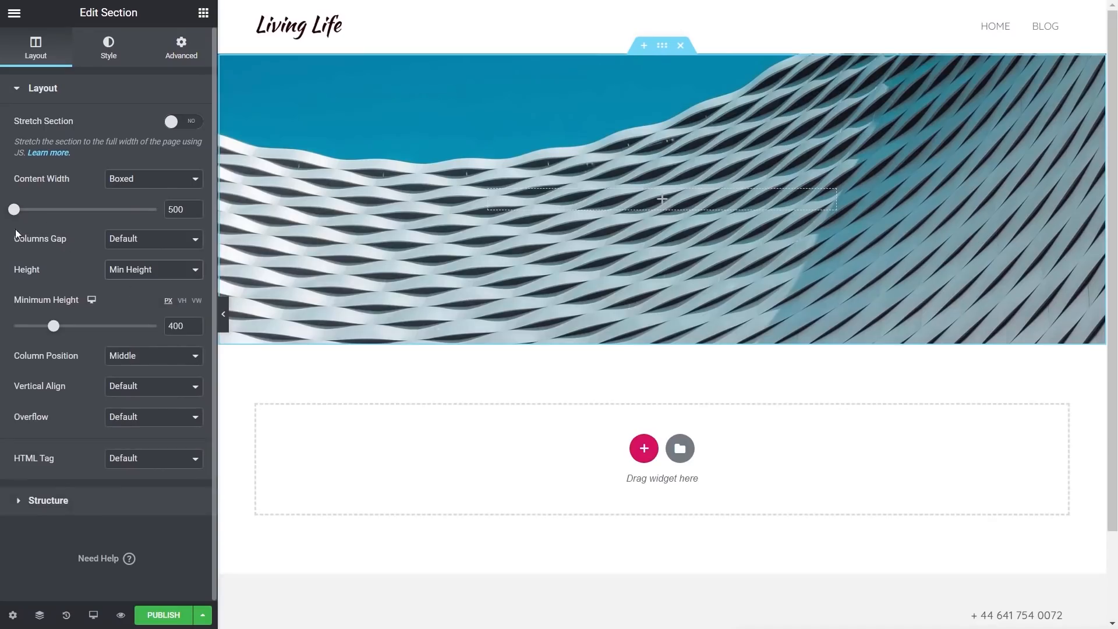
drag(53, 327, 69, 323)
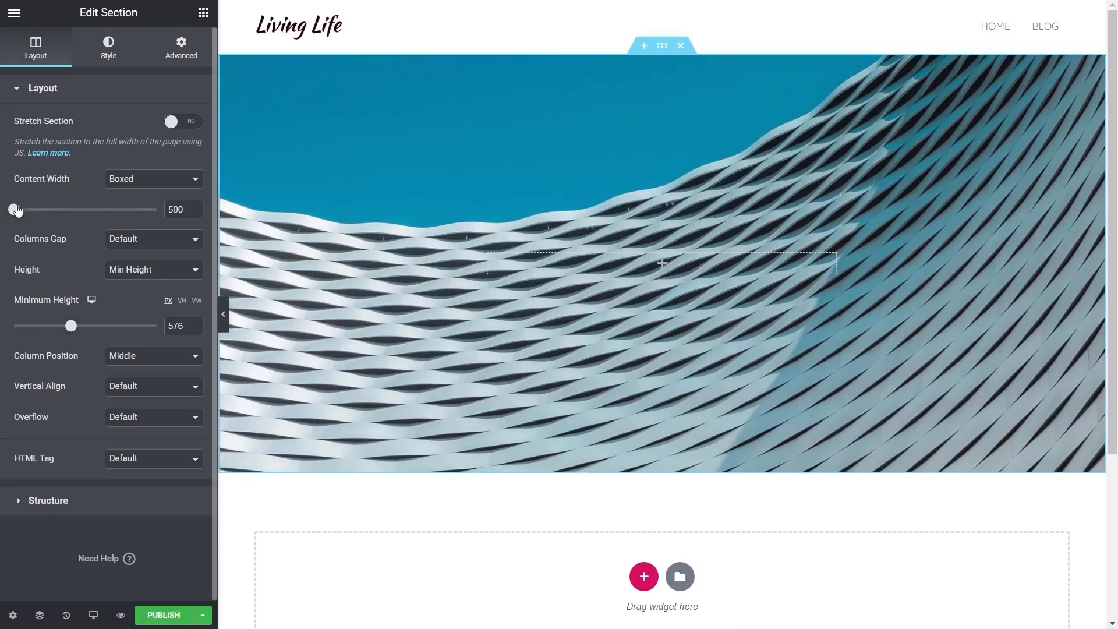
Add a black classic background overlay to the hero section
click(110, 49)
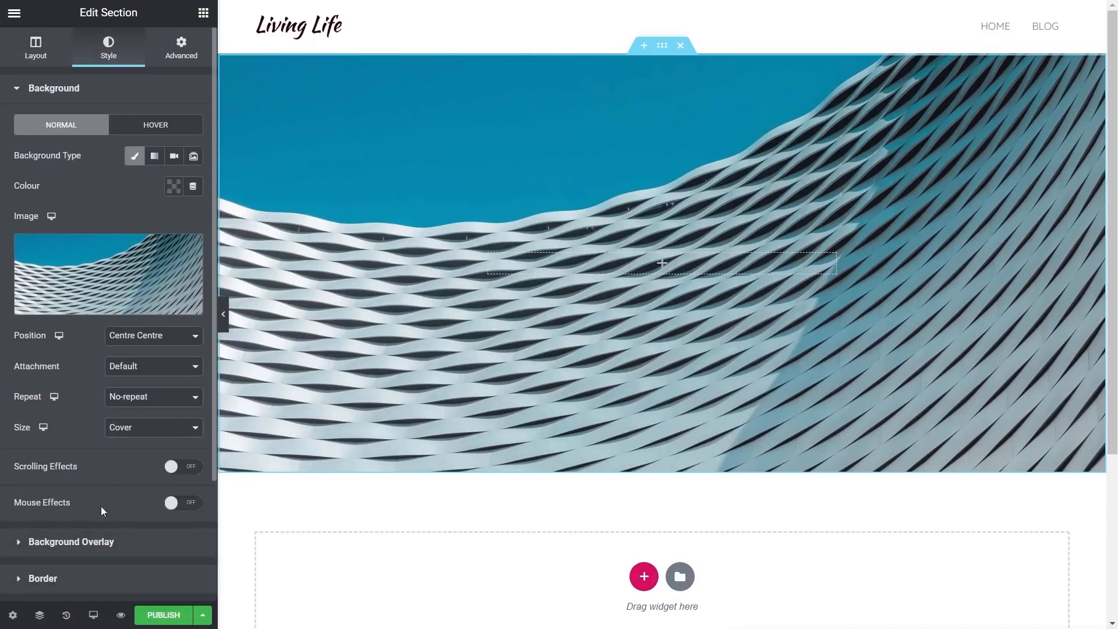
click(82, 541)
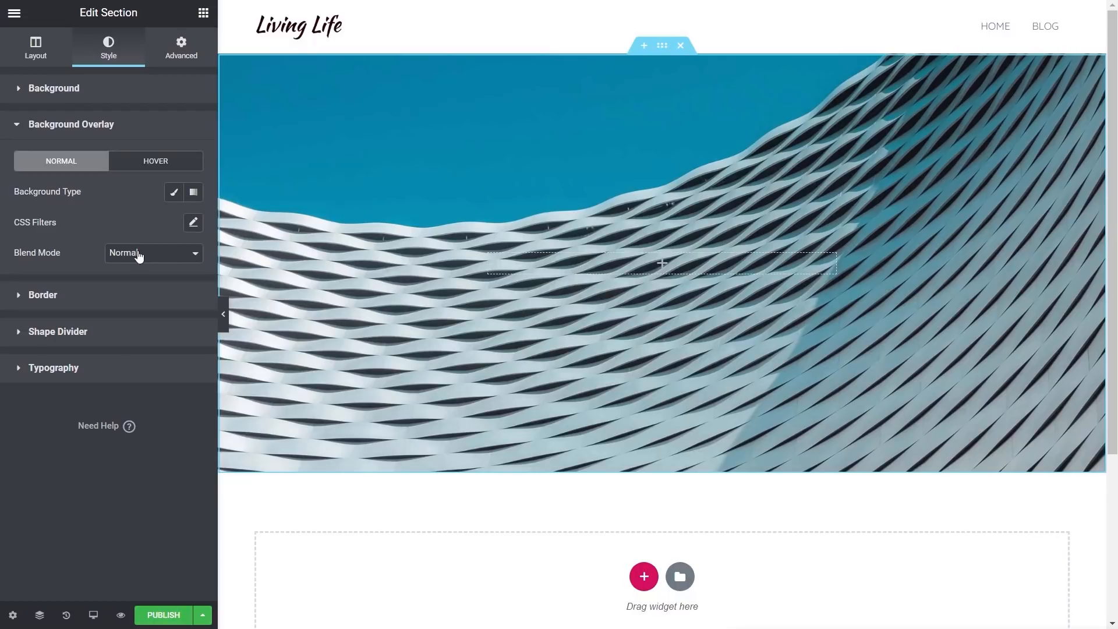
click(173, 193)
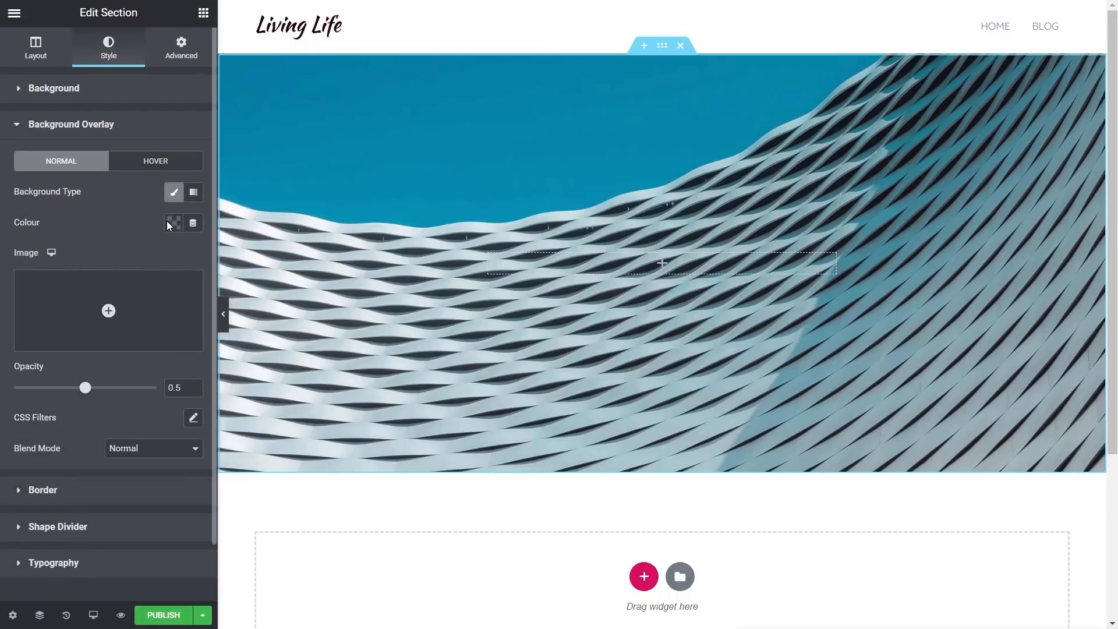
click(171, 222)
click(235, 260)
click(137, 302)
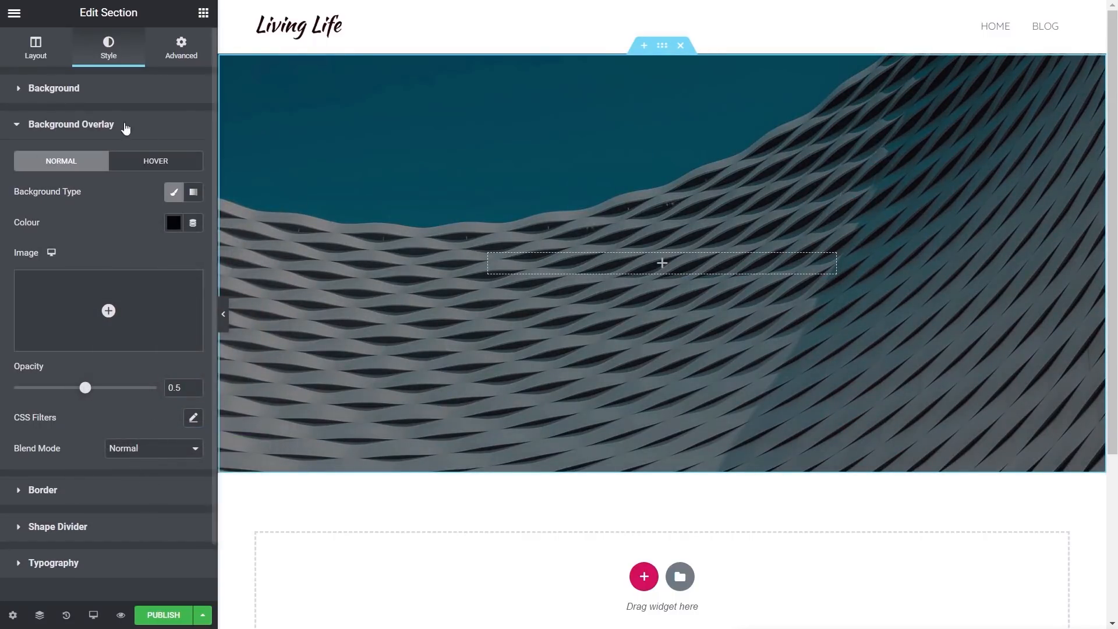
Clear the section's custom content width value
click(36, 53)
double_click(174, 210)
key(BackSpace)
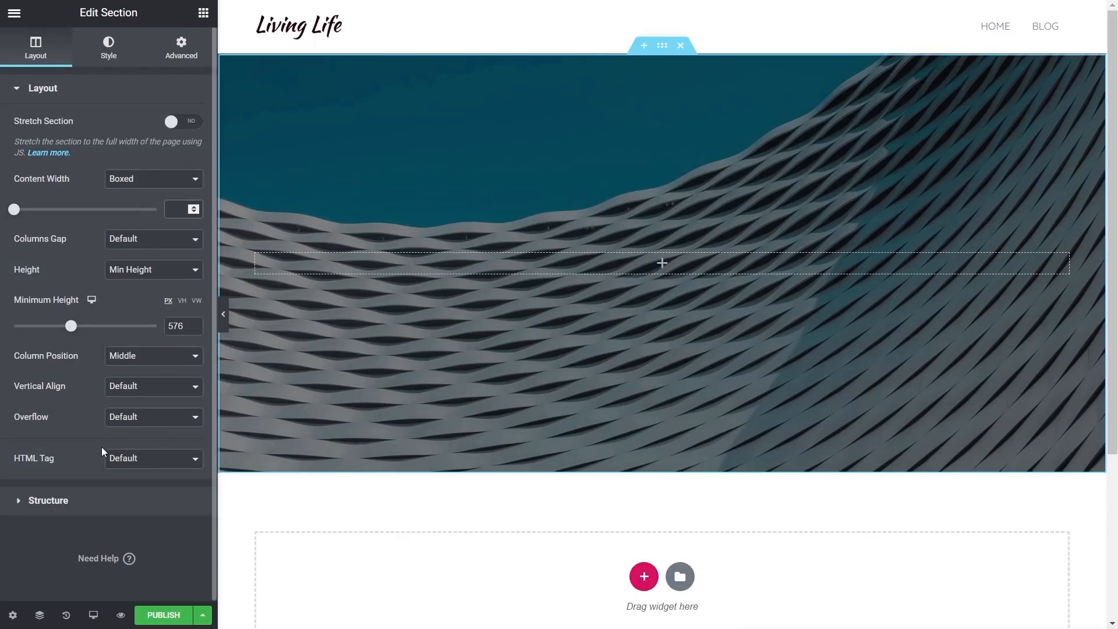
Add a Heading widget to the hero section and set its title to the Archive Title dynamic tag
click(205, 15)
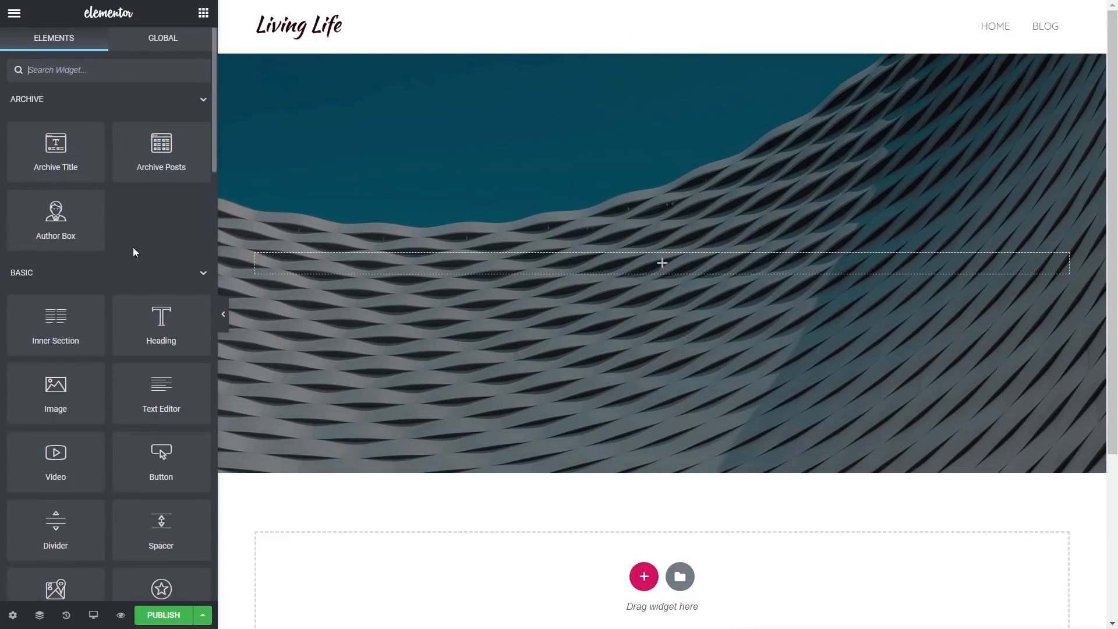
drag(140, 312, 408, 265)
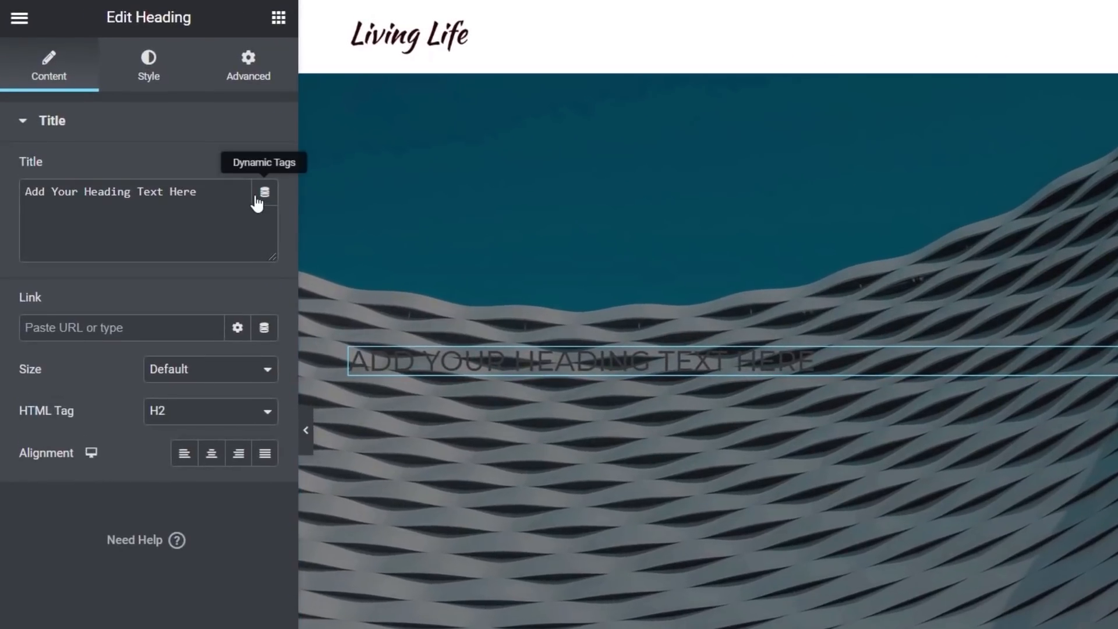
click(255, 198)
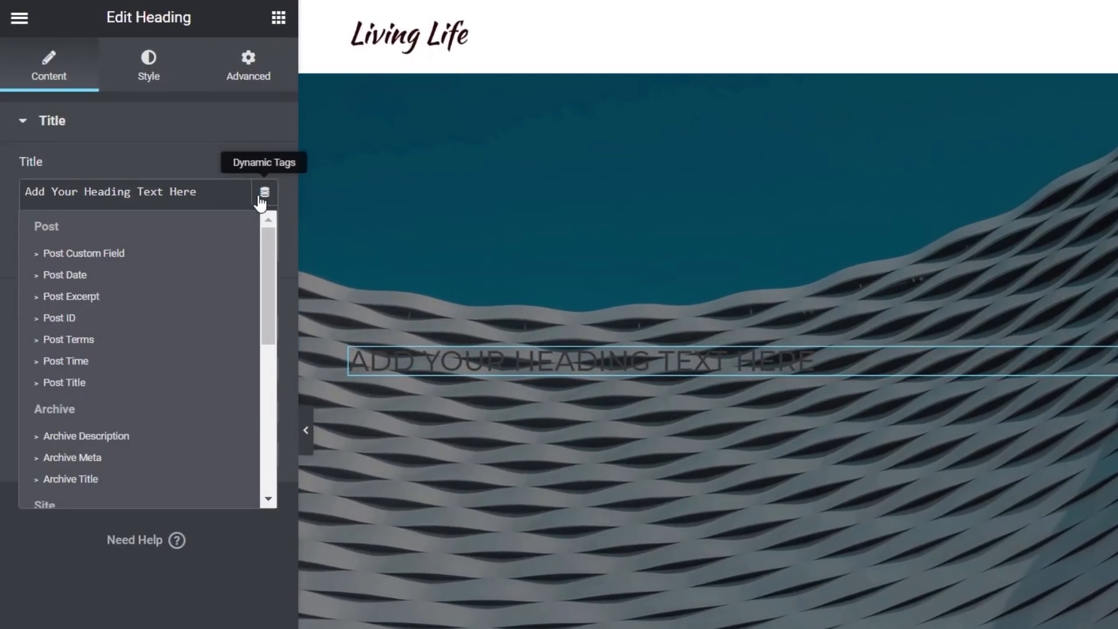
drag(267, 237, 270, 264)
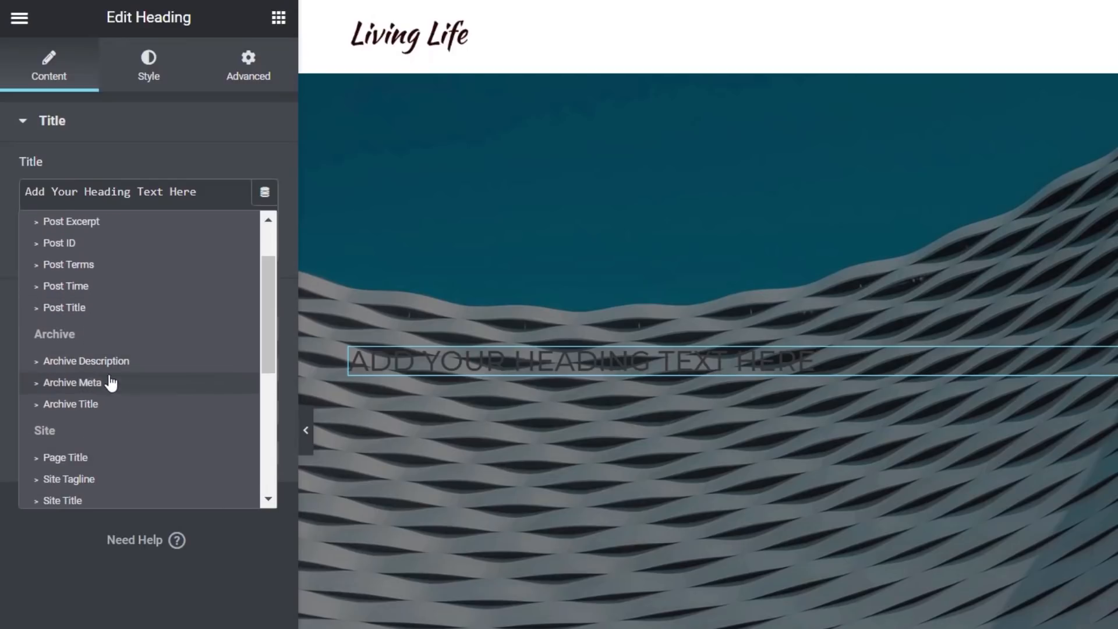
click(97, 411)
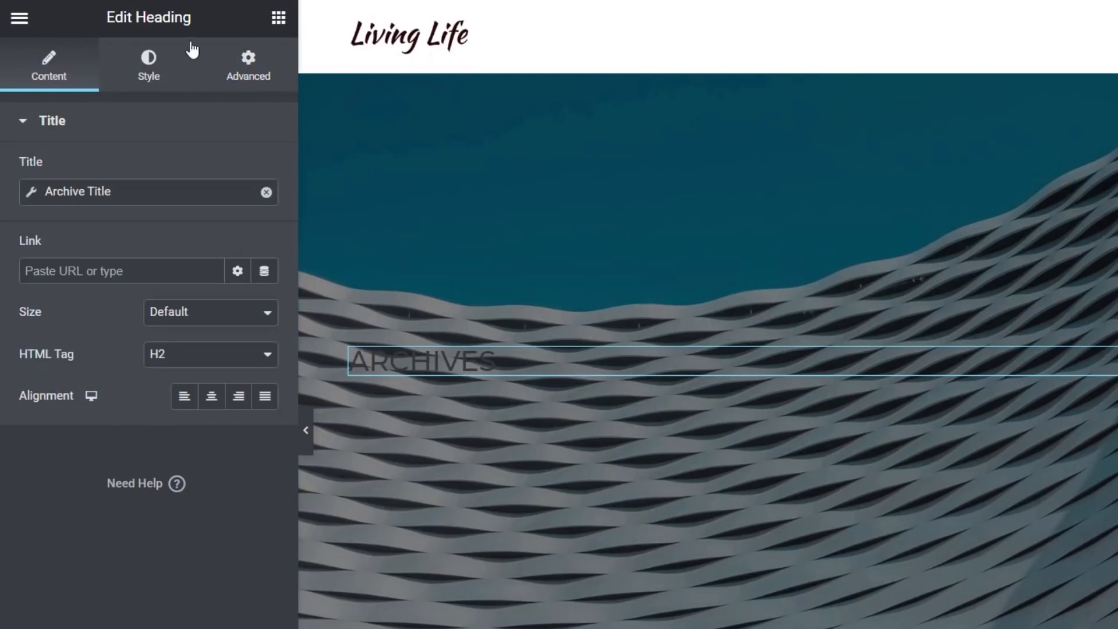
Style the heading with white text, font weight 700 and a larger font size
click(147, 75)
click(236, 180)
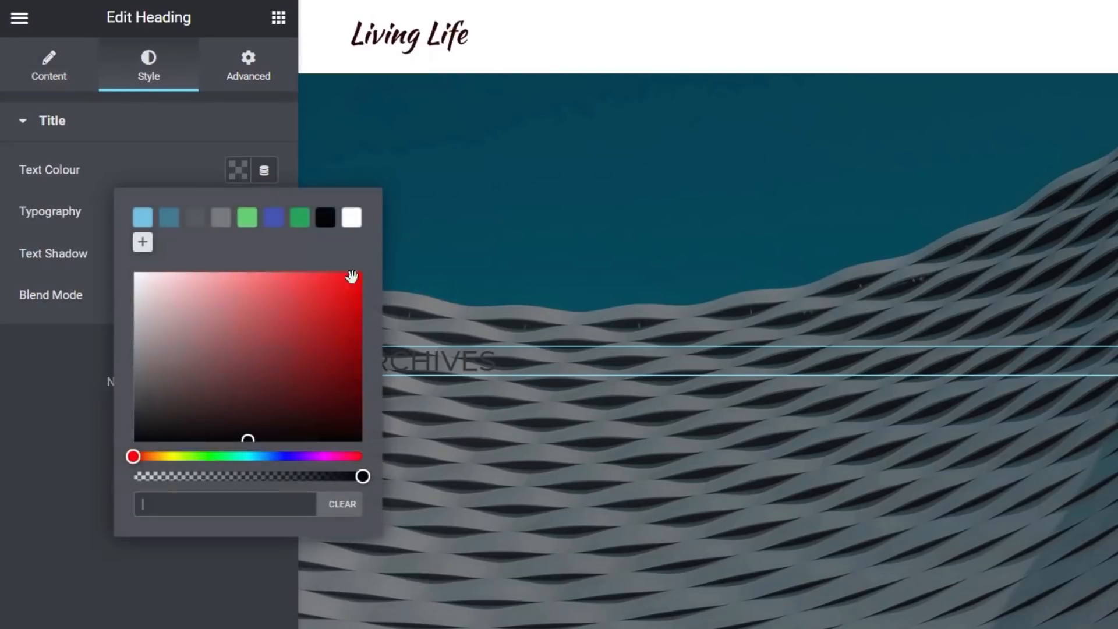
click(352, 220)
click(39, 372)
click(264, 214)
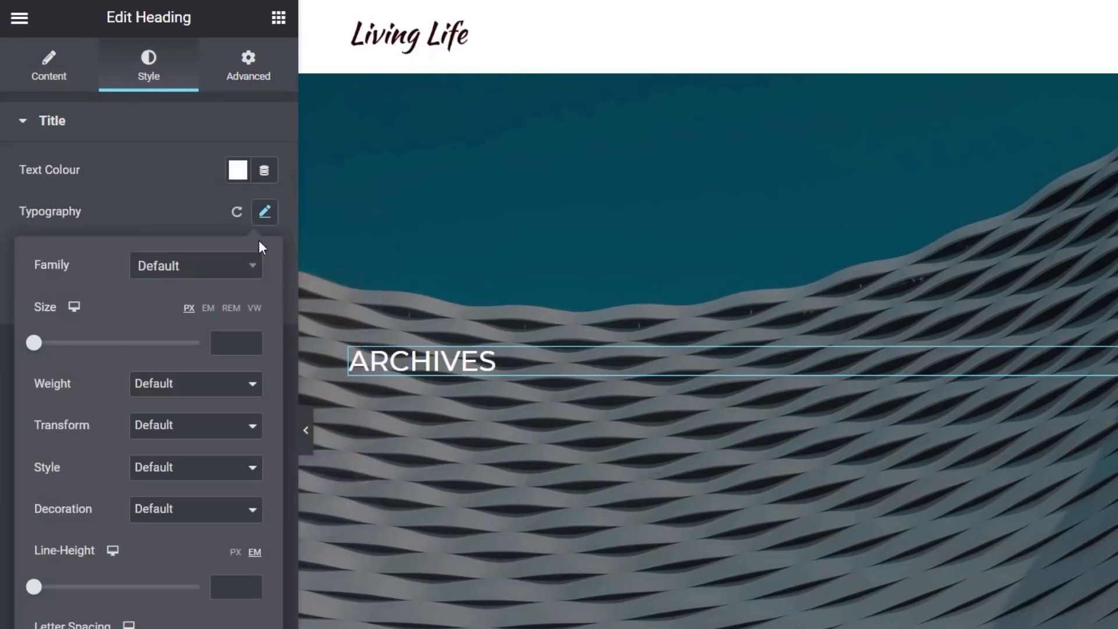
click(247, 383)
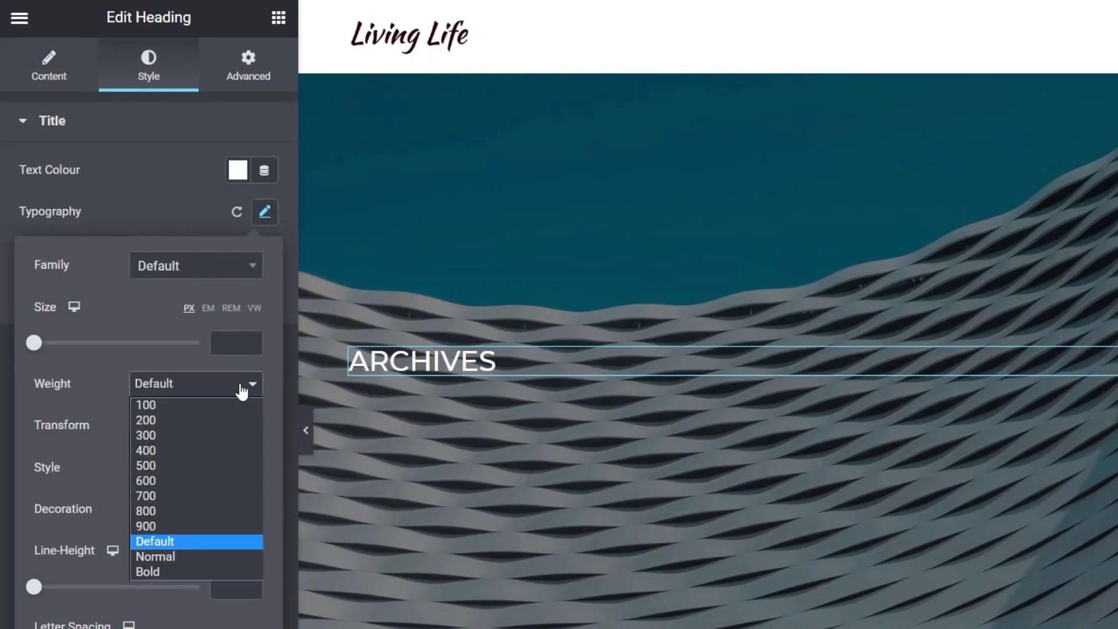
click(168, 495)
drag(35, 349, 73, 355)
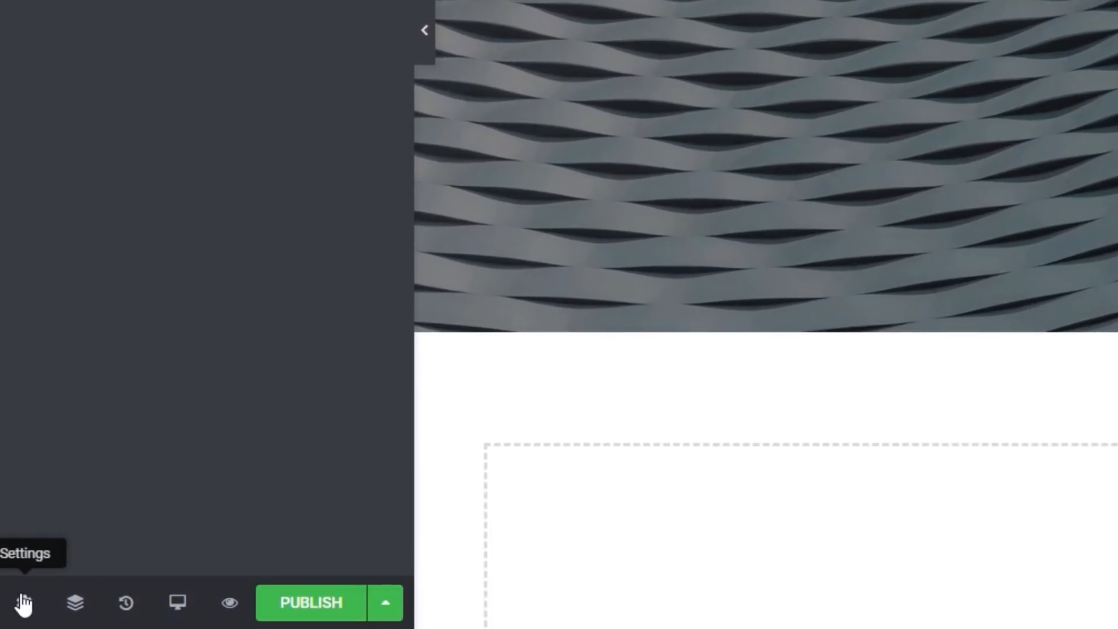
Set the template preview to Categories Archive for the Blog Posts category and apply the preview
click(23, 603)
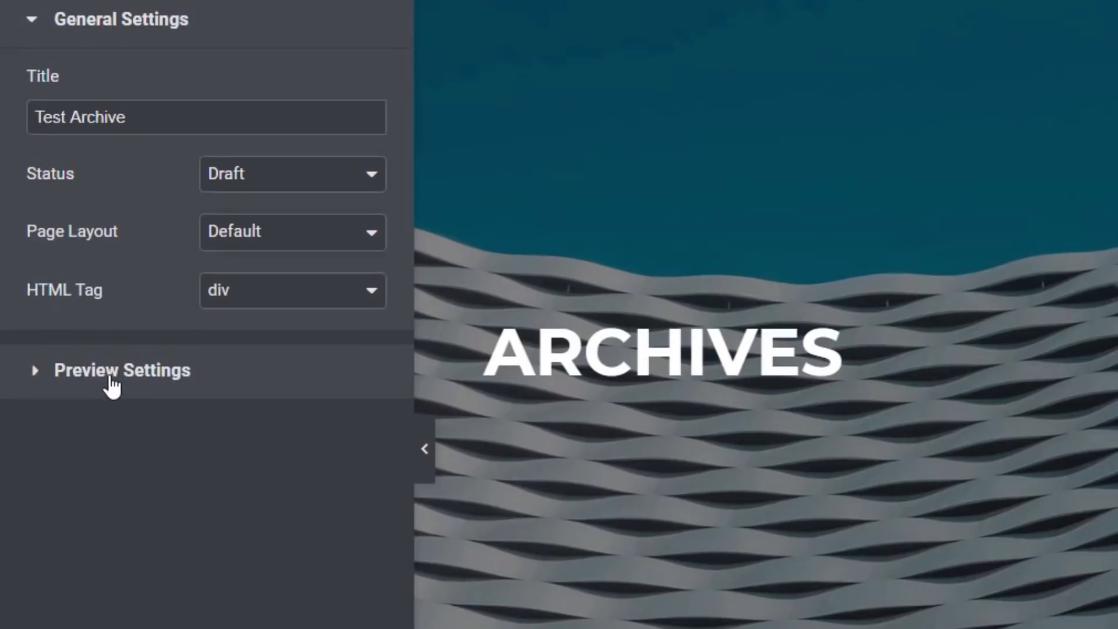
click(110, 373)
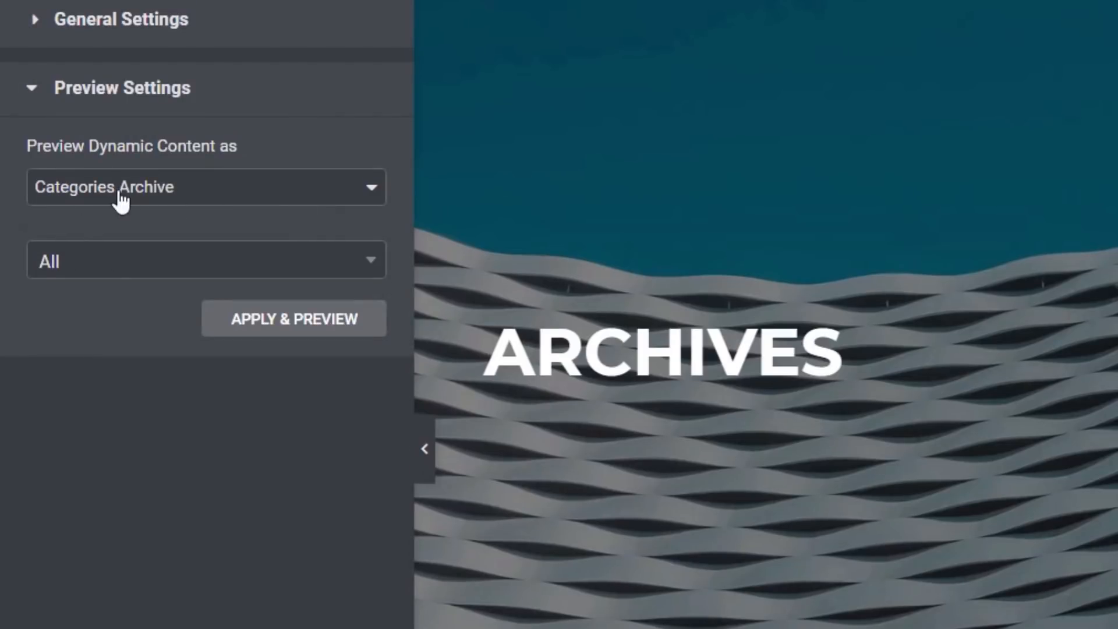
click(198, 201)
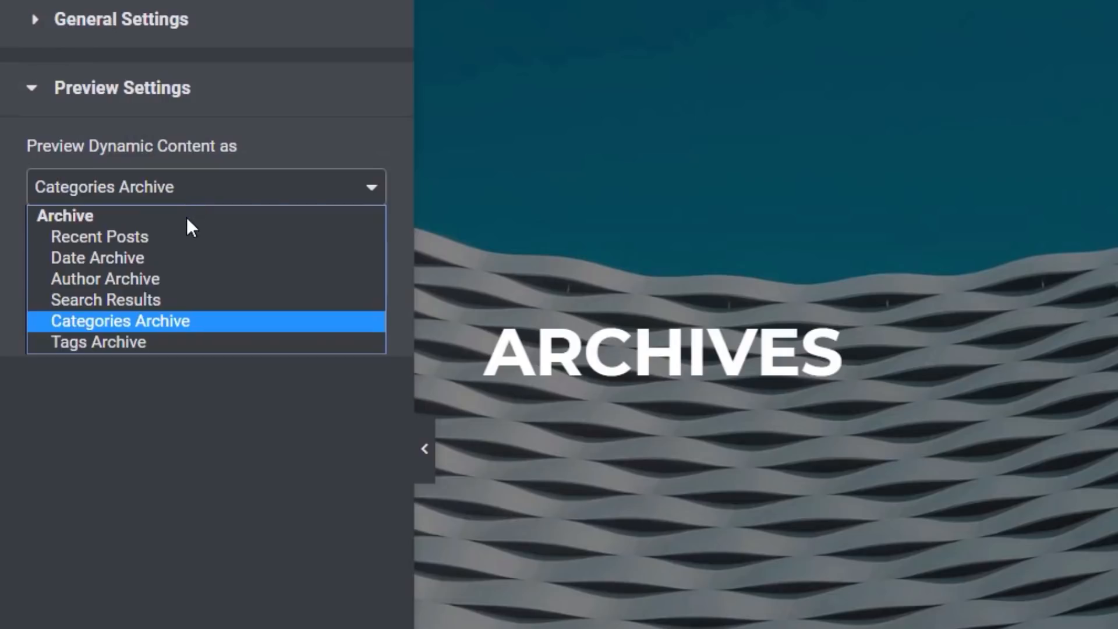
click(167, 328)
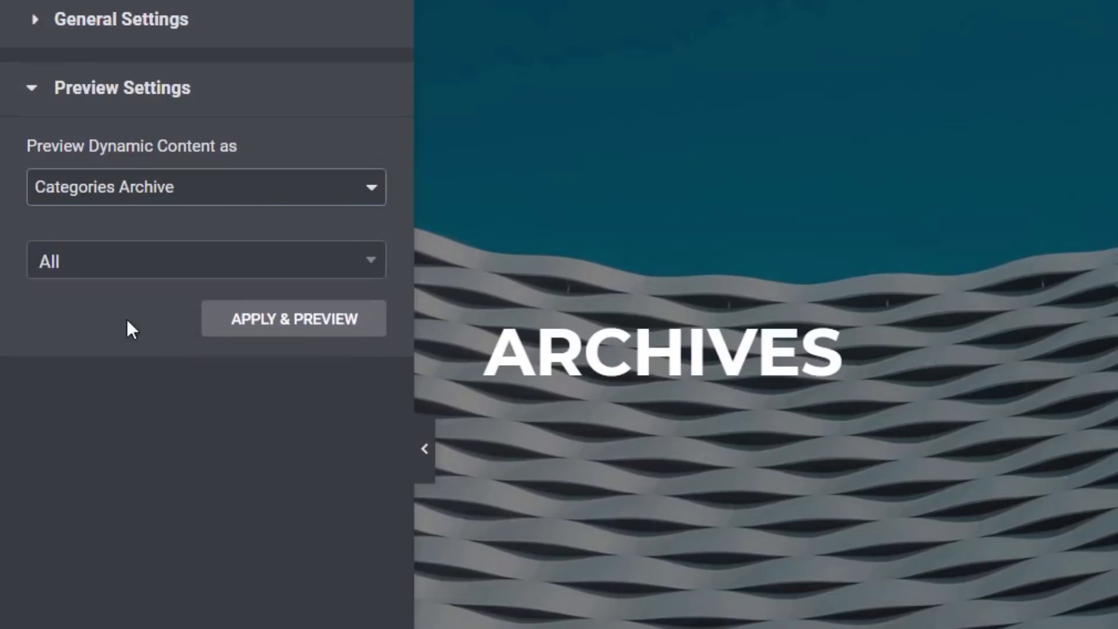
click(77, 281)
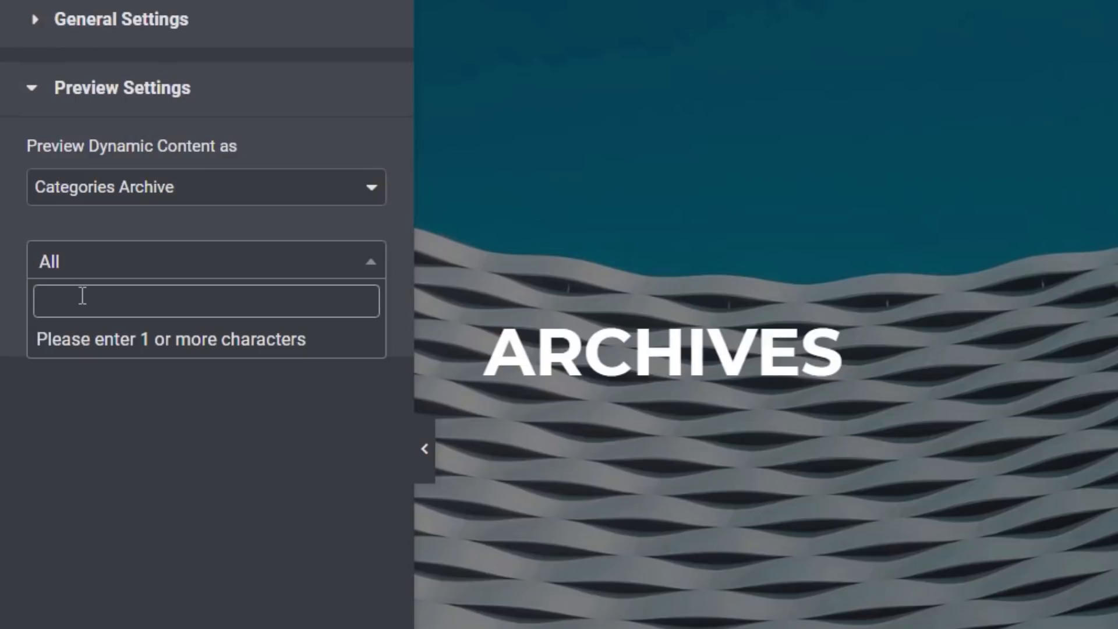
text(log)
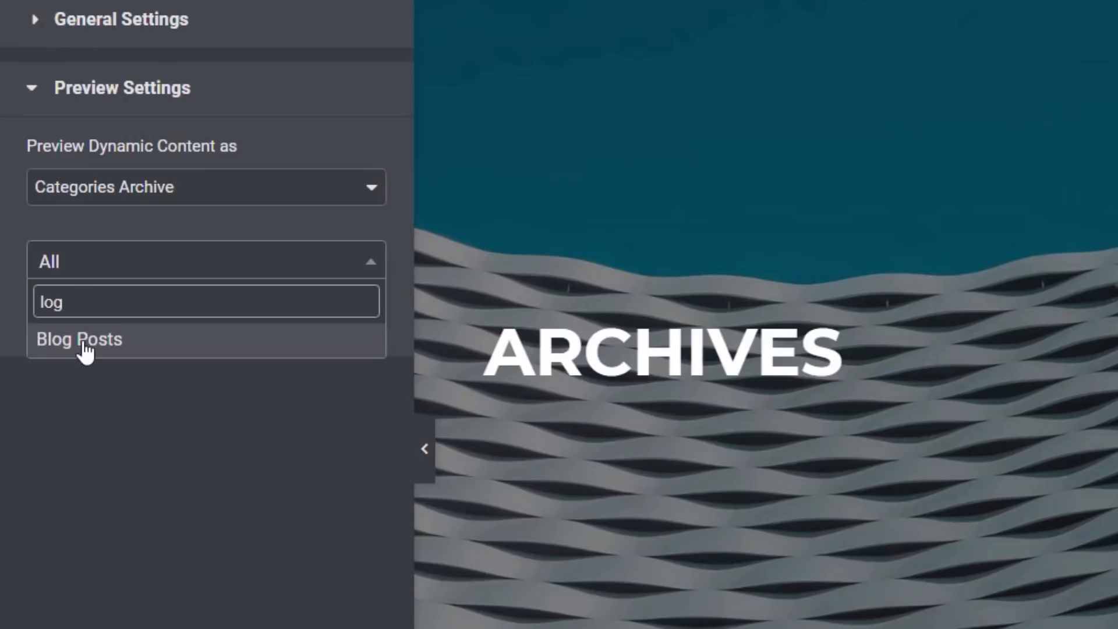
click(82, 341)
click(304, 334)
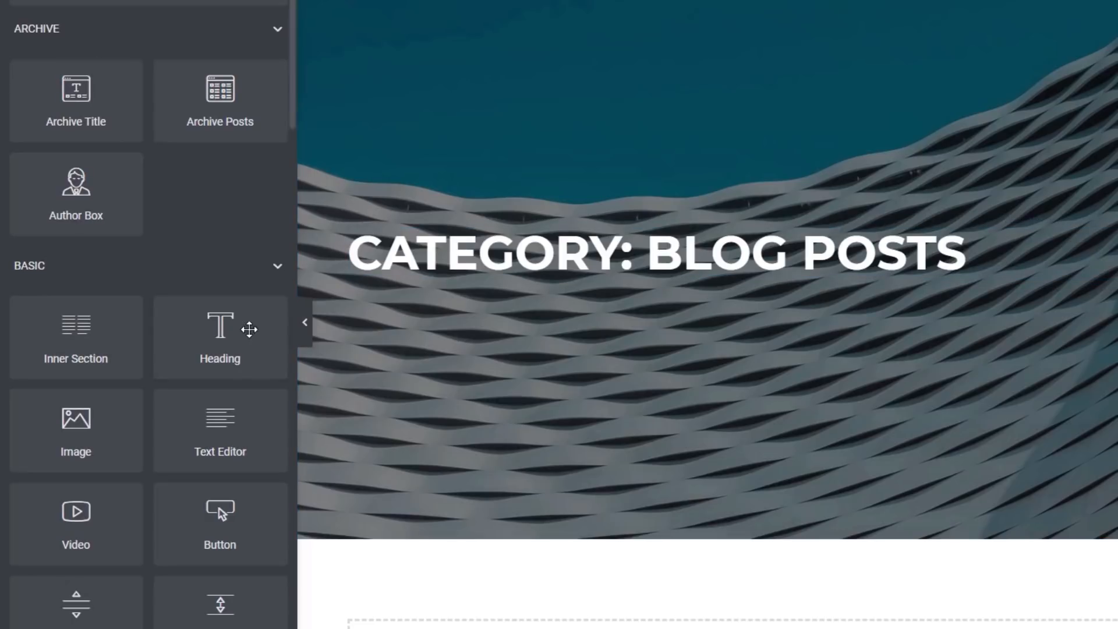
Add a second Heading widget below the archive title and set its HTML tag to H4
drag(221, 337, 577, 279)
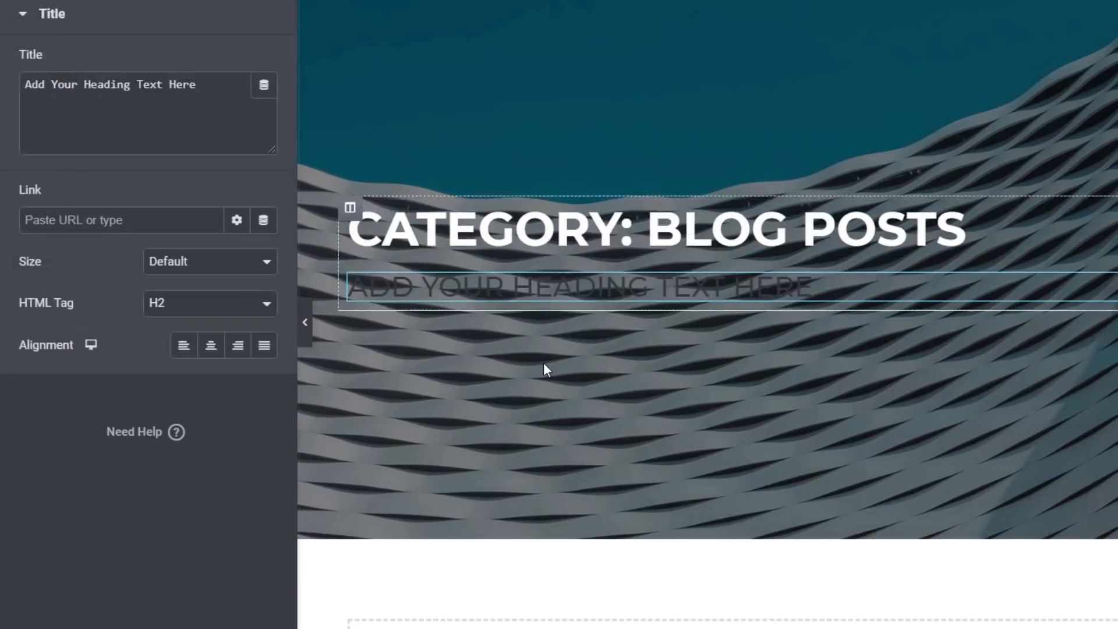
click(204, 310)
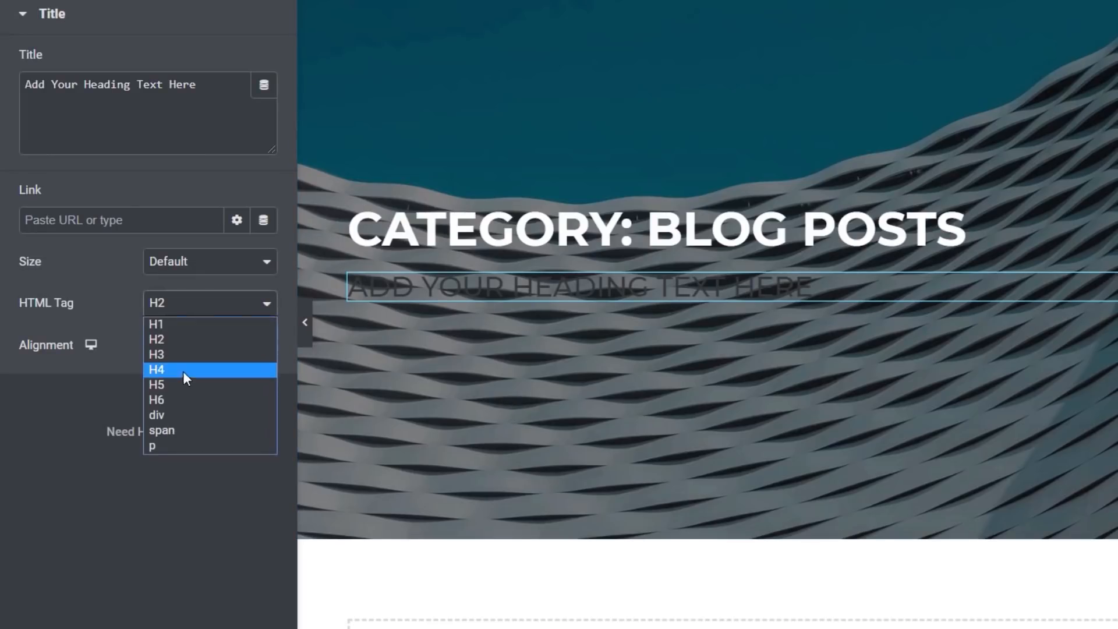
click(180, 386)
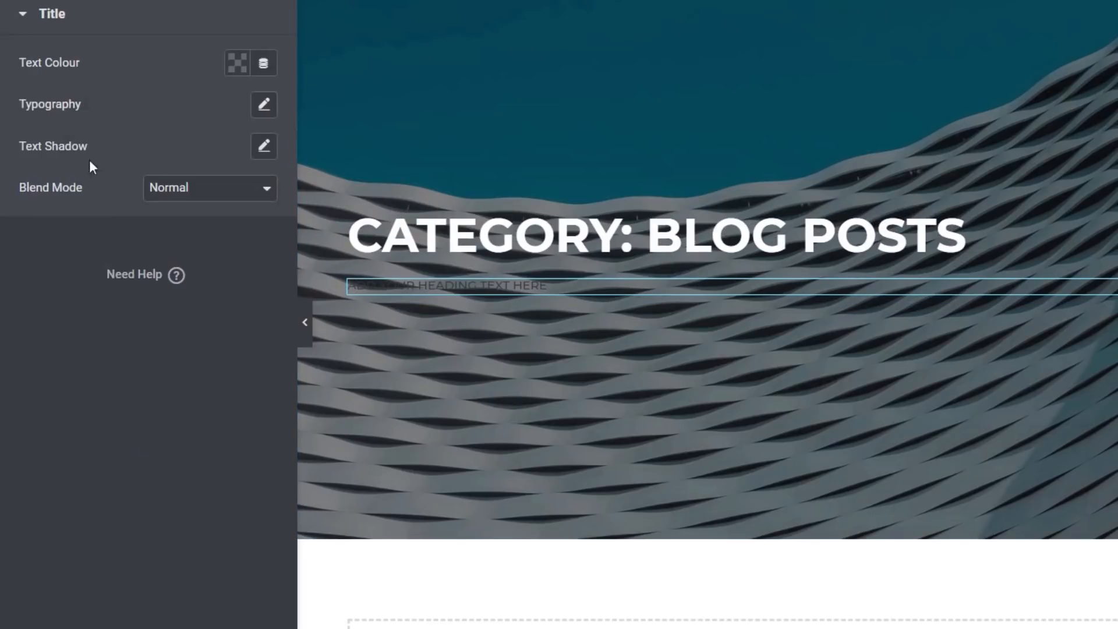
Set the second heading's text colour to white and change its text transform
click(242, 67)
click(350, 109)
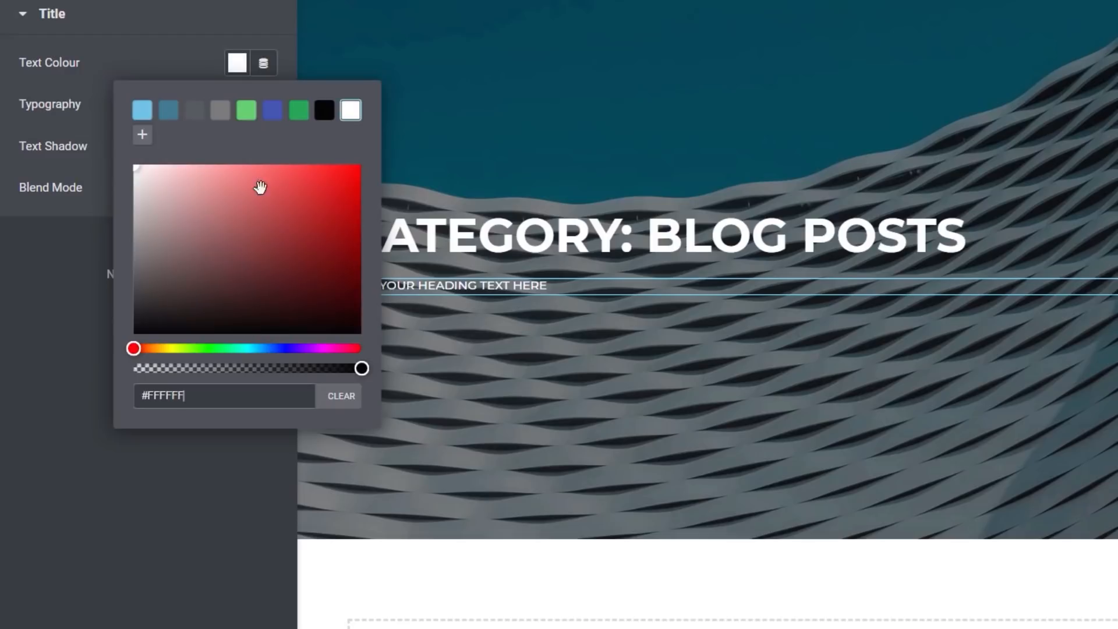
click(263, 105)
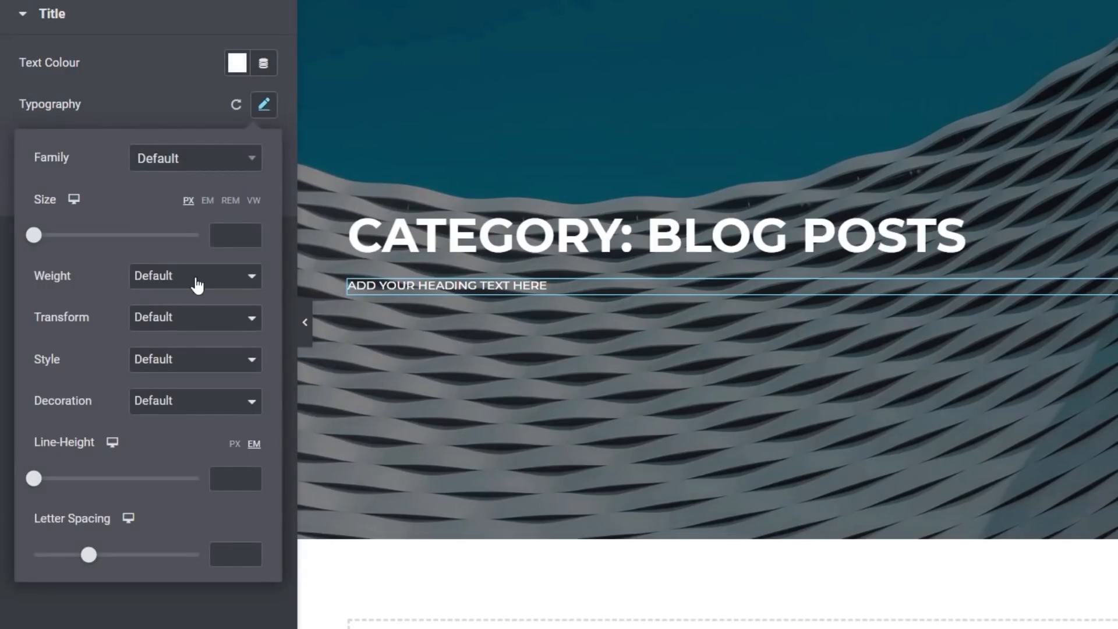
click(186, 319)
click(174, 397)
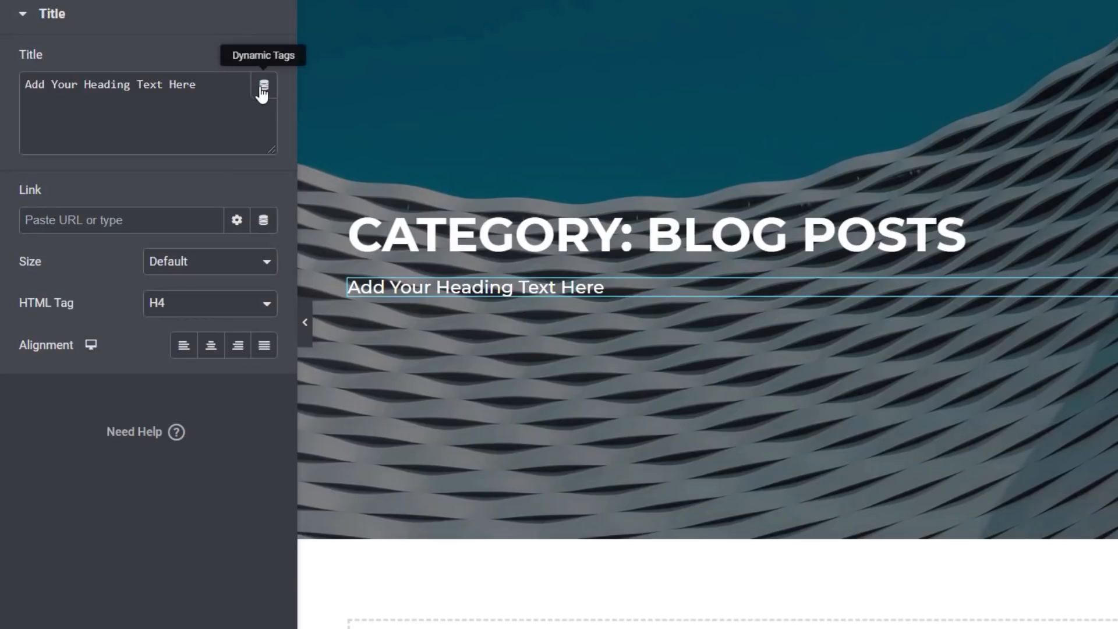
Set the second heading's title to the Archive Description dynamic tag
click(263, 87)
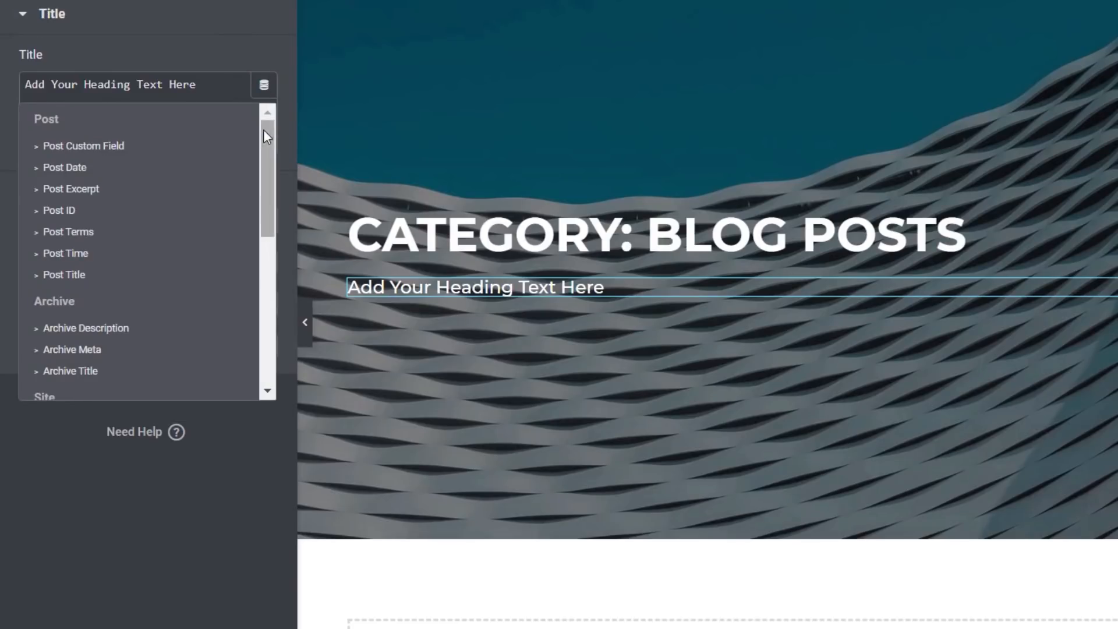
scroll(269, 166, down, 1)
scroll(268, 172, down, 2)
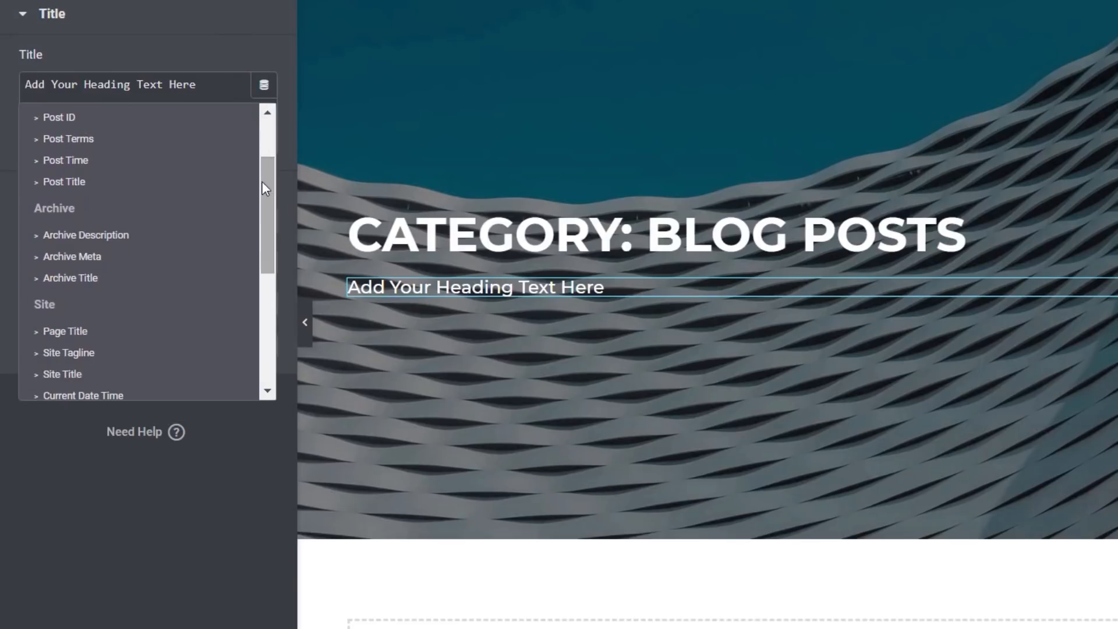
click(105, 244)
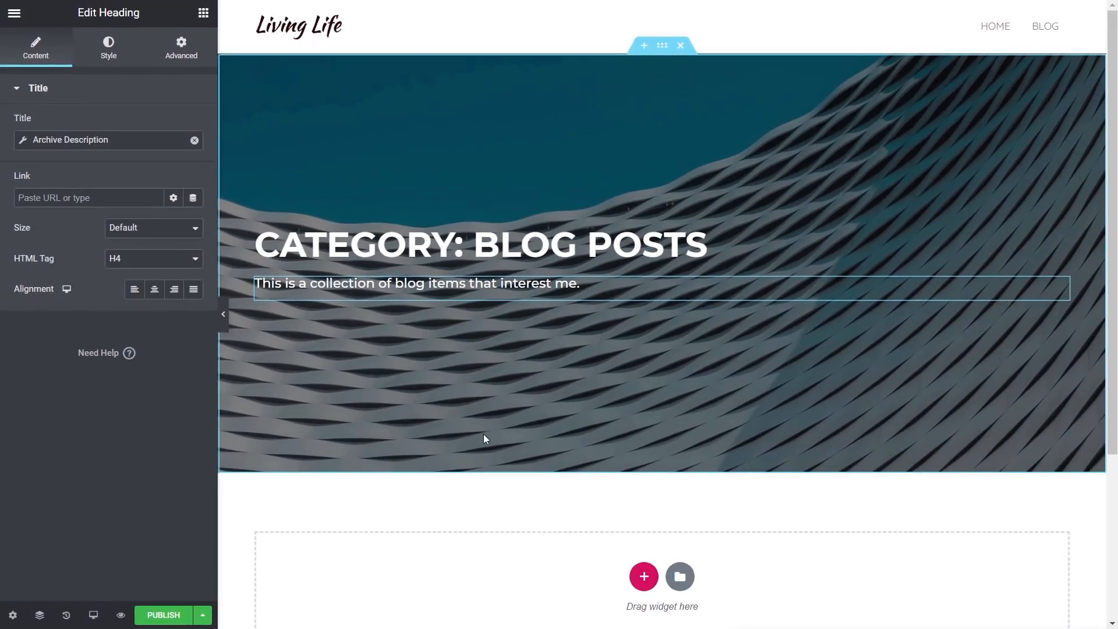
Add an Archive Posts widget to the empty section below the hero
scroll(484, 439, down, 3)
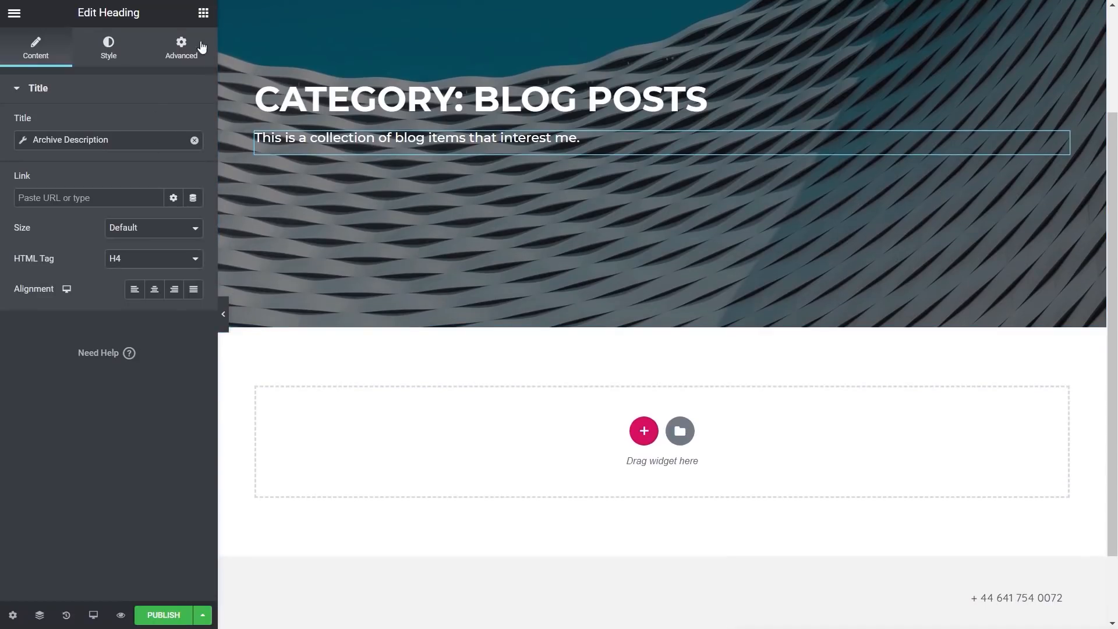
click(203, 13)
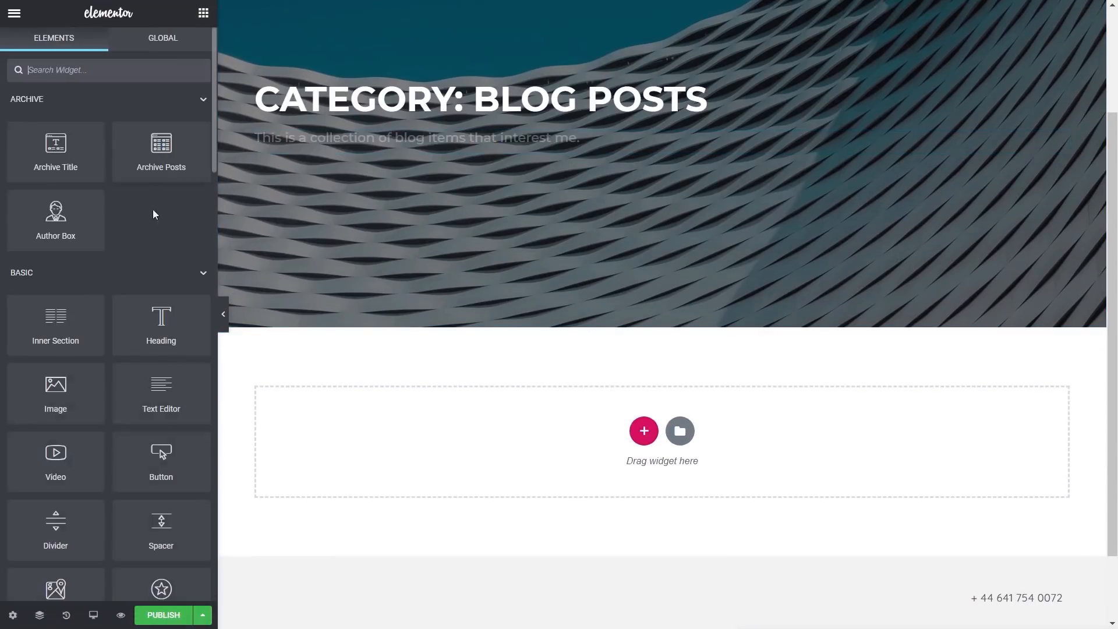
drag(154, 150, 454, 565)
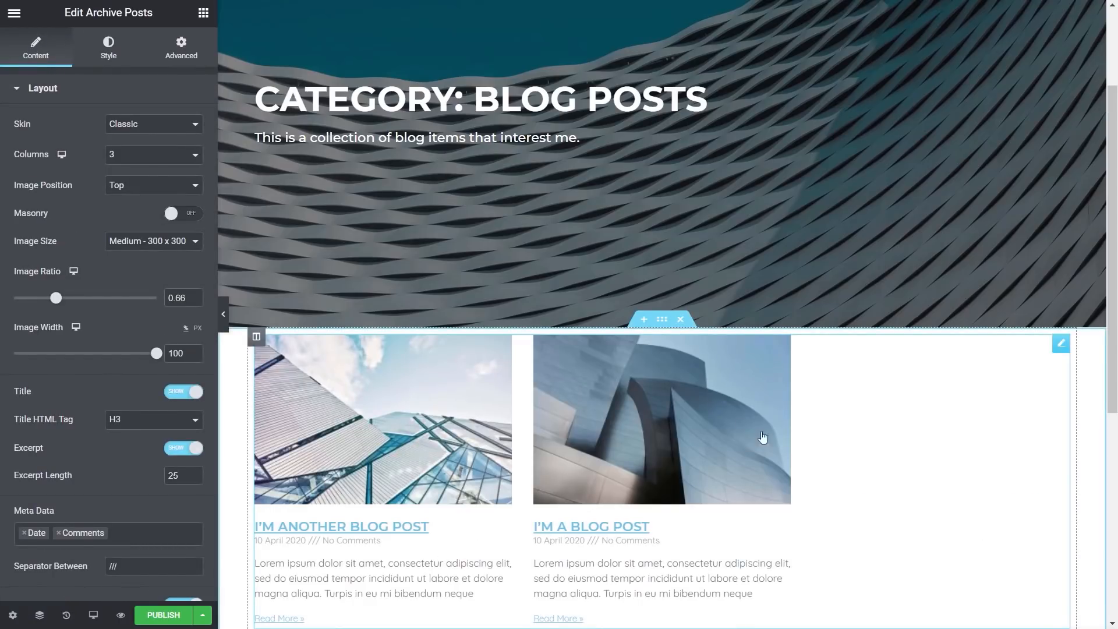
Set the posts section's top and bottom padding to 50 px
click(661, 320)
click(184, 52)
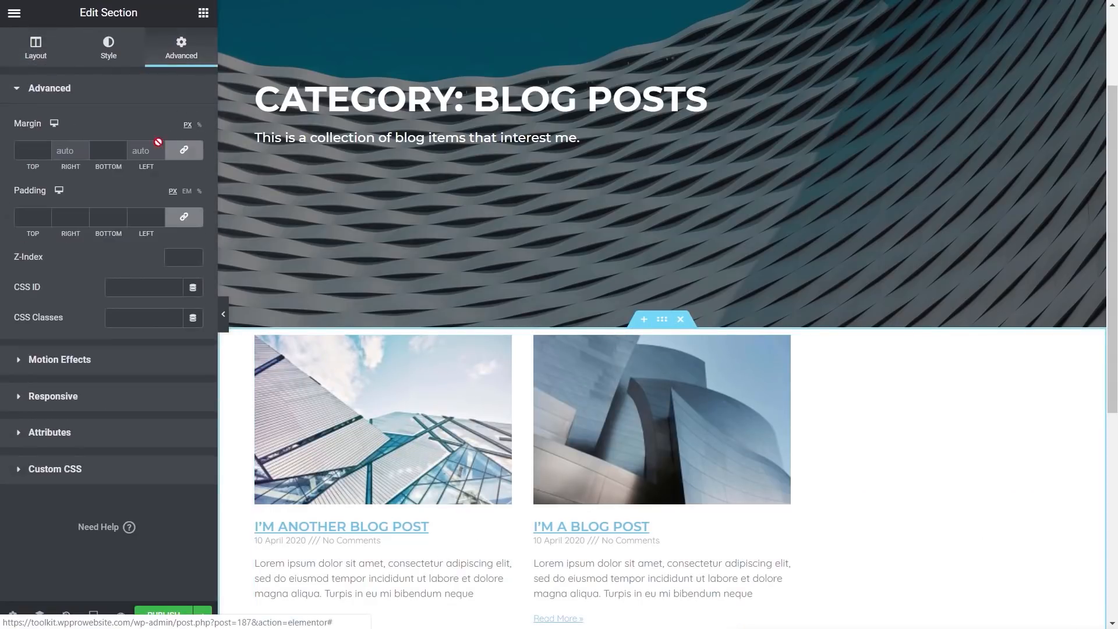
click(26, 217)
text(5)
click(99, 217)
text(5)
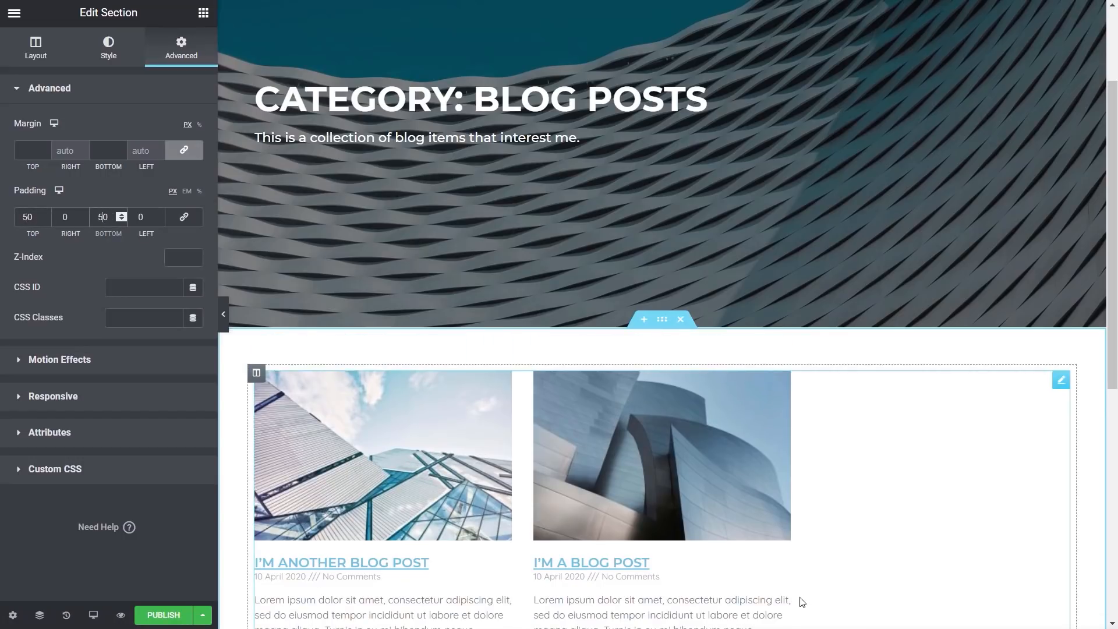
Switch the Archive Posts widget's skin to Cards
click(1061, 380)
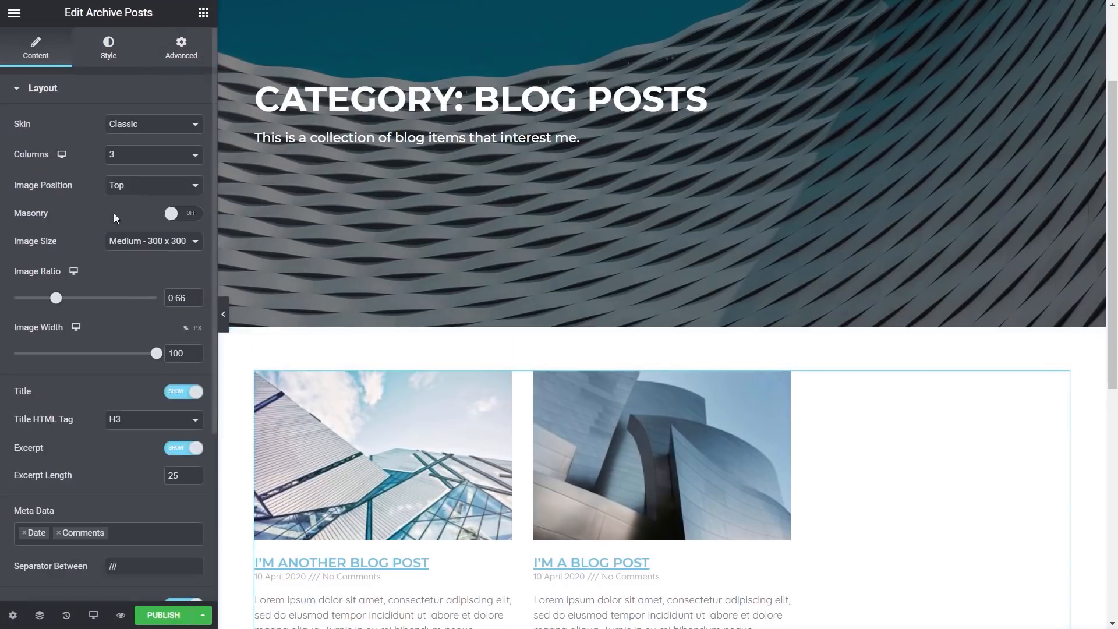
click(125, 125)
click(123, 144)
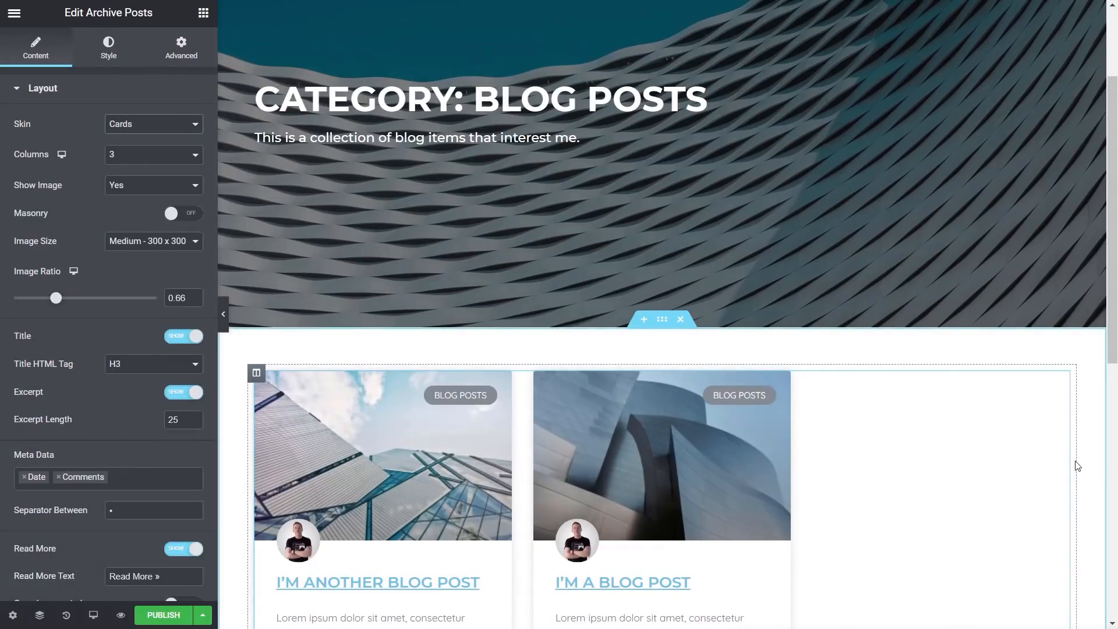
scroll(1078, 470, down, 5)
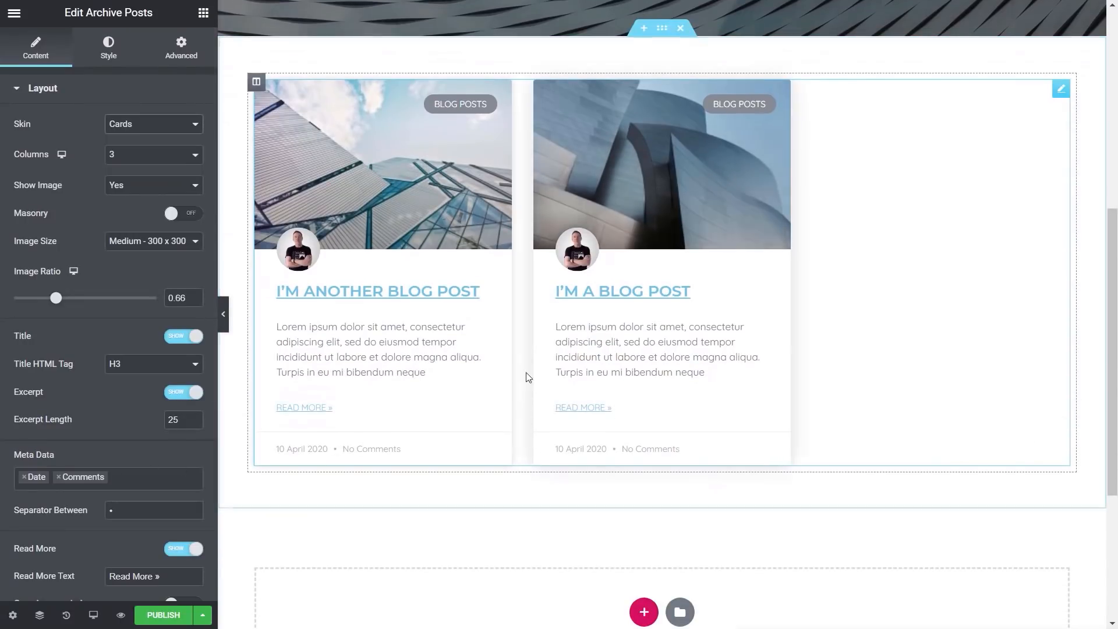
scroll(797, 452, up, 4)
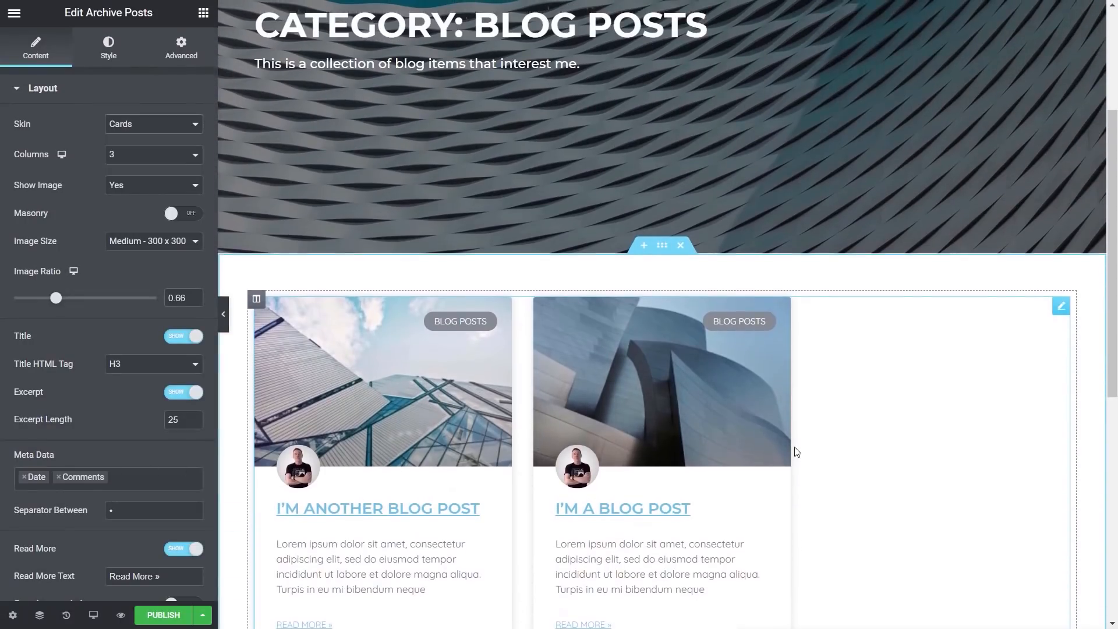
scroll(797, 452, up, 1)
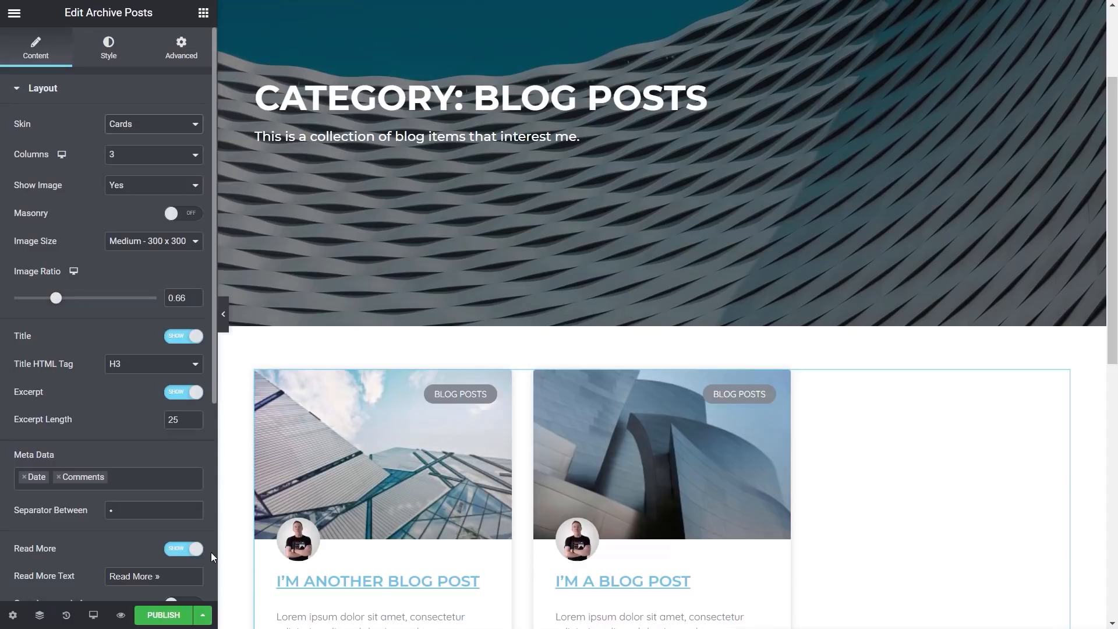
Publish the archive template with an Include condition for All Archives
click(156, 617)
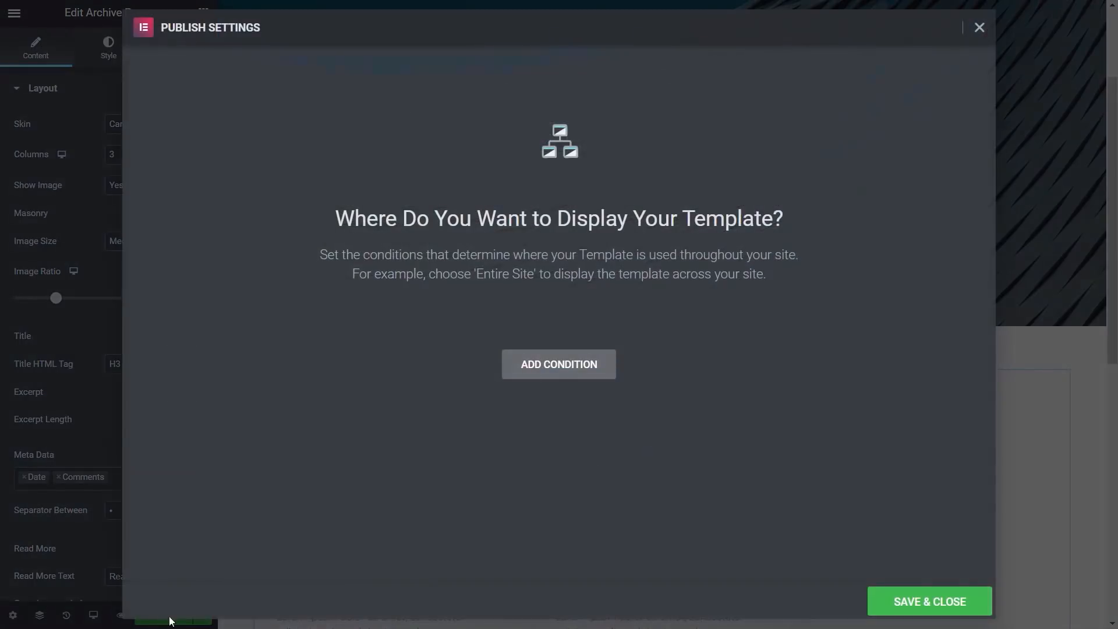
click(578, 378)
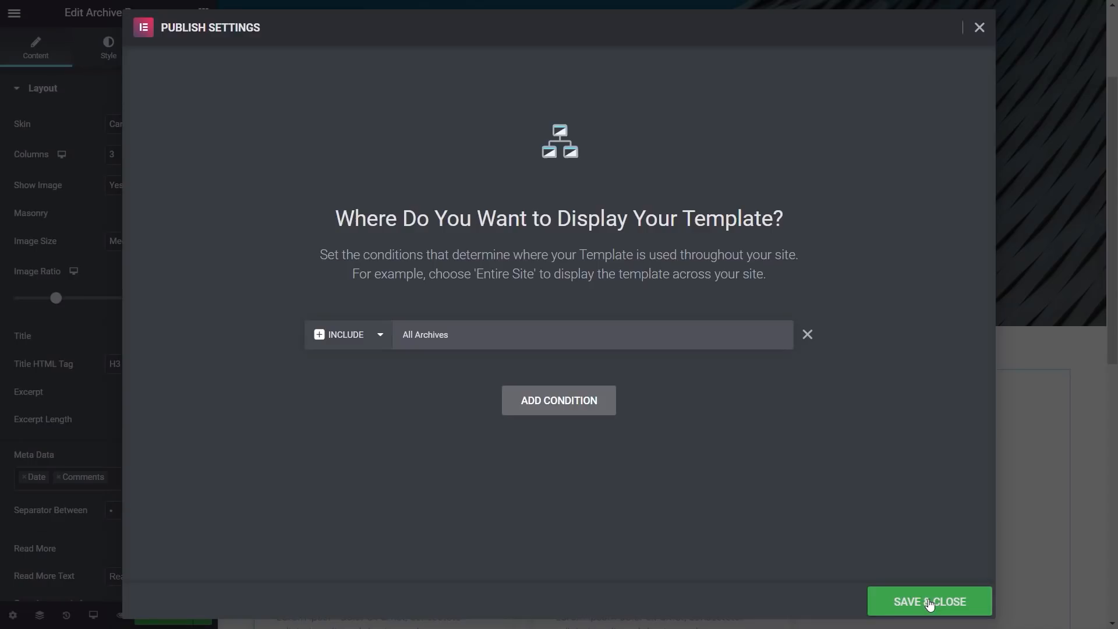
click(930, 603)
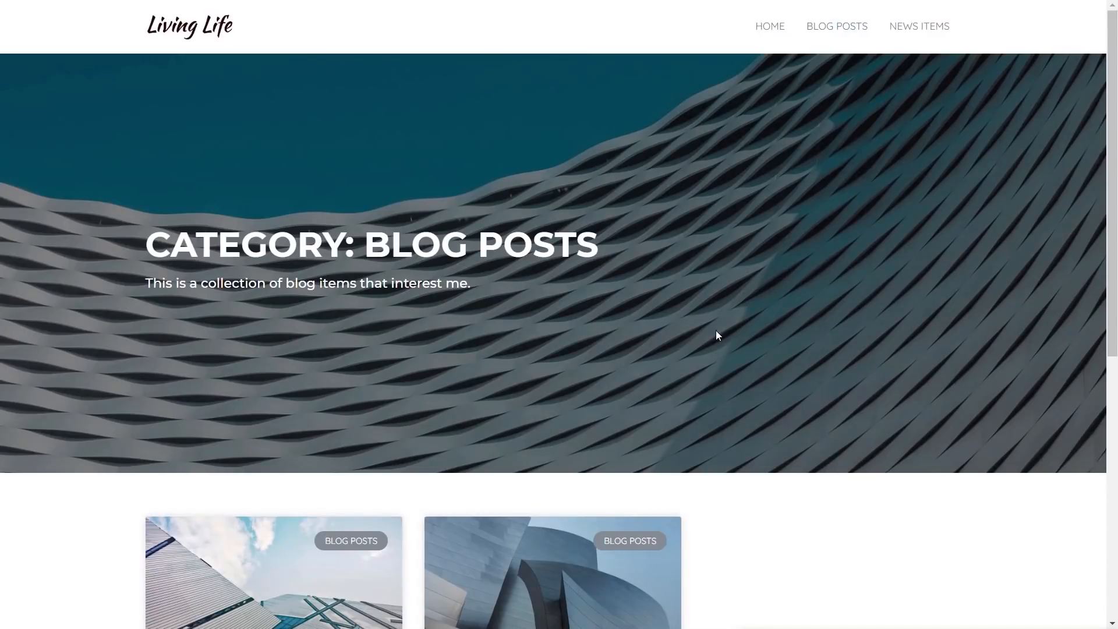
Preview the Blog Posts and News Items category archive pages on the live site
click(850, 29)
drag(150, 284, 460, 284)
scroll(841, 467, down, 3)
scroll(841, 468, down, 1)
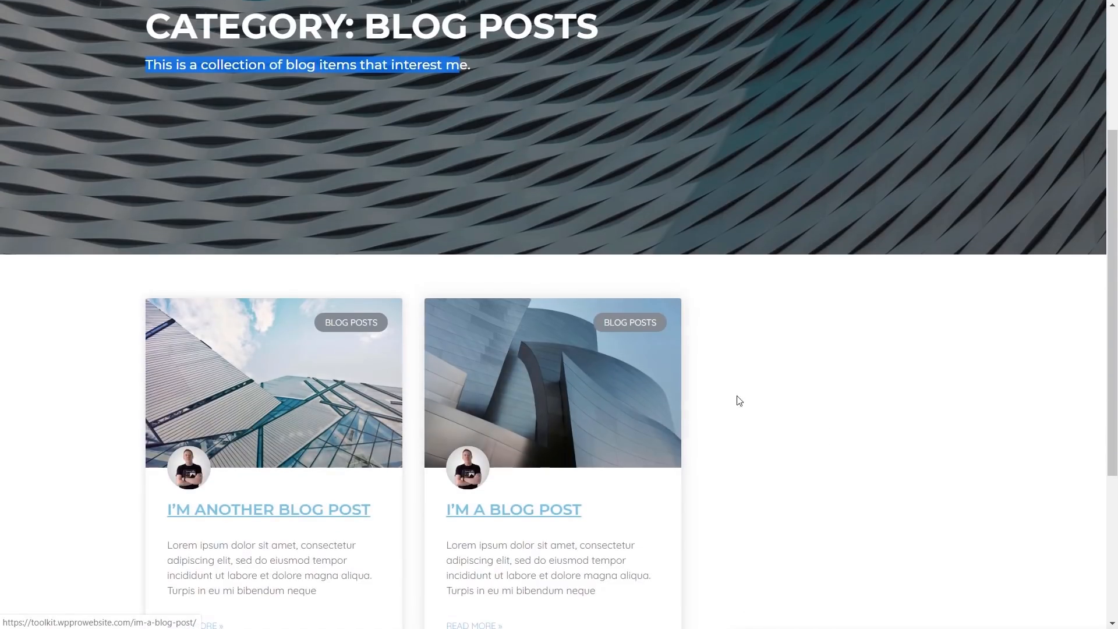
scroll(851, 400, up, 4)
click(919, 35)
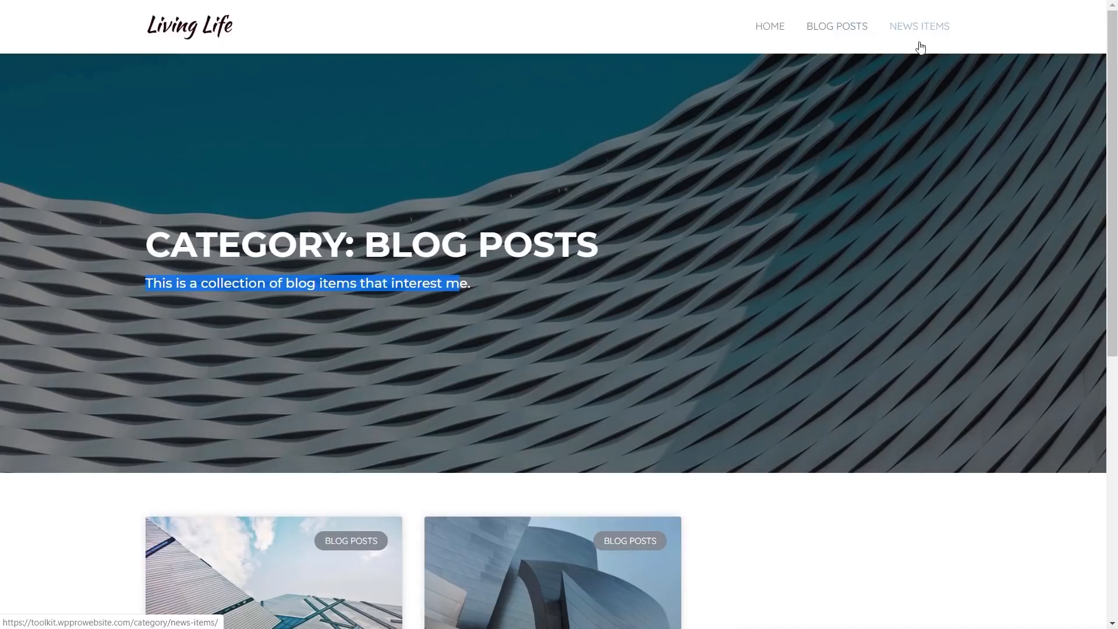
scroll(714, 418, down, 4)
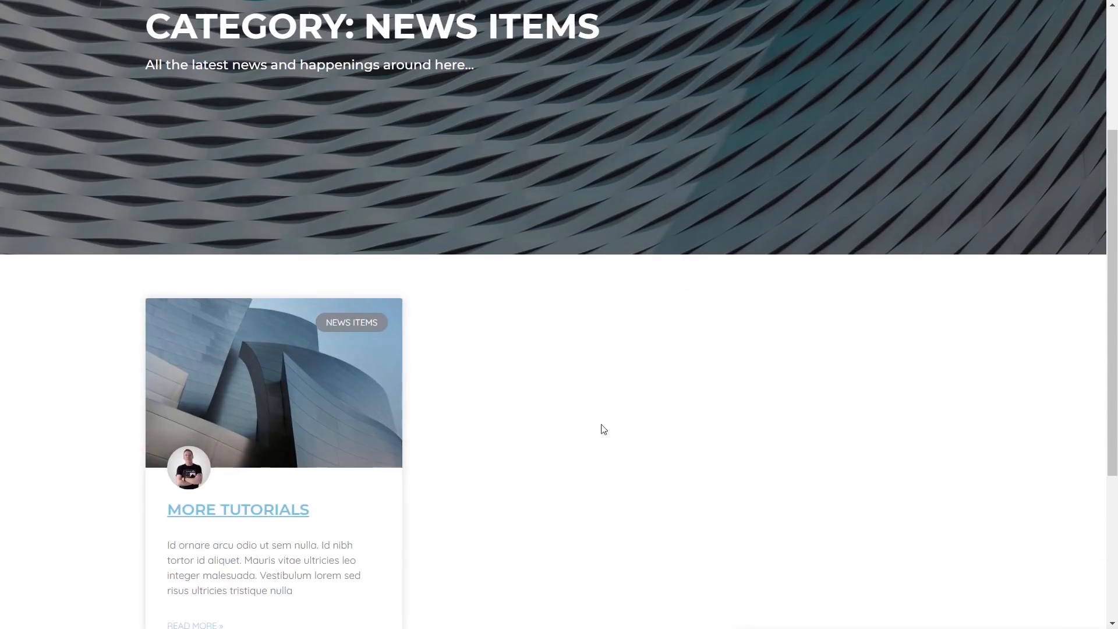
scroll(618, 430, up, 4)
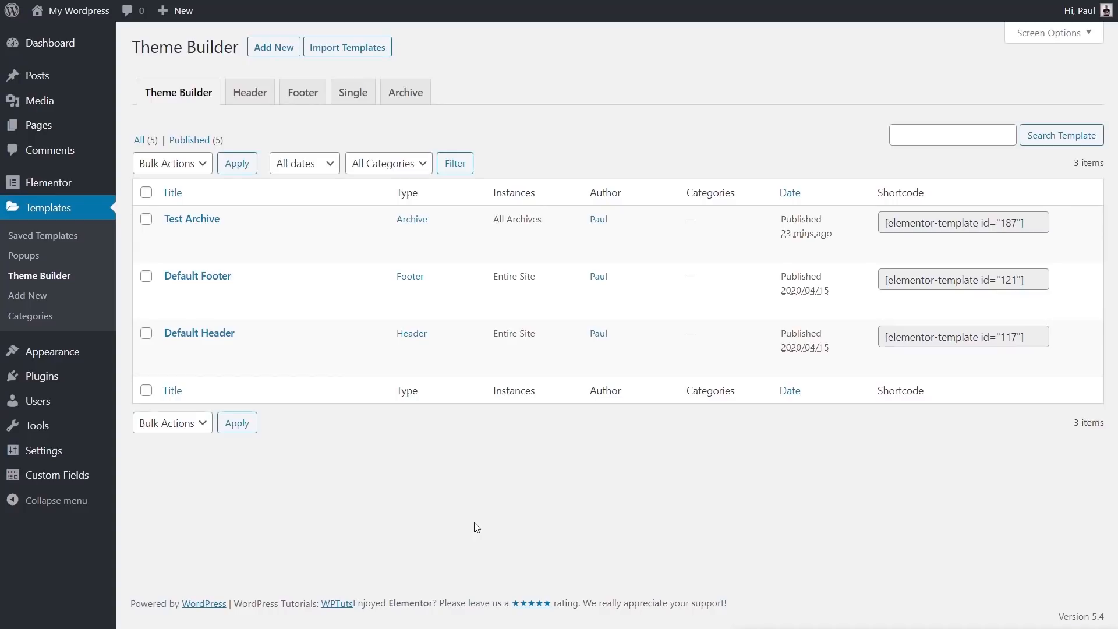
Create a new Single template for the Post type named "Test Single", closing the block library
click(367, 99)
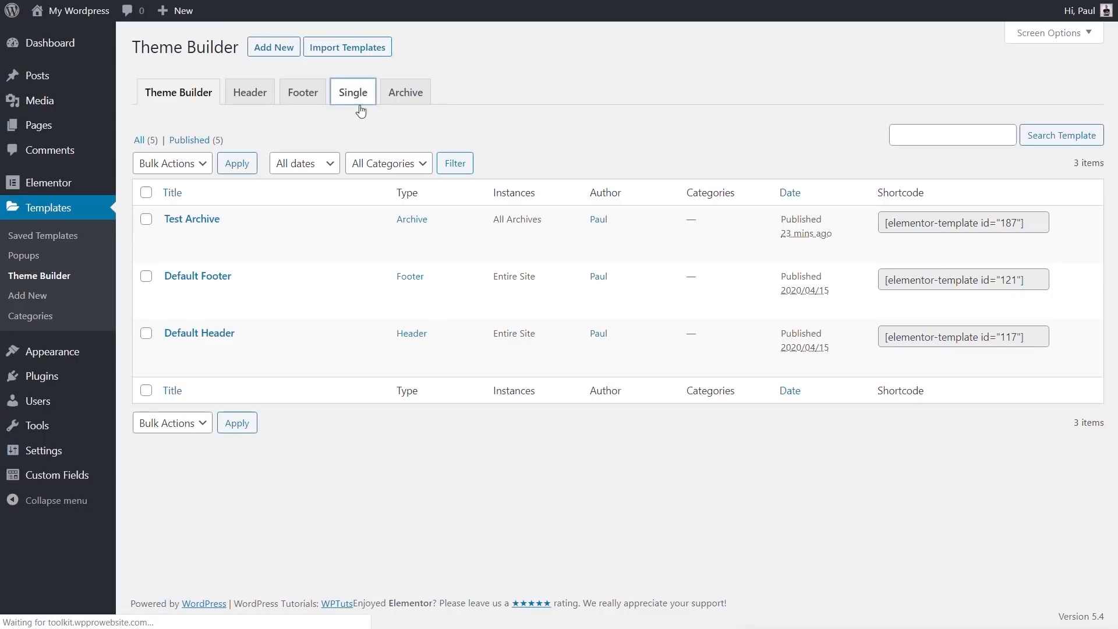
click(638, 374)
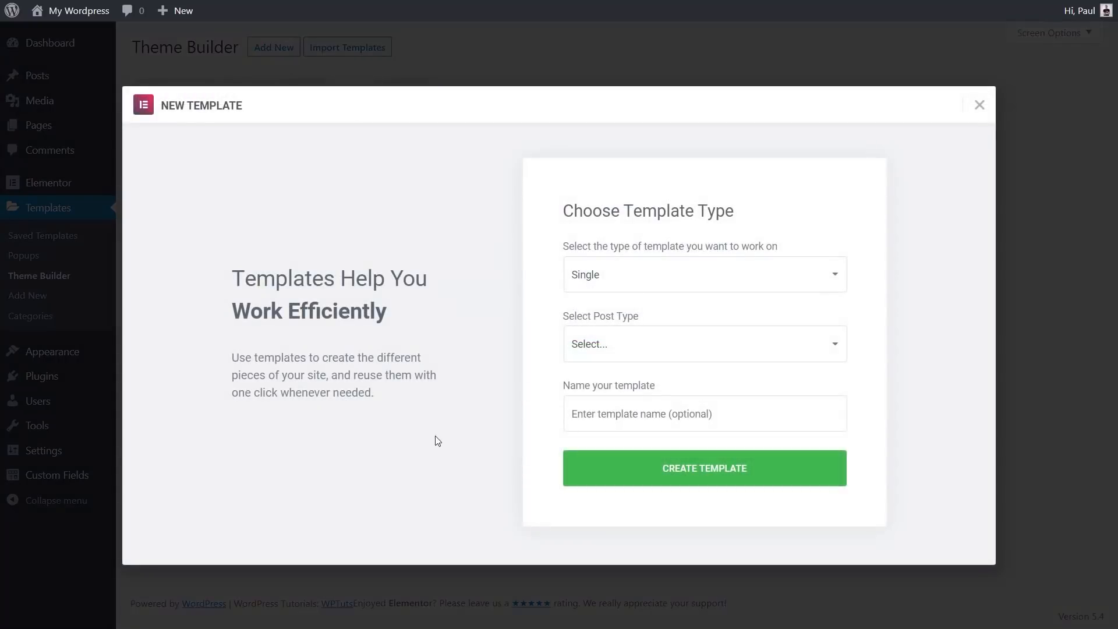
click(621, 350)
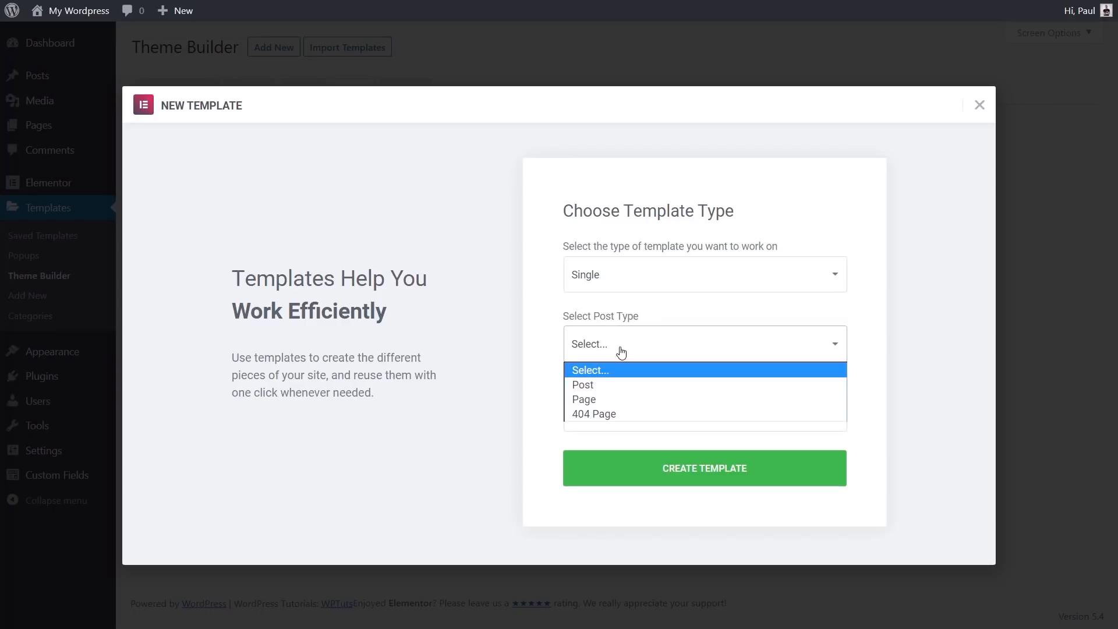
click(617, 389)
click(615, 411)
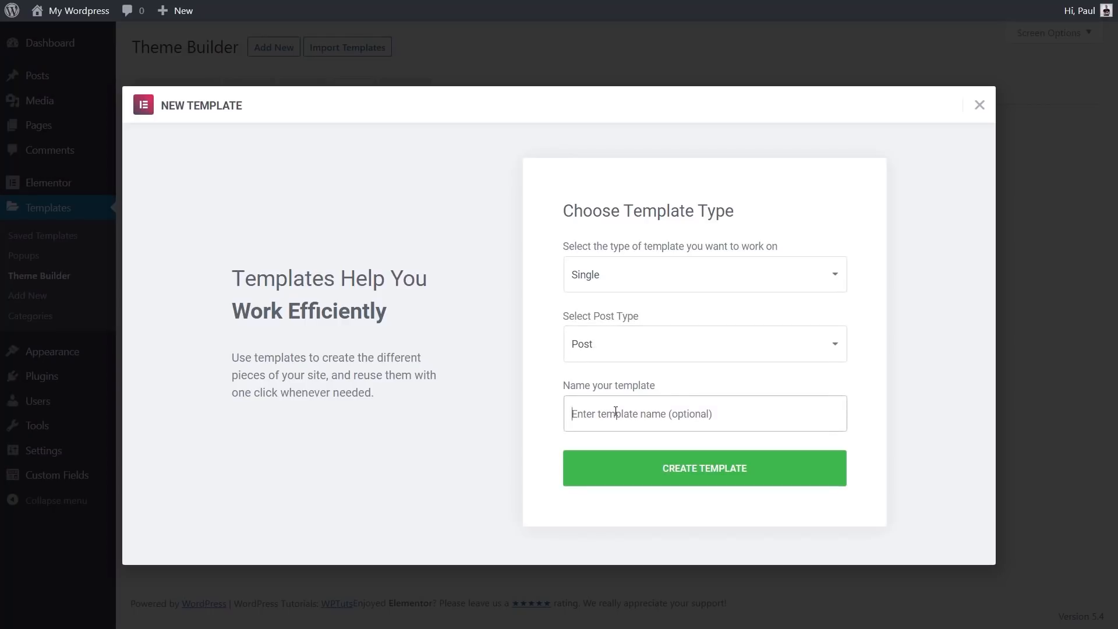
text(Test Single)
click(702, 484)
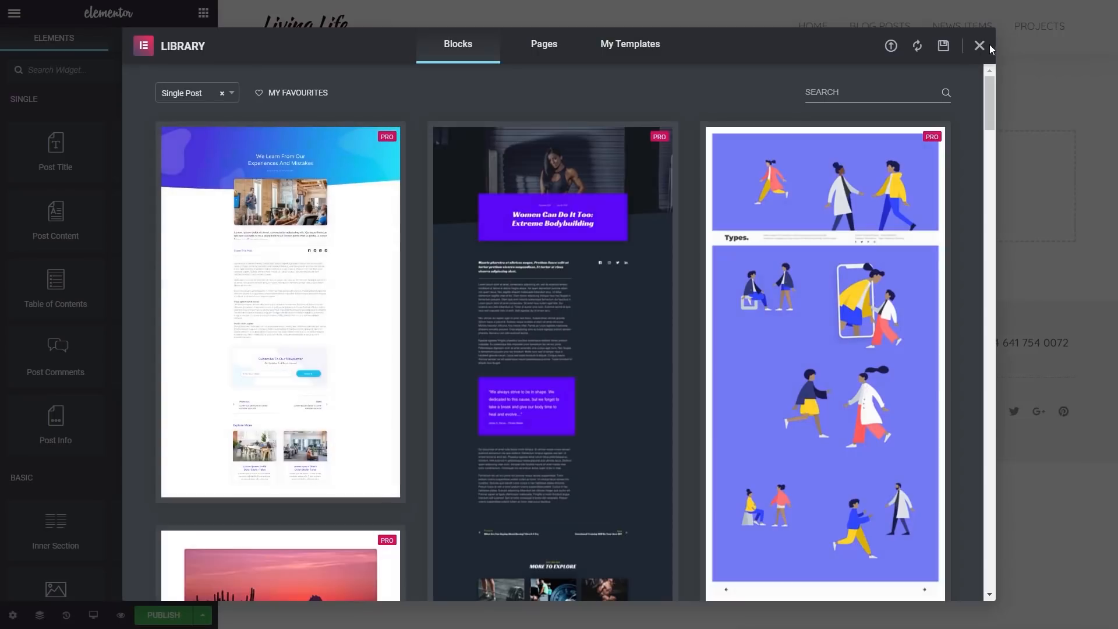
click(979, 46)
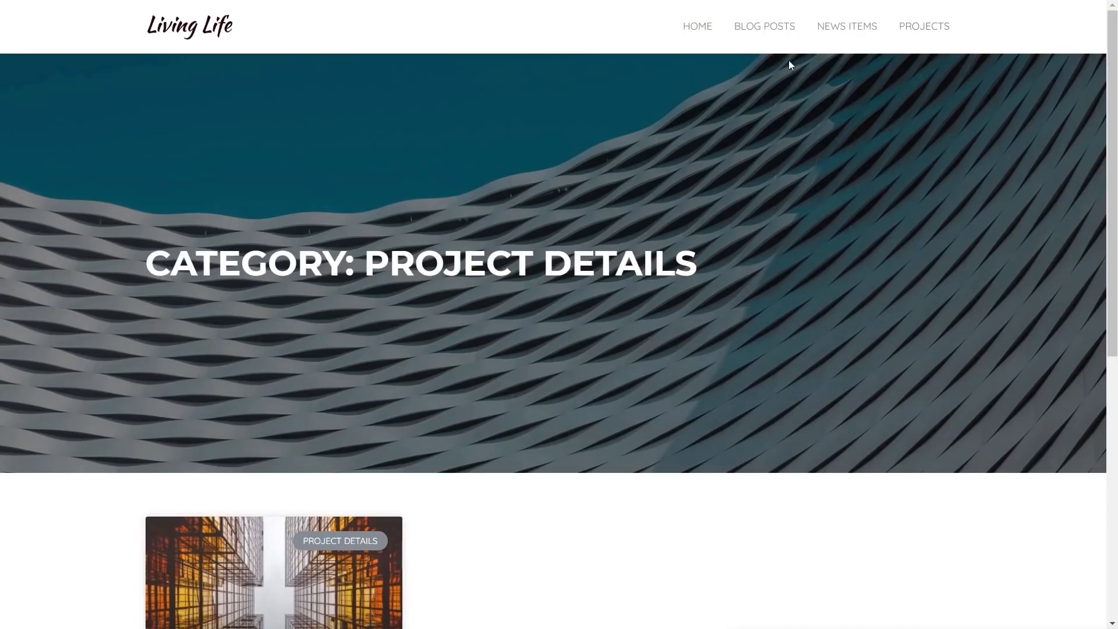
Open a News Items post on the live site to examine its current single-post layout
click(842, 29)
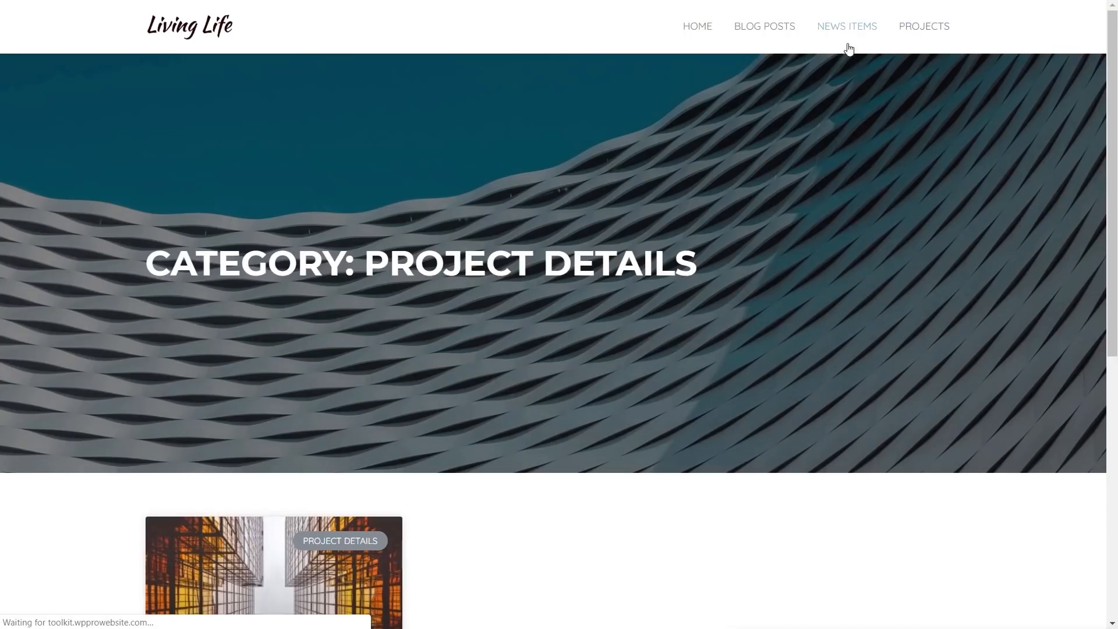
scroll(729, 377, down, 3)
scroll(624, 389, down, 1)
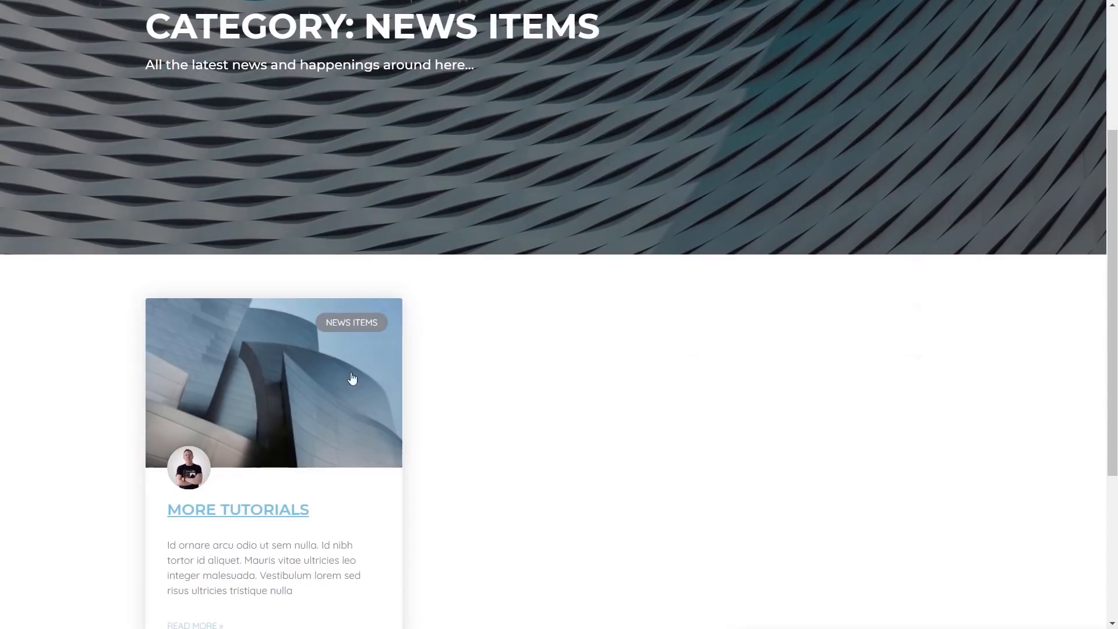
click(263, 388)
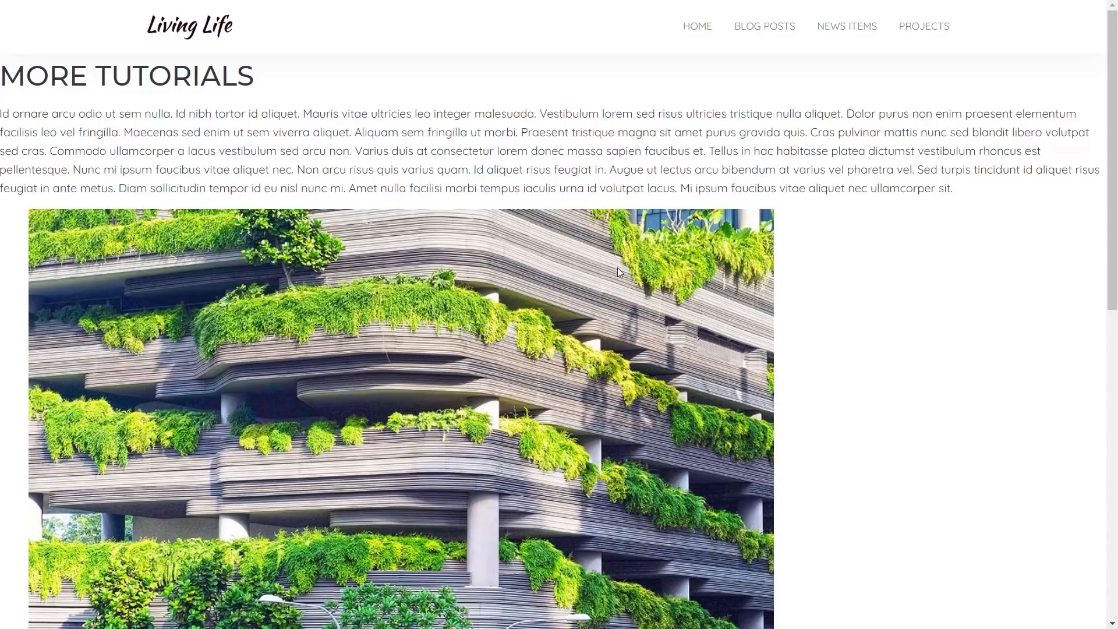
scroll(880, 377, down, 10)
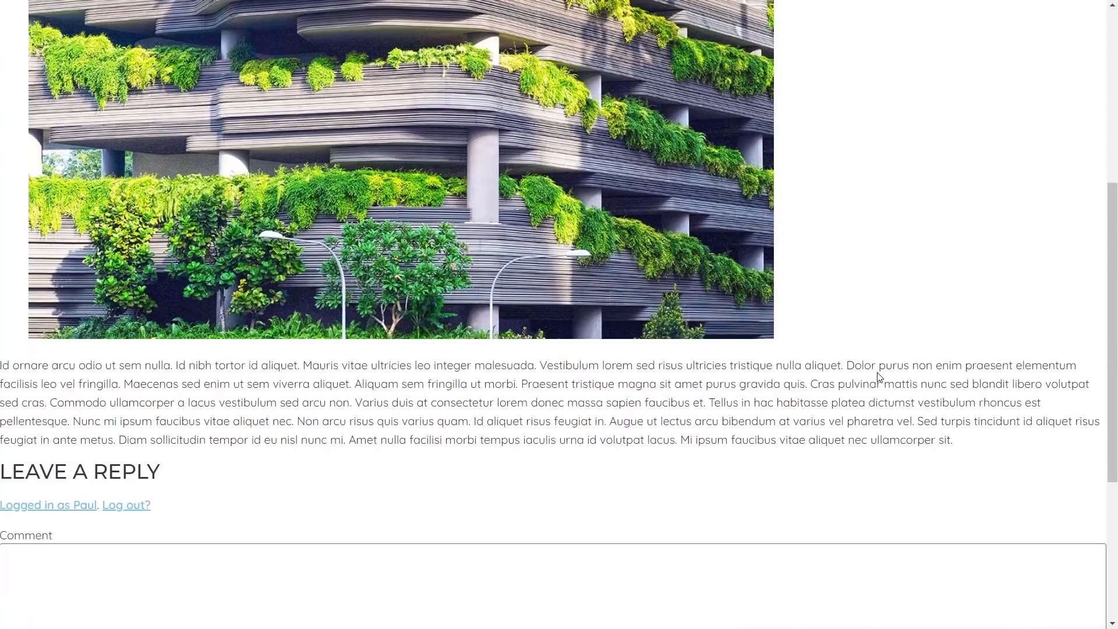
scroll(879, 375, up, 2)
scroll(878, 372, up, 8)
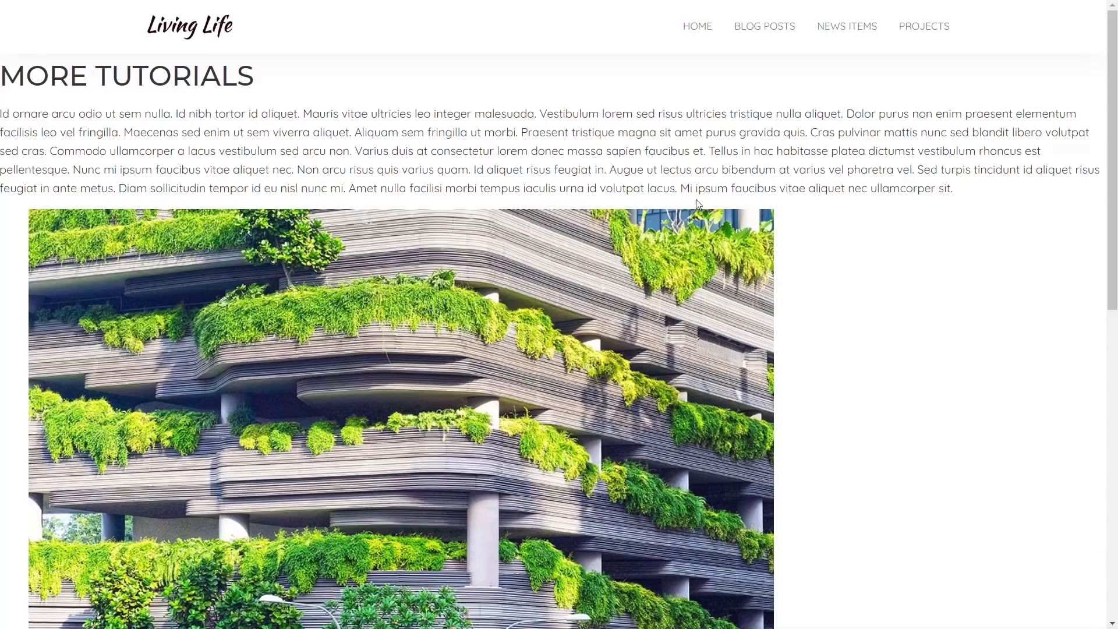
key(alt+Left)
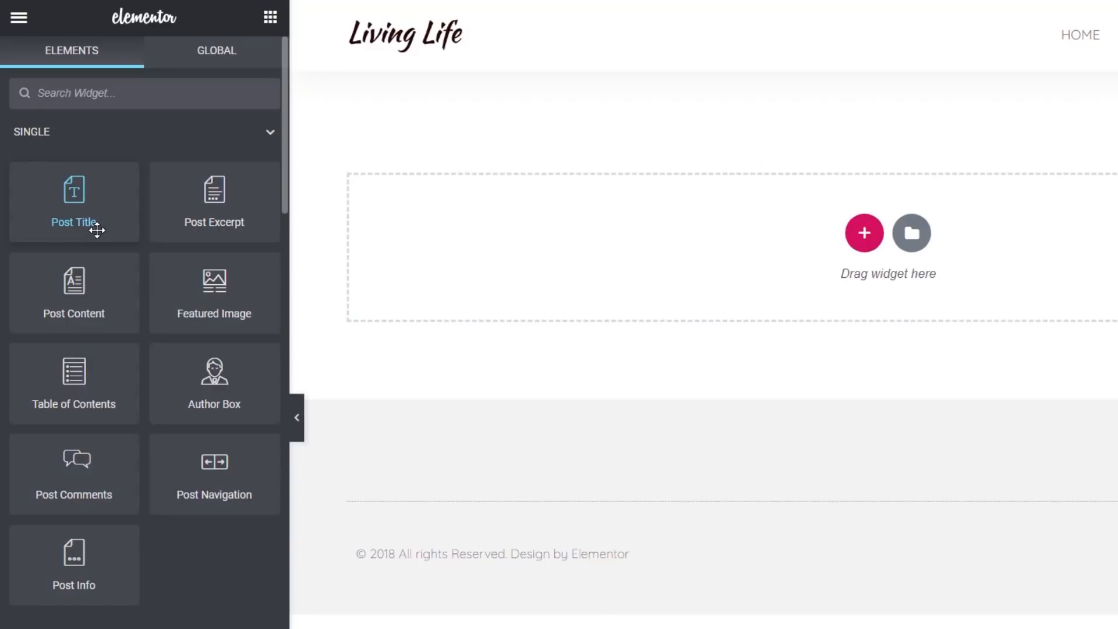
Add a Post Title widget and a Featured Image widget below it to the empty section
drag(97, 230, 440, 289)
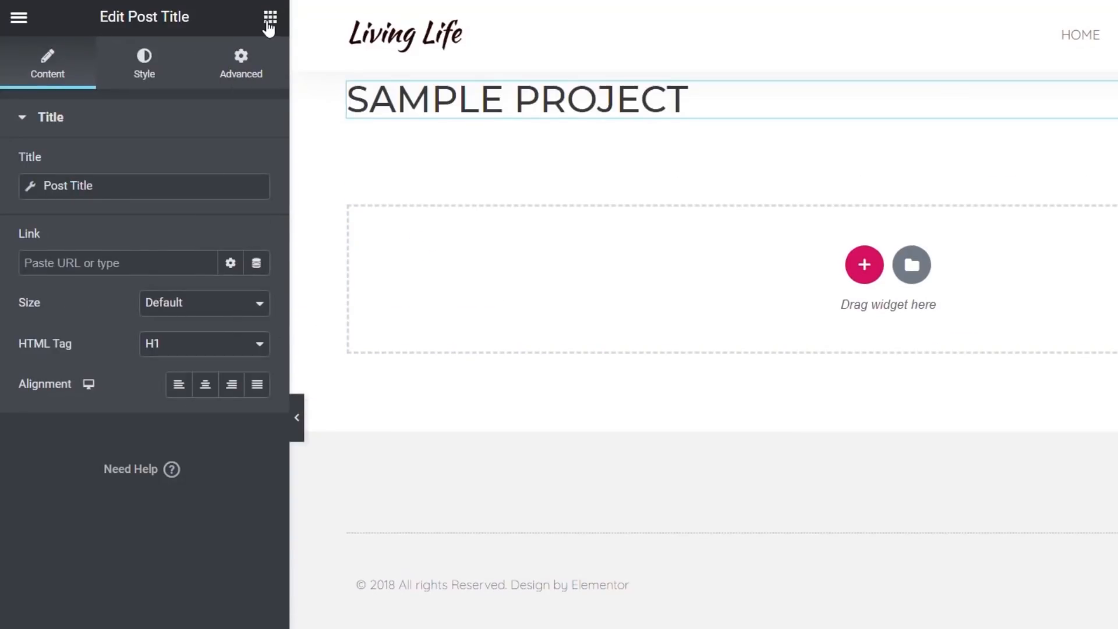
click(270, 19)
drag(255, 314, 461, 221)
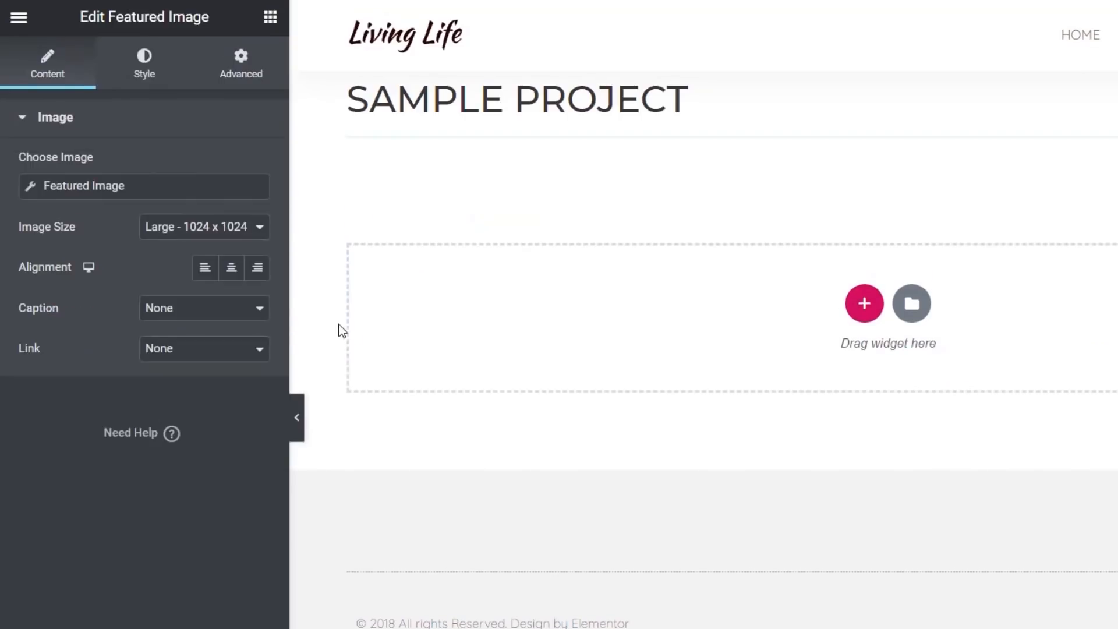
click(271, 19)
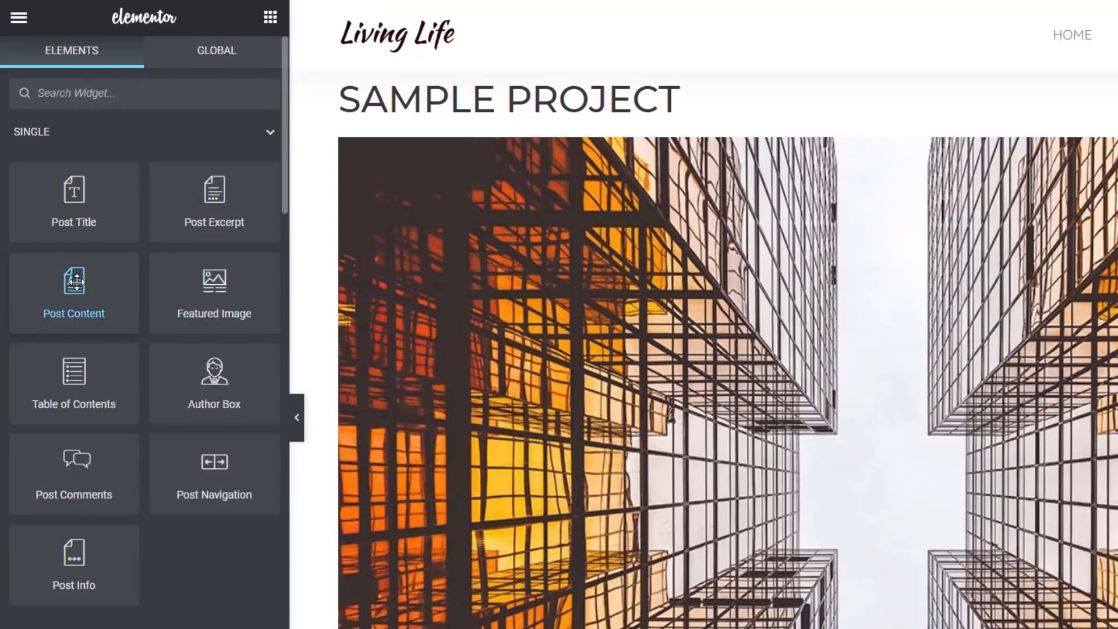
Add a Post Content widget below the featured image
scroll(732, 424, down, 7)
drag(107, 309, 565, 519)
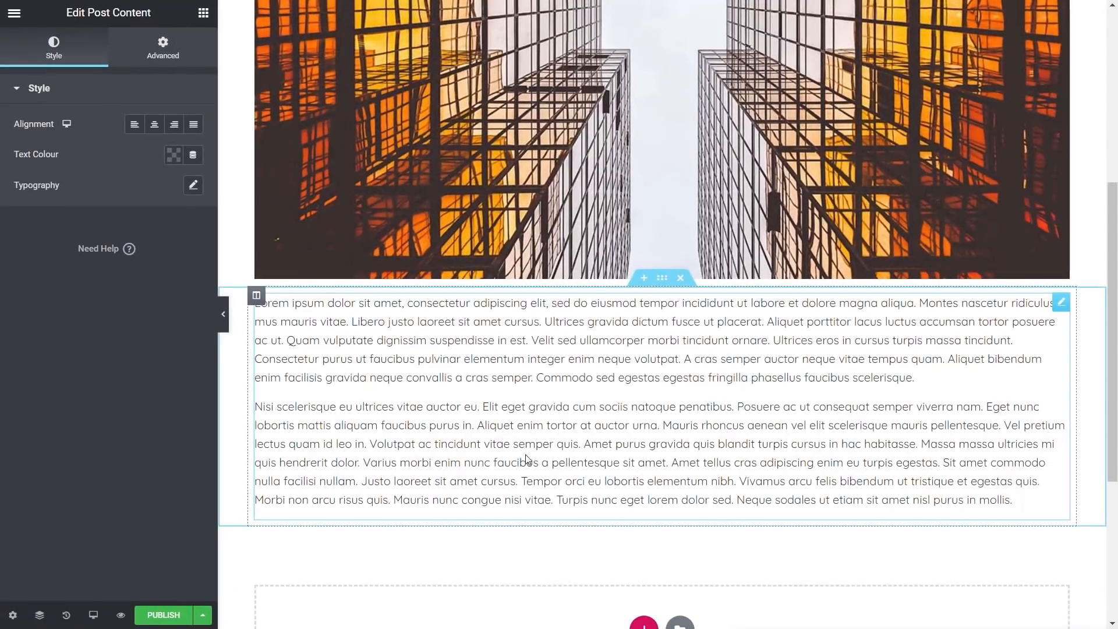
scroll(527, 462, up, 5)
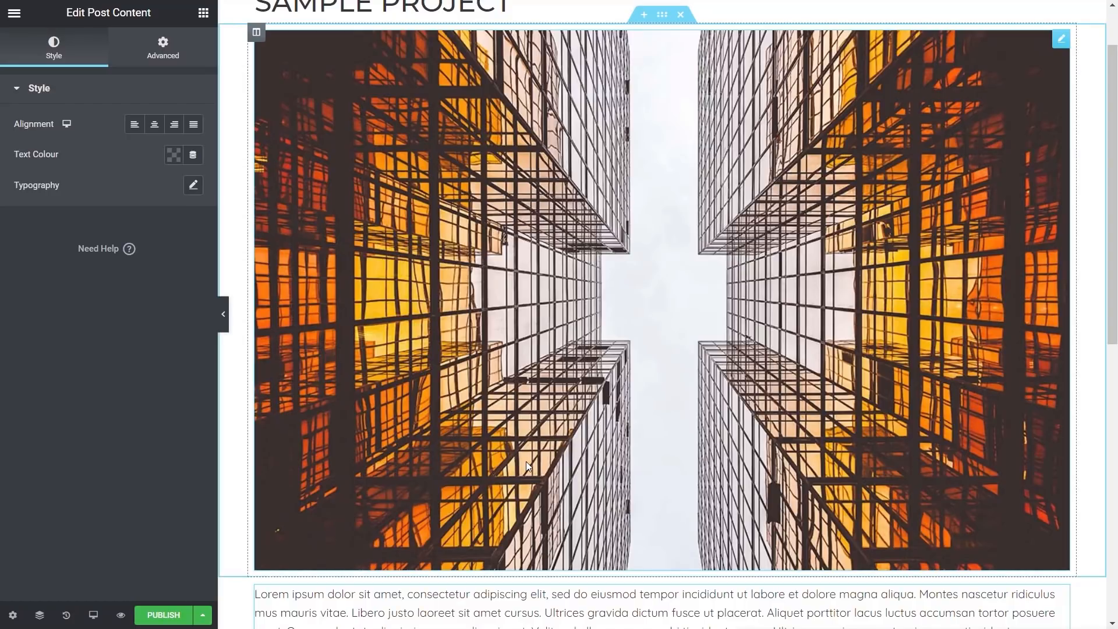
scroll(668, 404, down, 10)
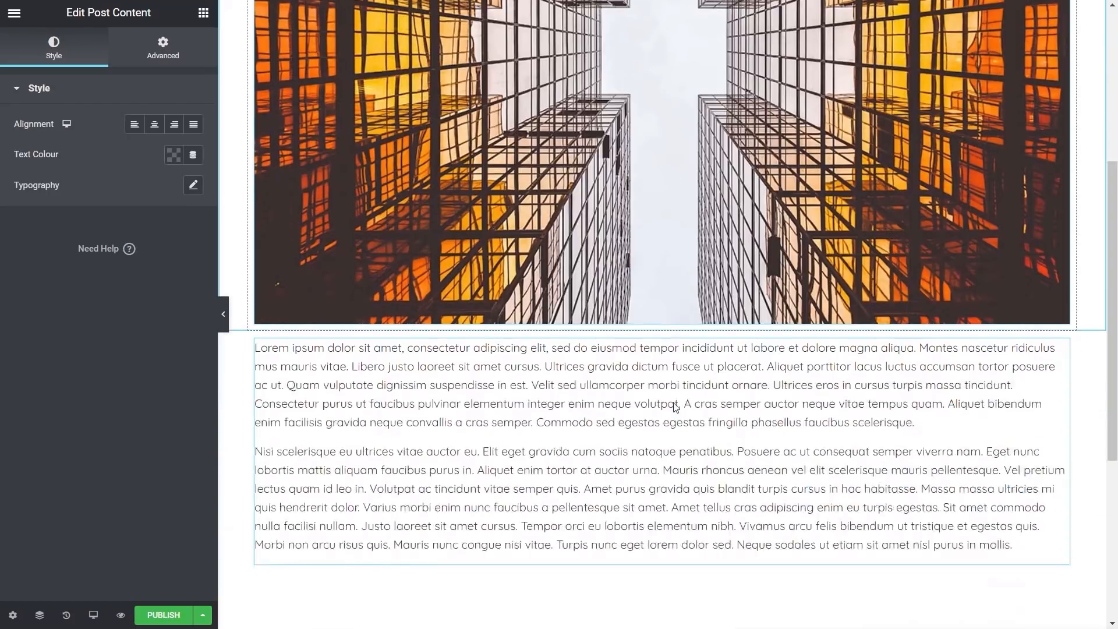
scroll(484, 402, up, 1)
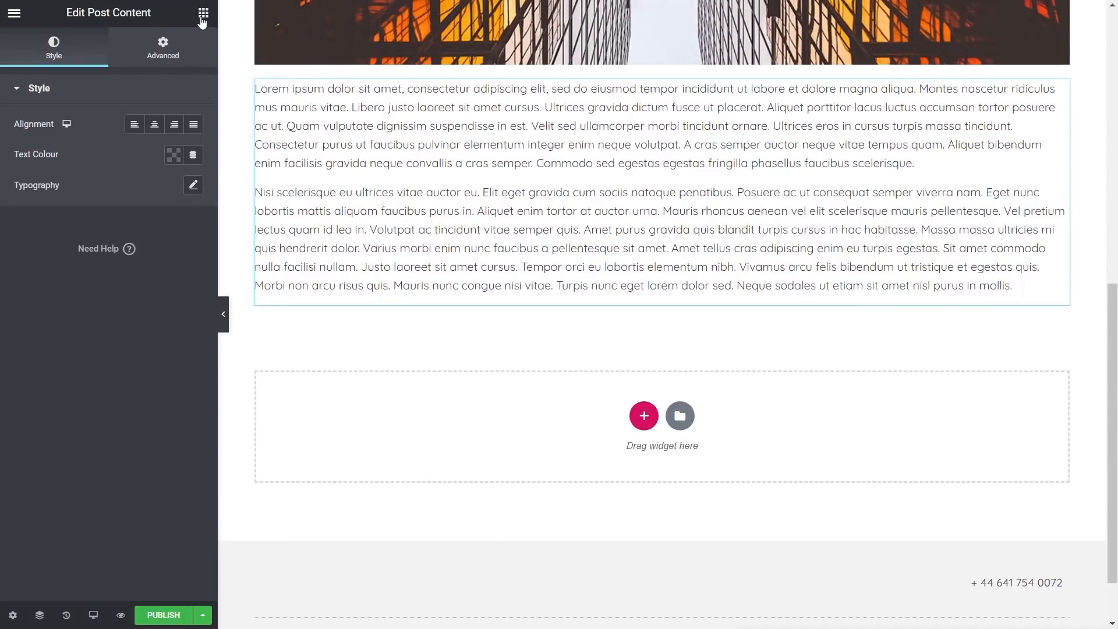
Add a Heading widget below the post content and set its title to Project Progress
click(202, 16)
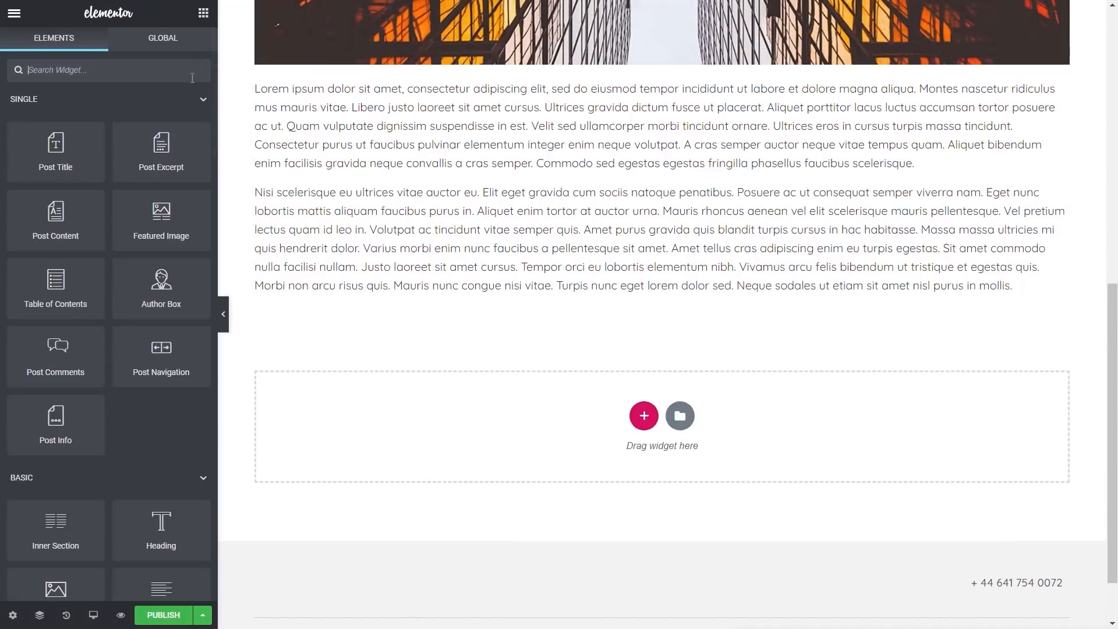
drag(160, 522, 384, 455)
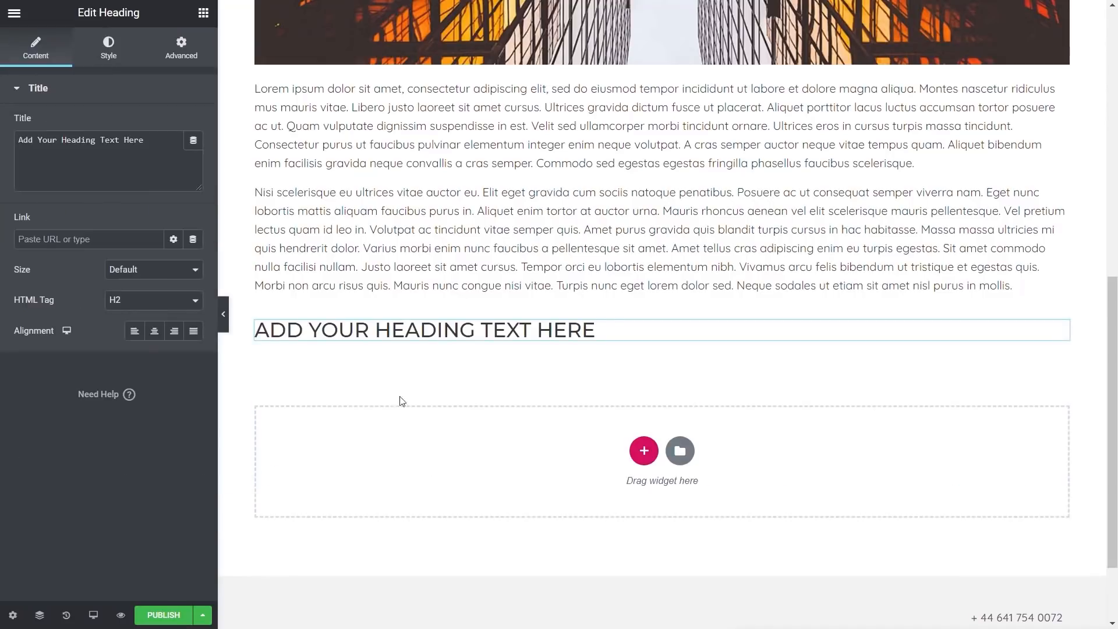
drag(170, 137, 87, 140)
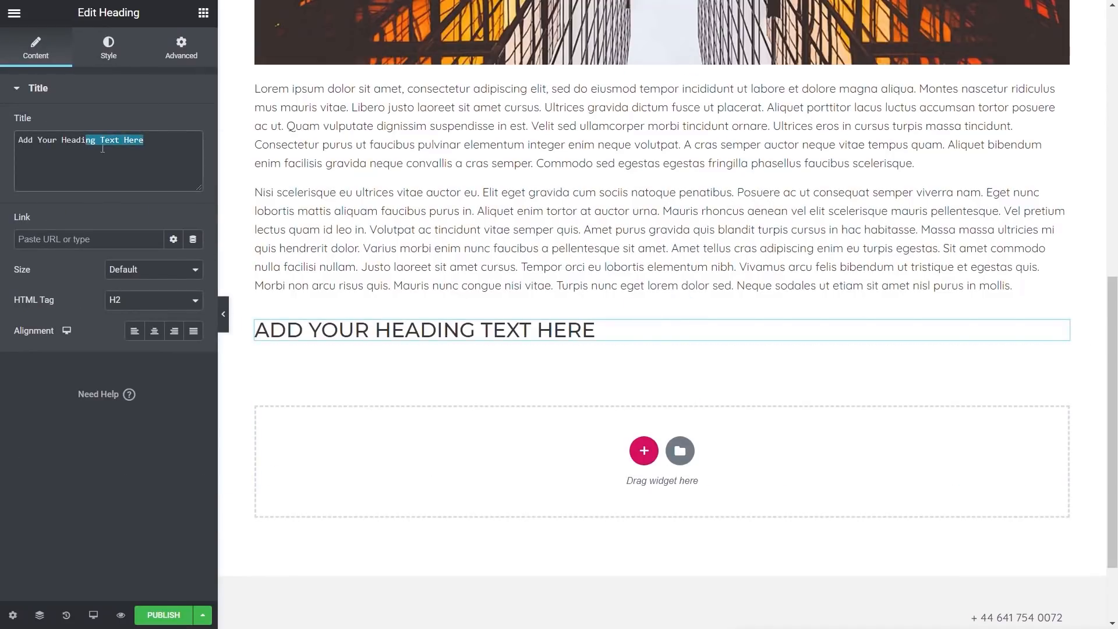
drag(160, 140, 17, 140)
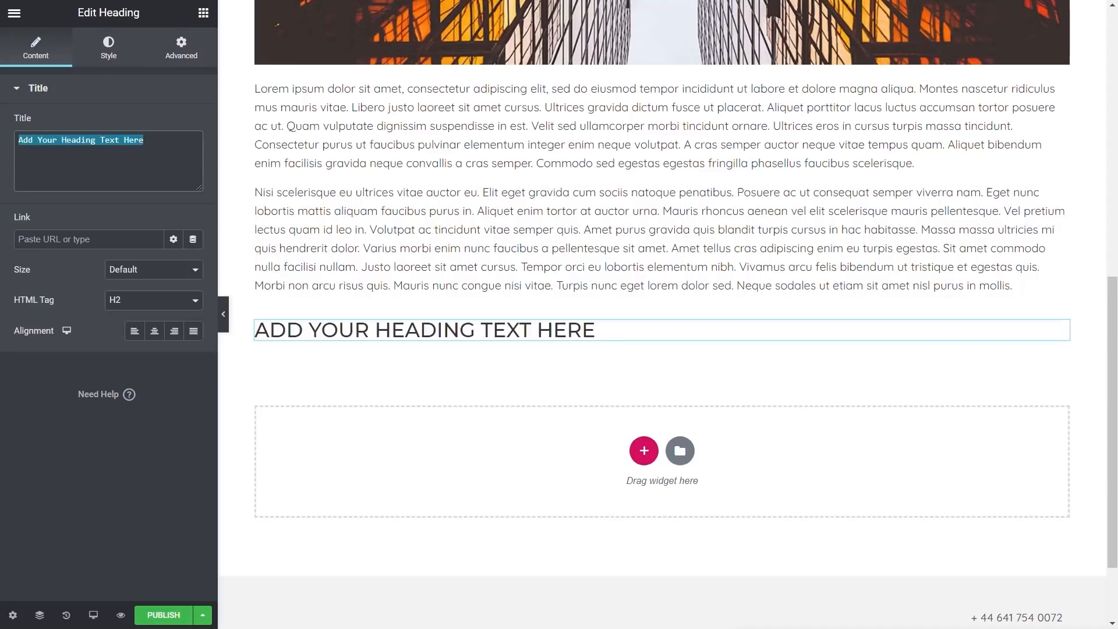
text(Prog)
key(BackSpace)
text(ject Progress)
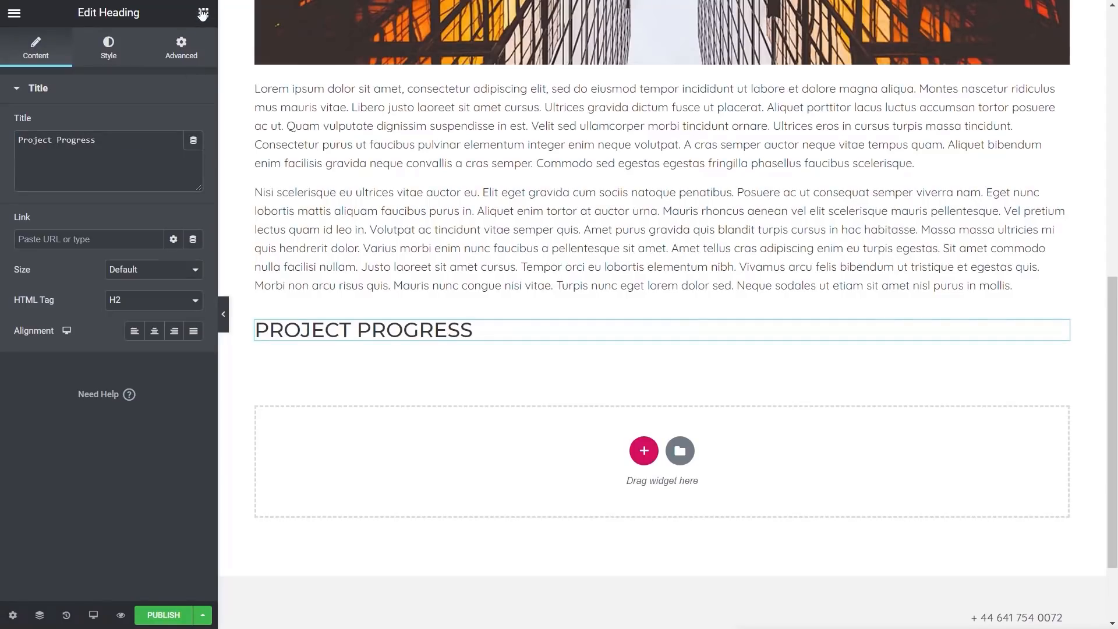
Add a Progress Bar widget below the heading and set its title to Progress
click(203, 13)
scroll(116, 390, down, 10)
scroll(120, 402, down, 10)
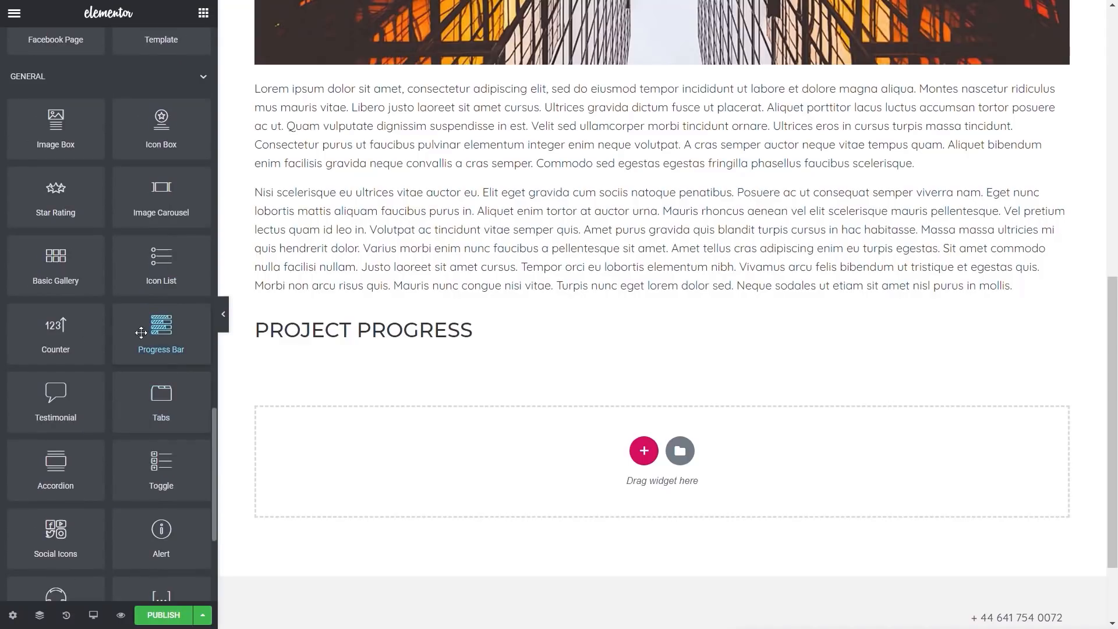
drag(162, 334, 410, 337)
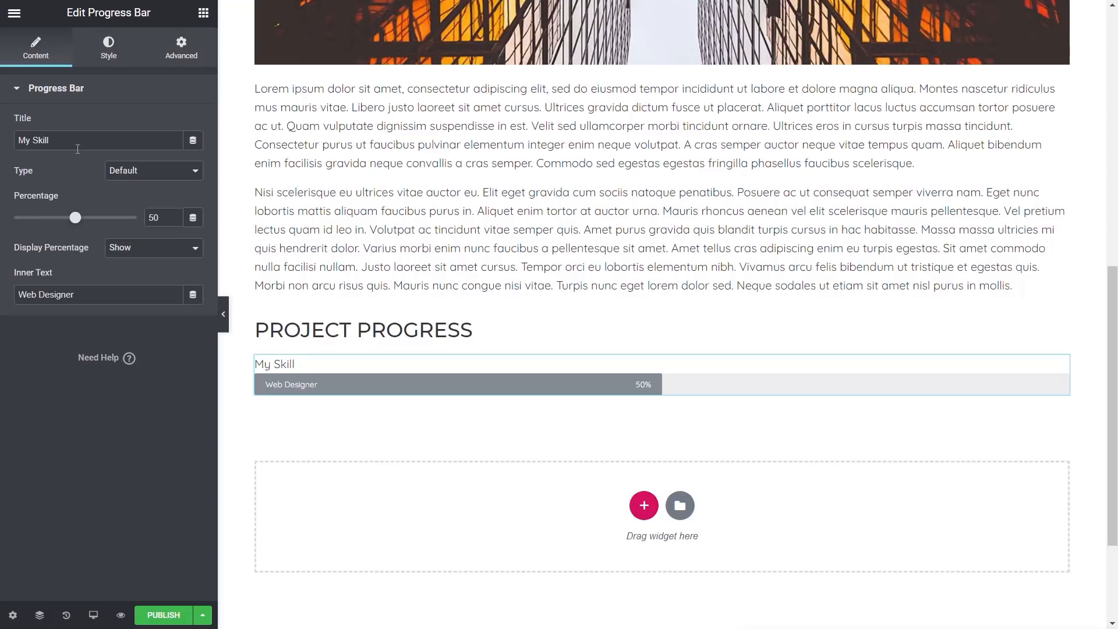
drag(78, 141, 10, 144)
text(Progress)
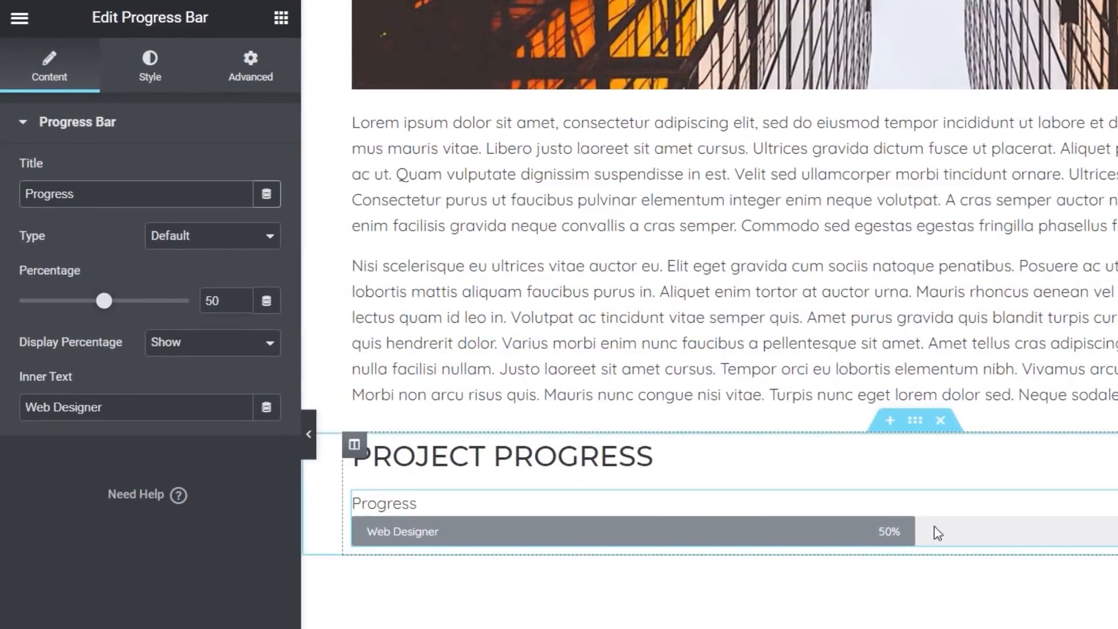
Link the progress bar's percentage to the ACF Number Field dynamic tag with key Progress, and clear the inner text
click(267, 302)
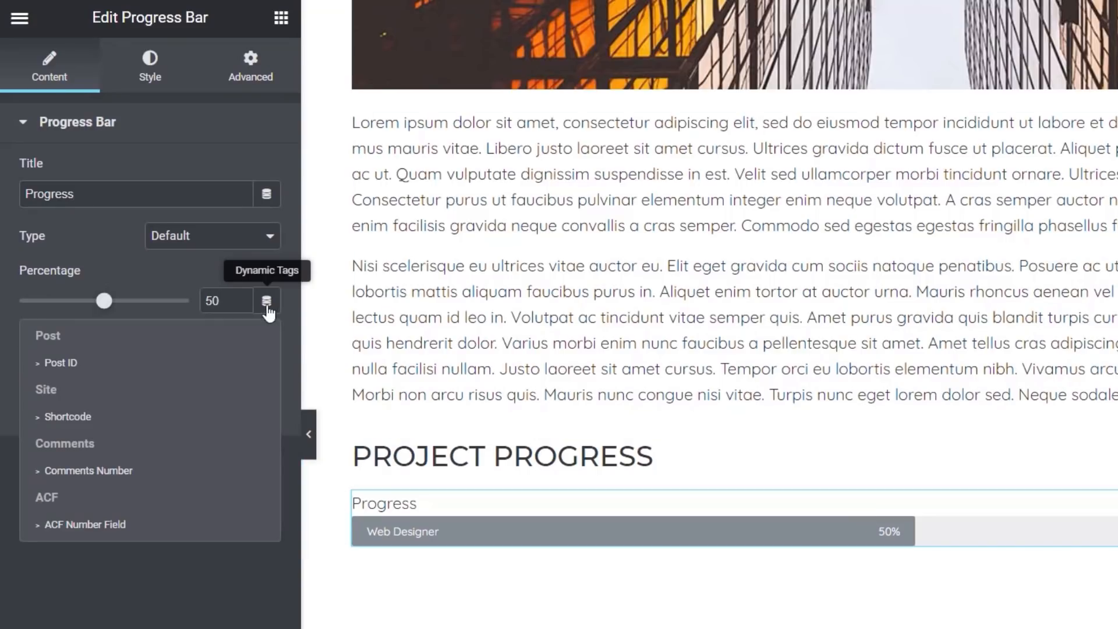
click(58, 530)
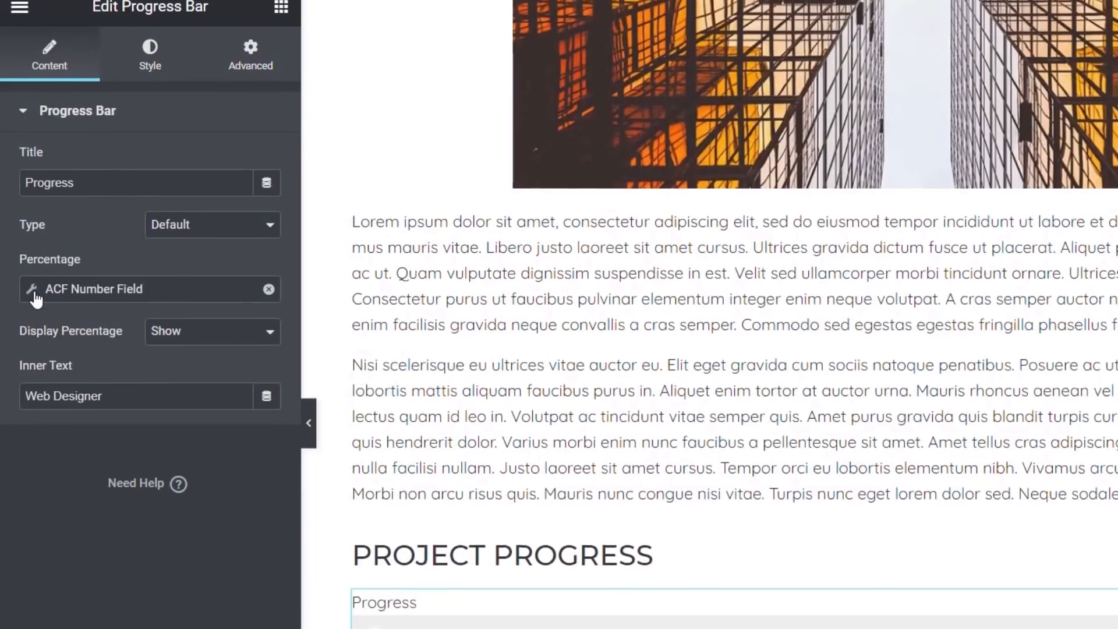
click(33, 304)
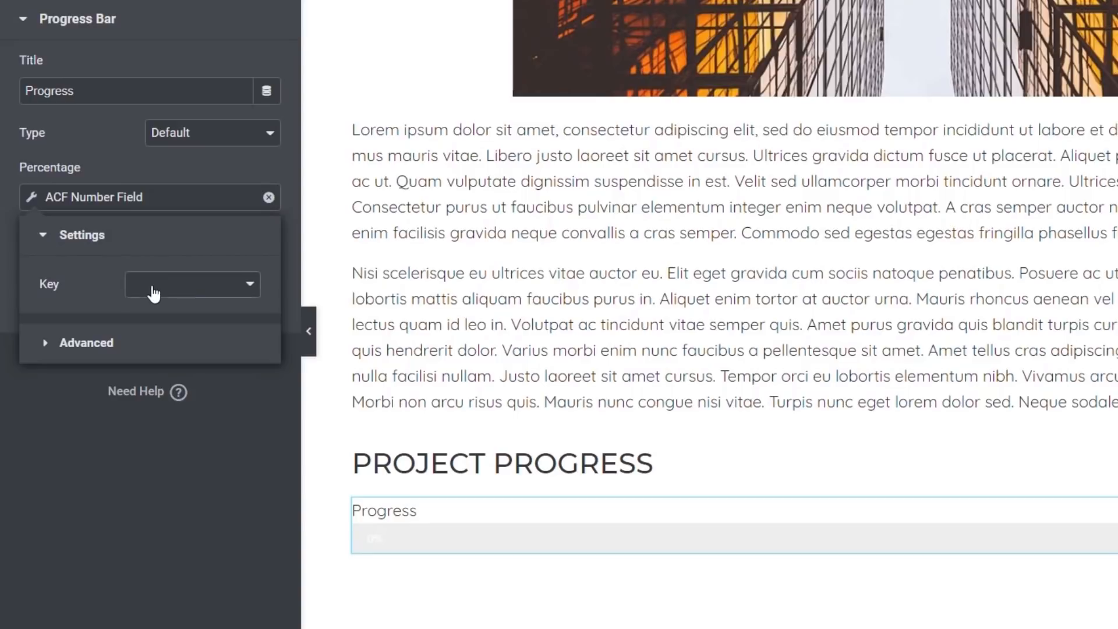
click(154, 292)
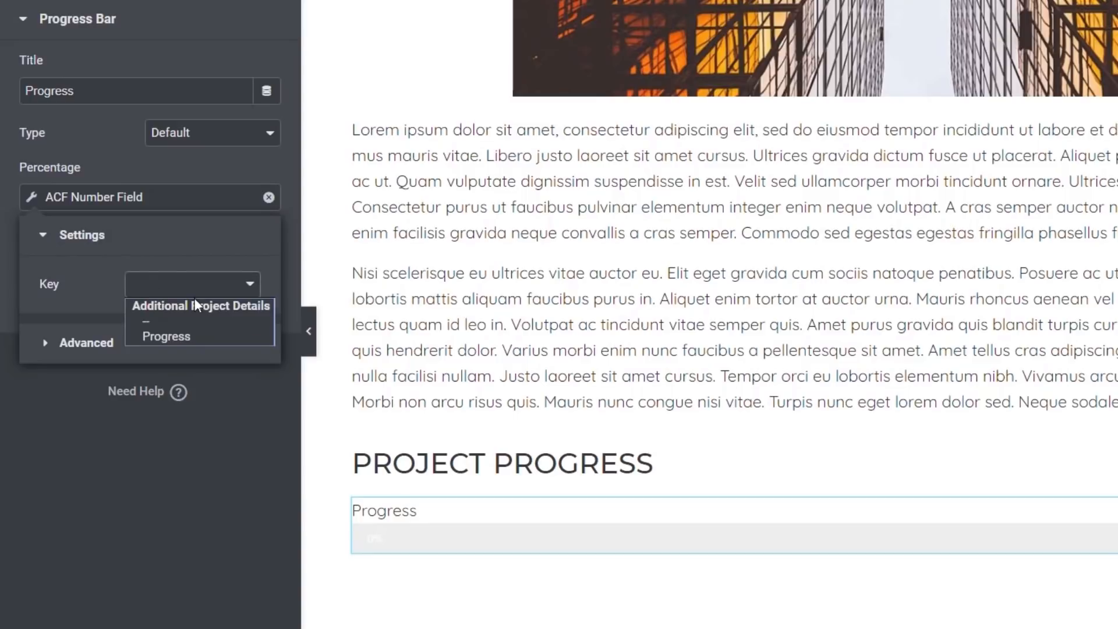
click(188, 336)
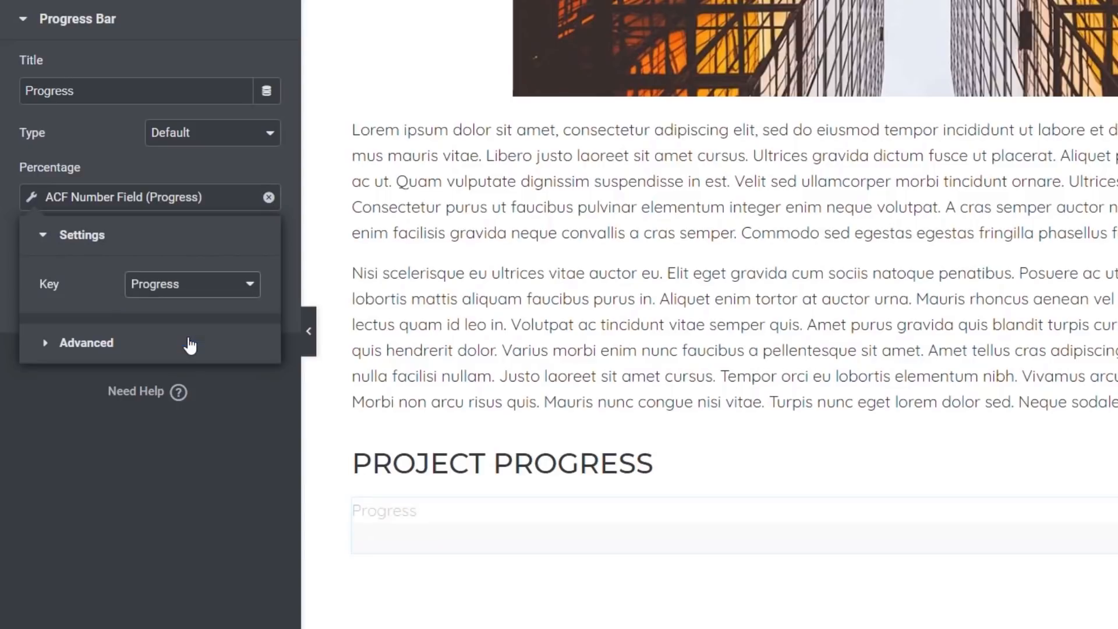
click(197, 445)
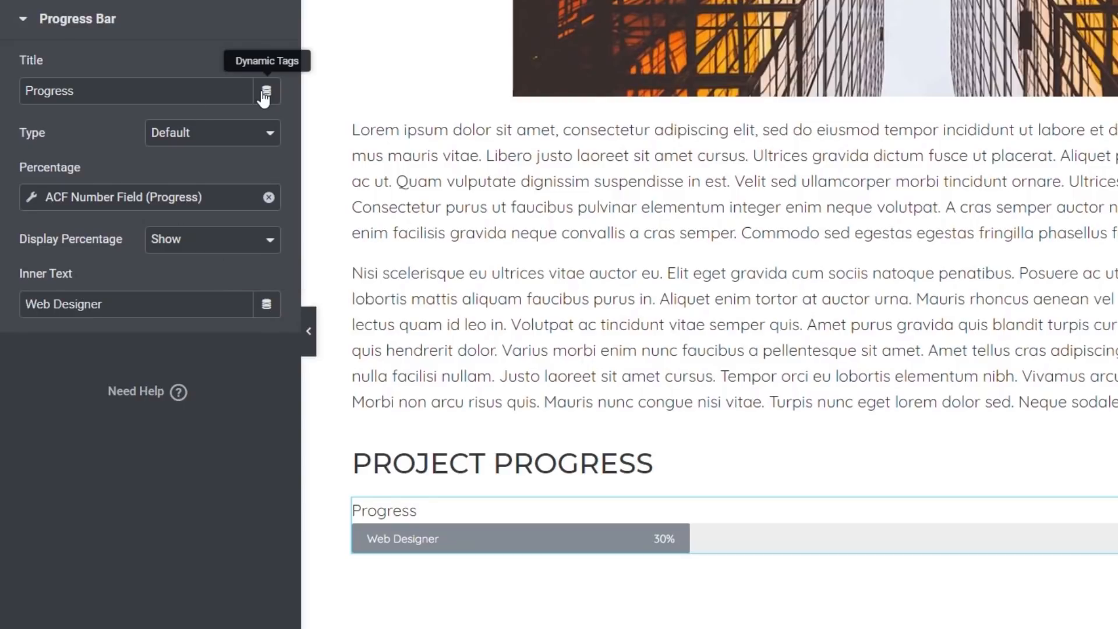
drag(202, 303, 7, 315)
key(BackSpace)
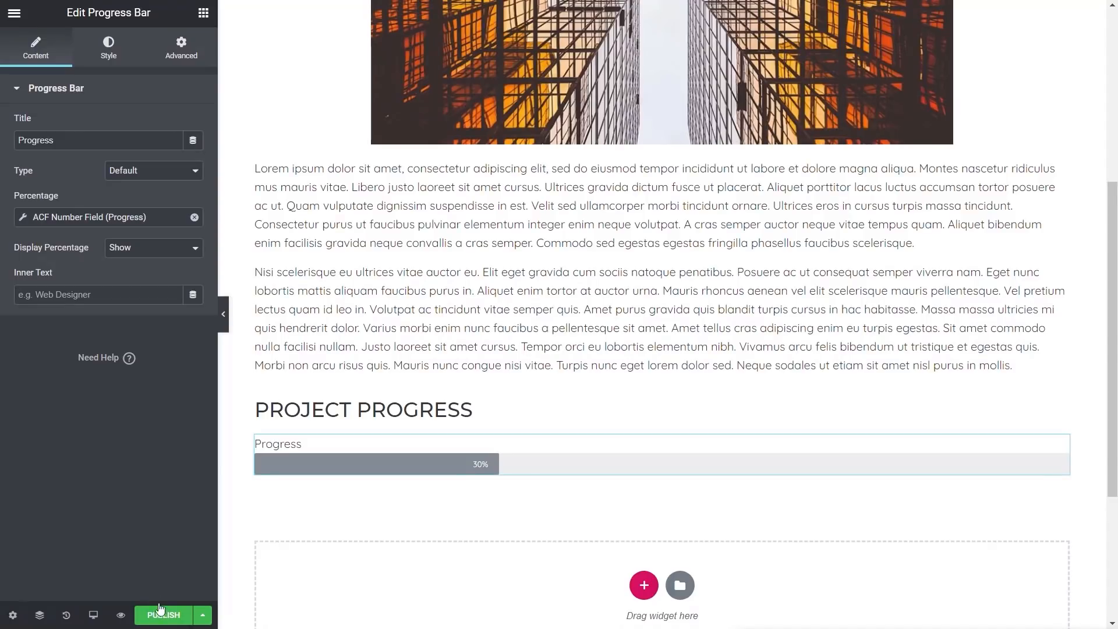
Publish the single template with the display condition Include Posts, All
click(156, 615)
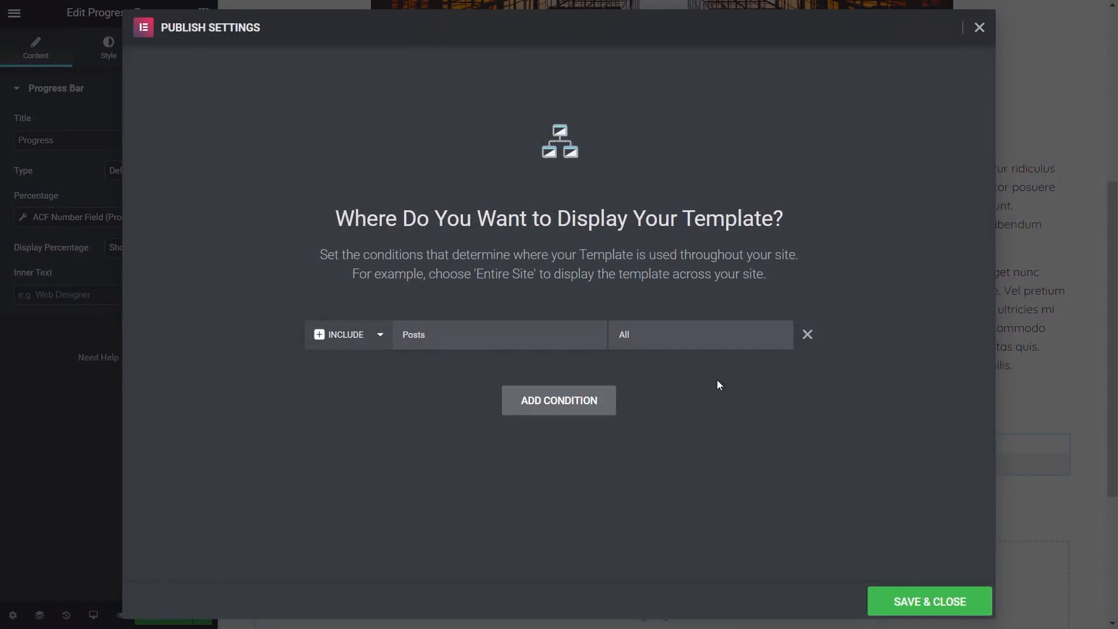
click(937, 606)
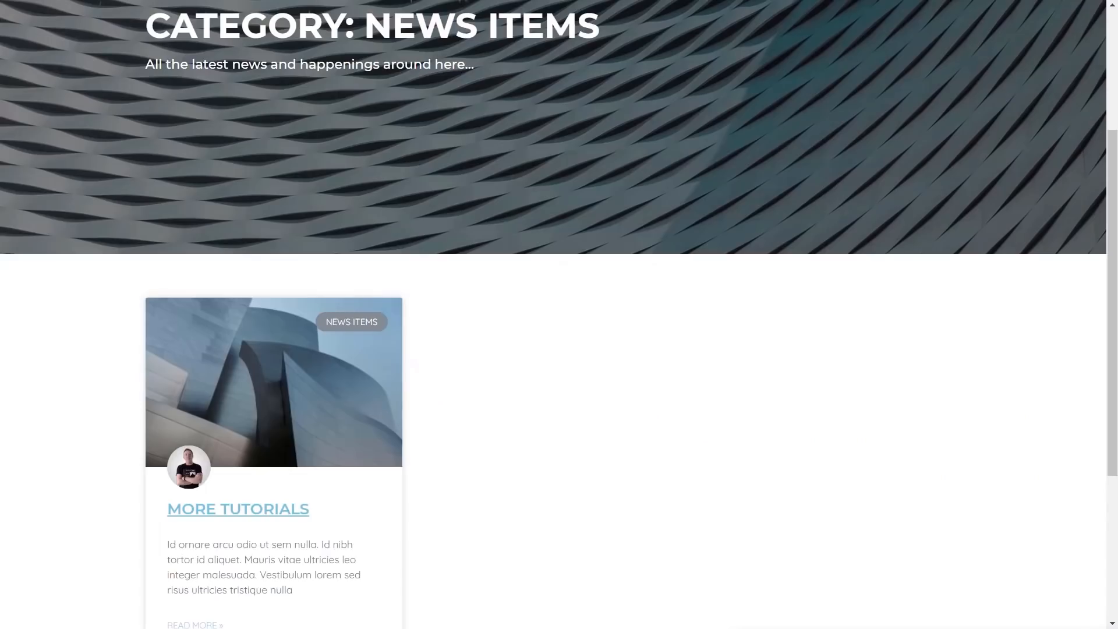
scroll(169, 183, up, 4)
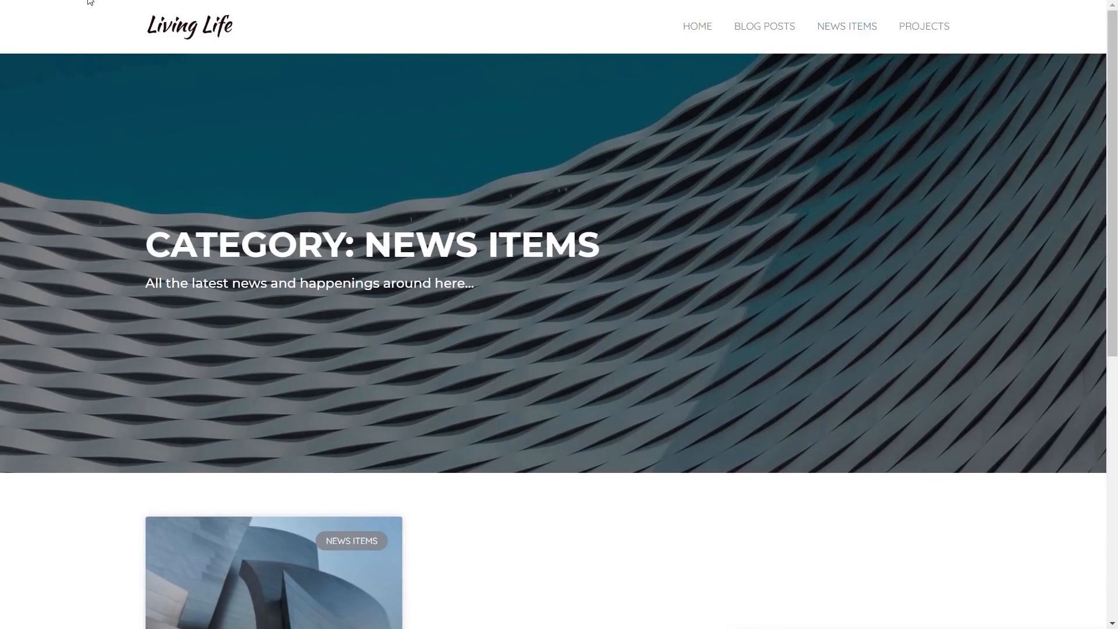